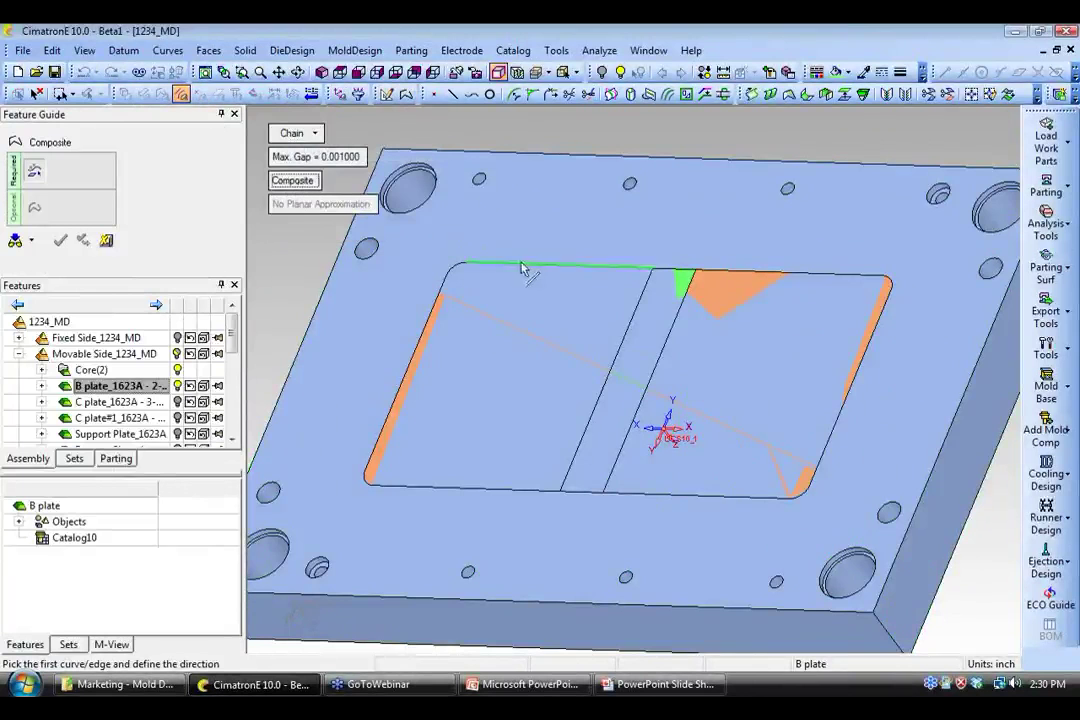
- Create a closed composite curve from the edges around the core pocket on the B plate
left_click(521, 268)
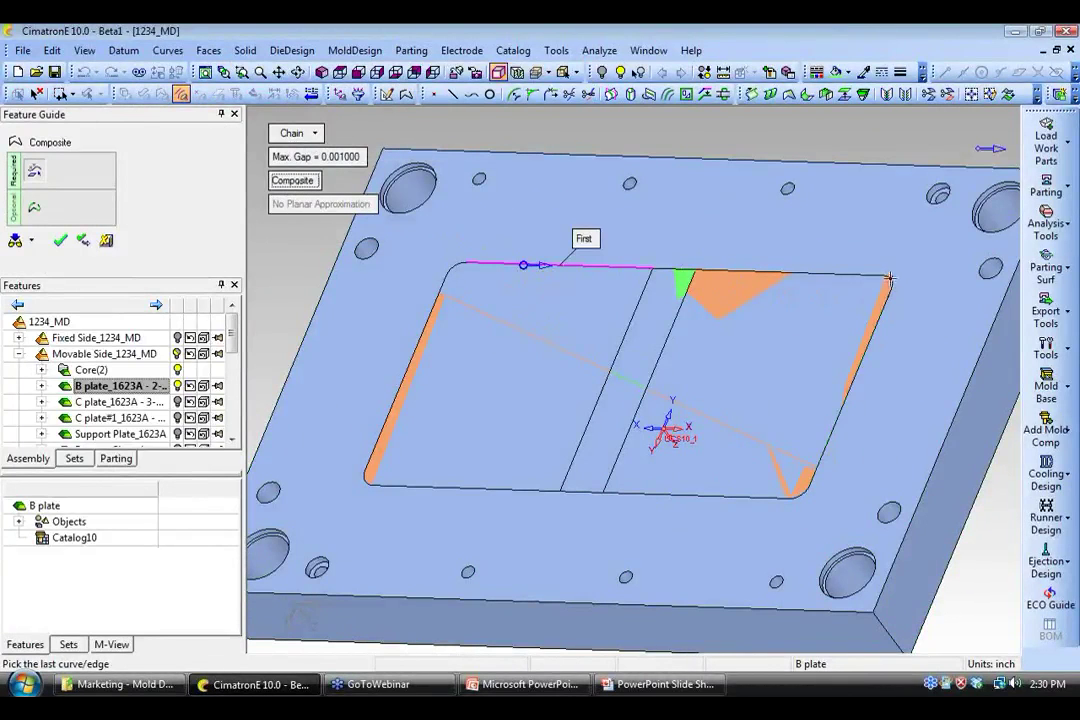
left_click(470, 490)
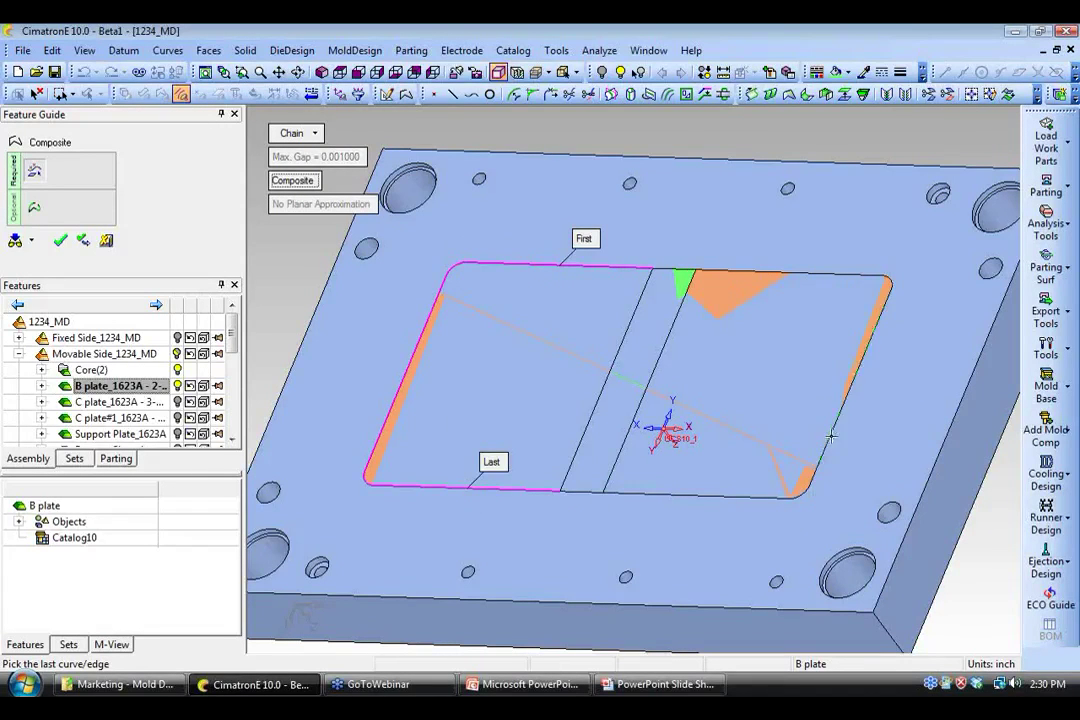
left_click(845, 388)
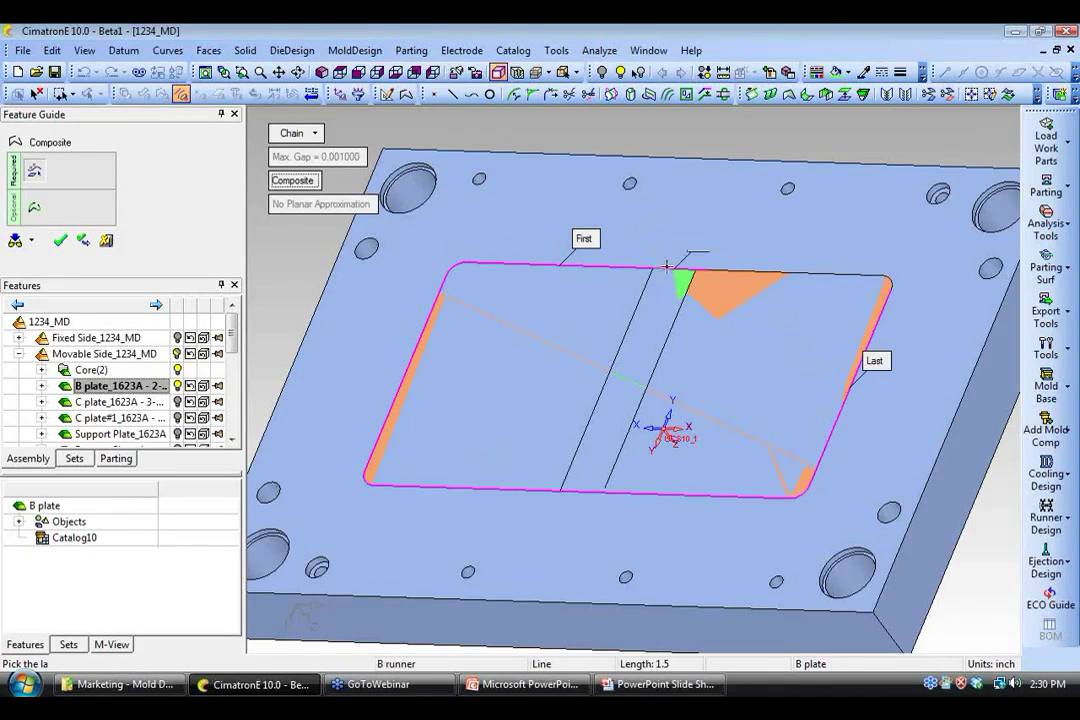
left_click(668, 275)
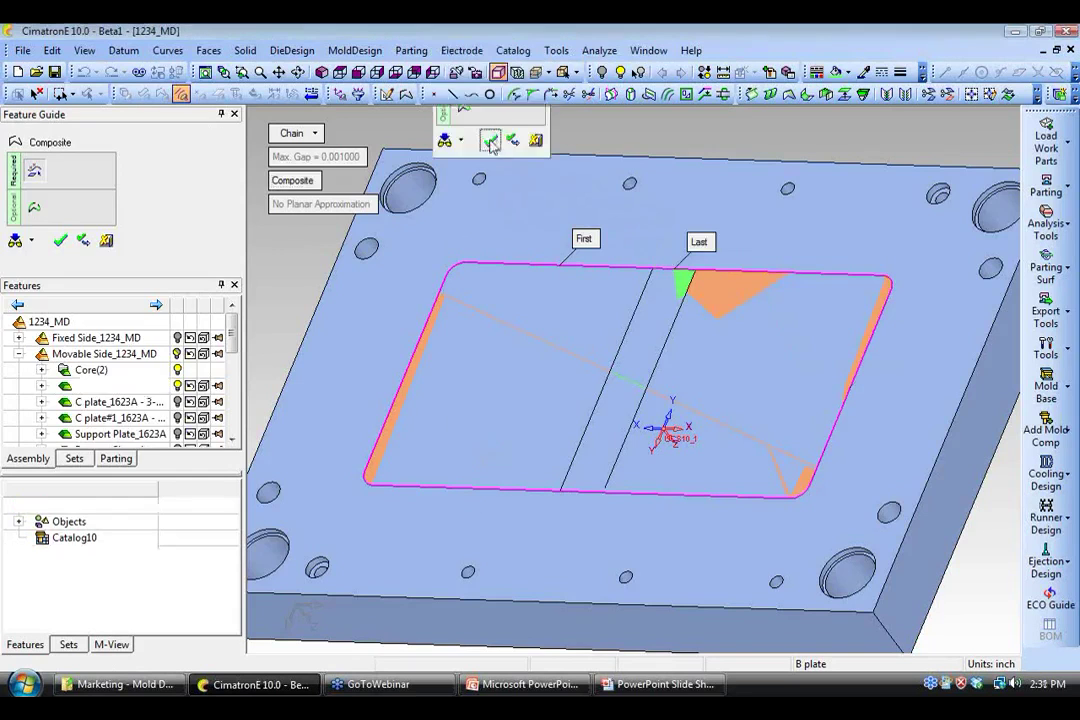
left_click(489, 140)
- Cut the core pocket through the B plate with a Remove Extrude of the composite curve, using the Through option
right_click(294, 151)
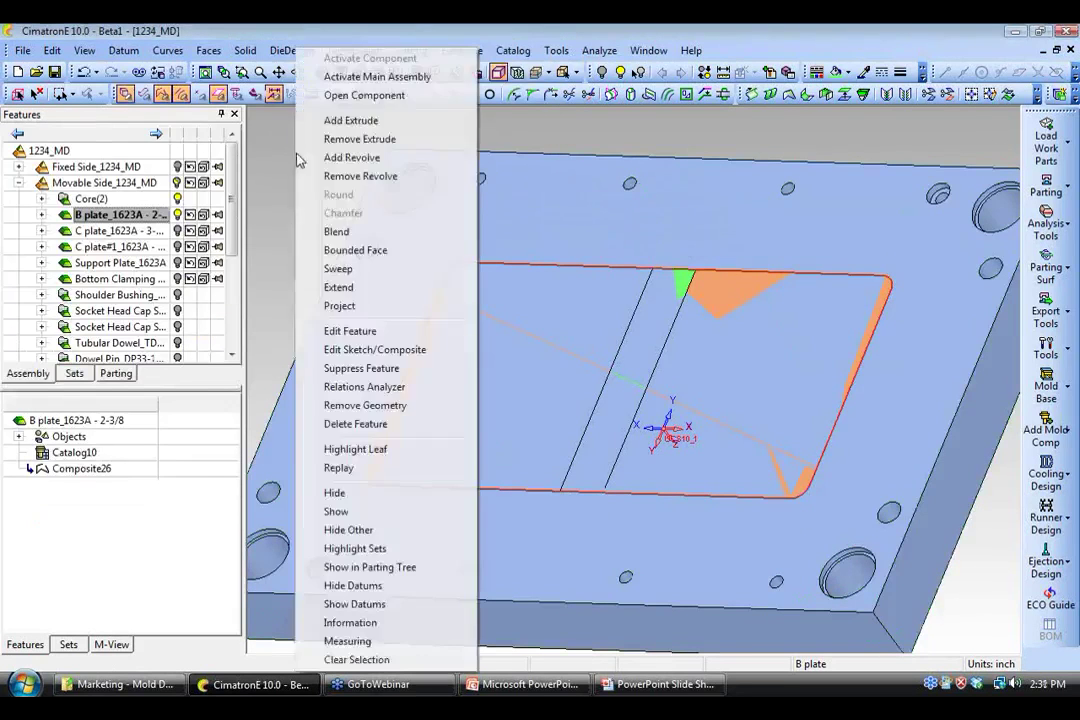
left_click(330, 119)
left_click(345, 135)
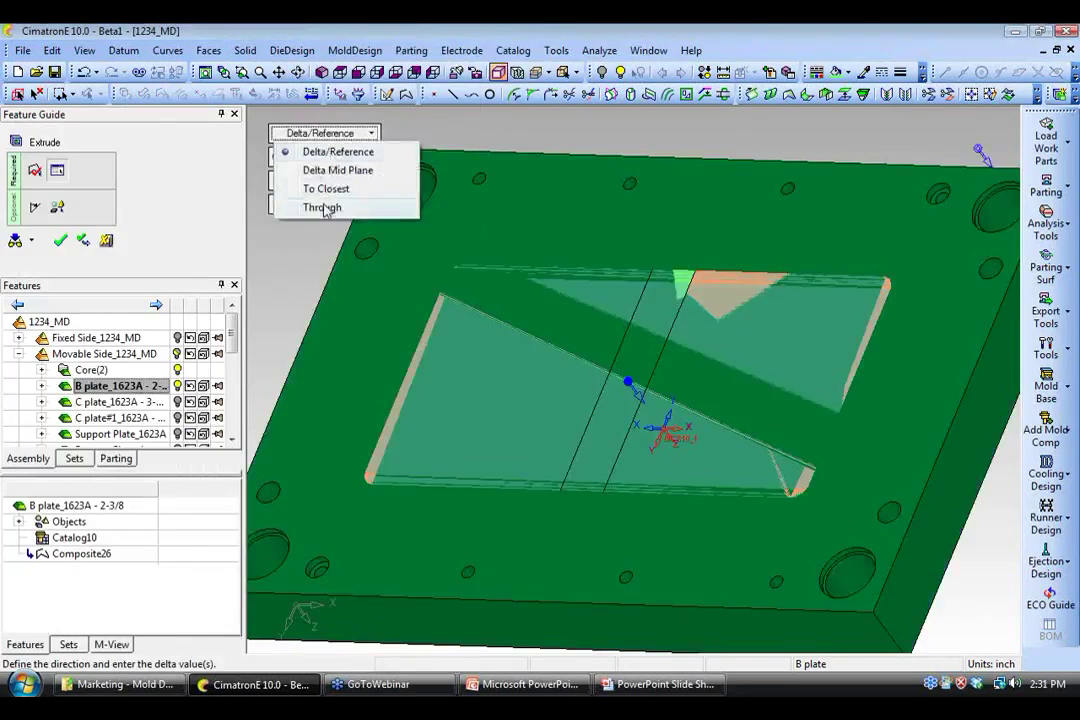
left_click(321, 205)
middle_click_drag(440, 200, 505, 470)
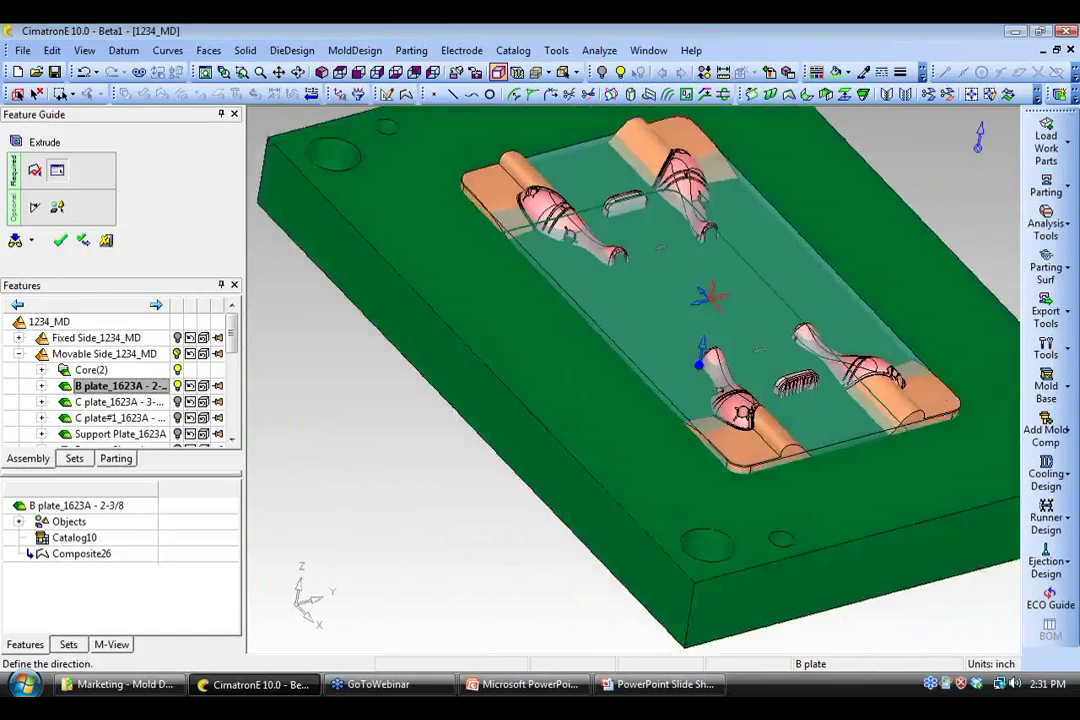
left_click(60, 240)
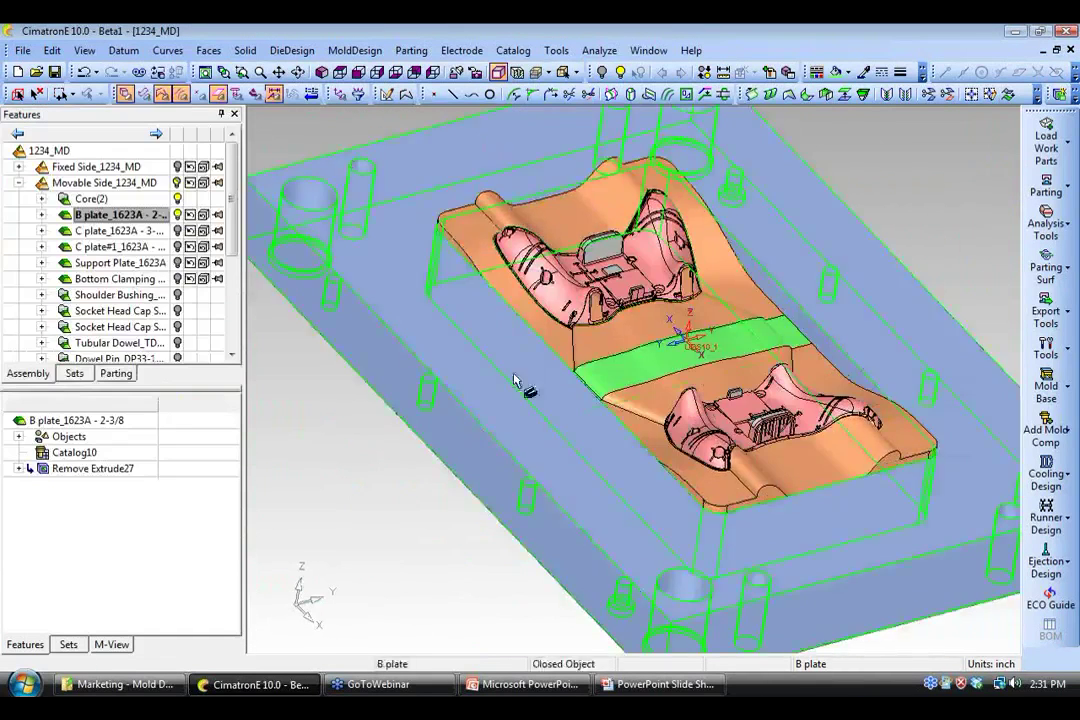
- Create a runner design plane parallel to the long side face of the core, passing through the UCS origin point
middle_click_drag(500, 460, 778, 288)
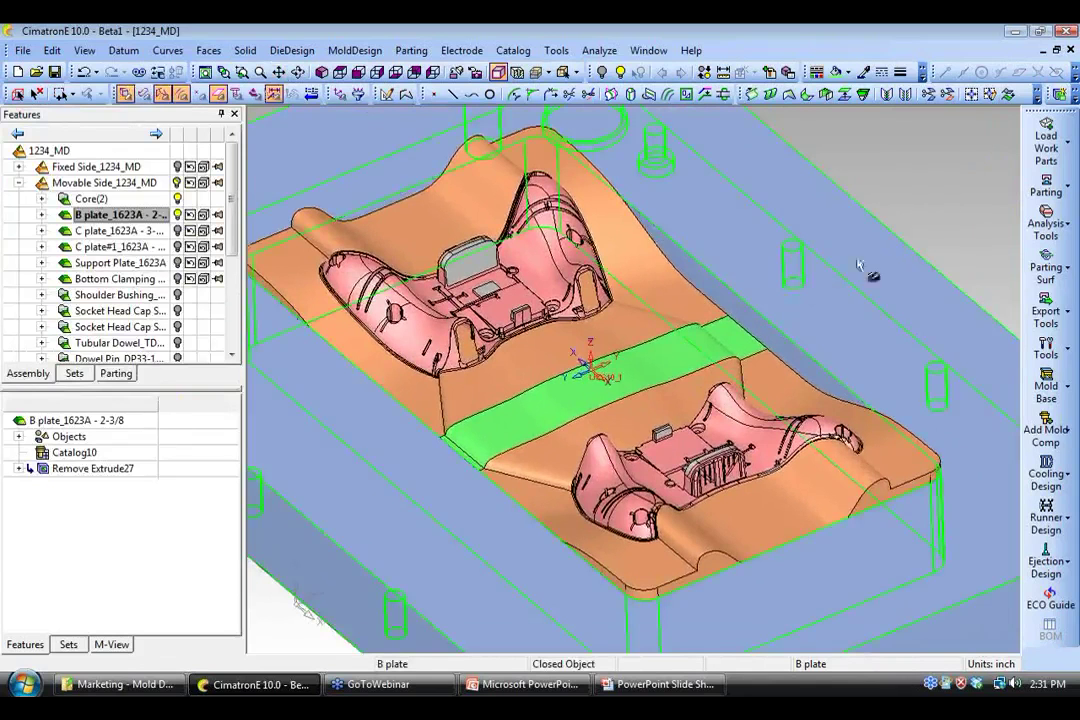
middle_click_drag(620, 400, 655, 380)
middle_click_drag(919, 216, 861, 262, "ctrl")
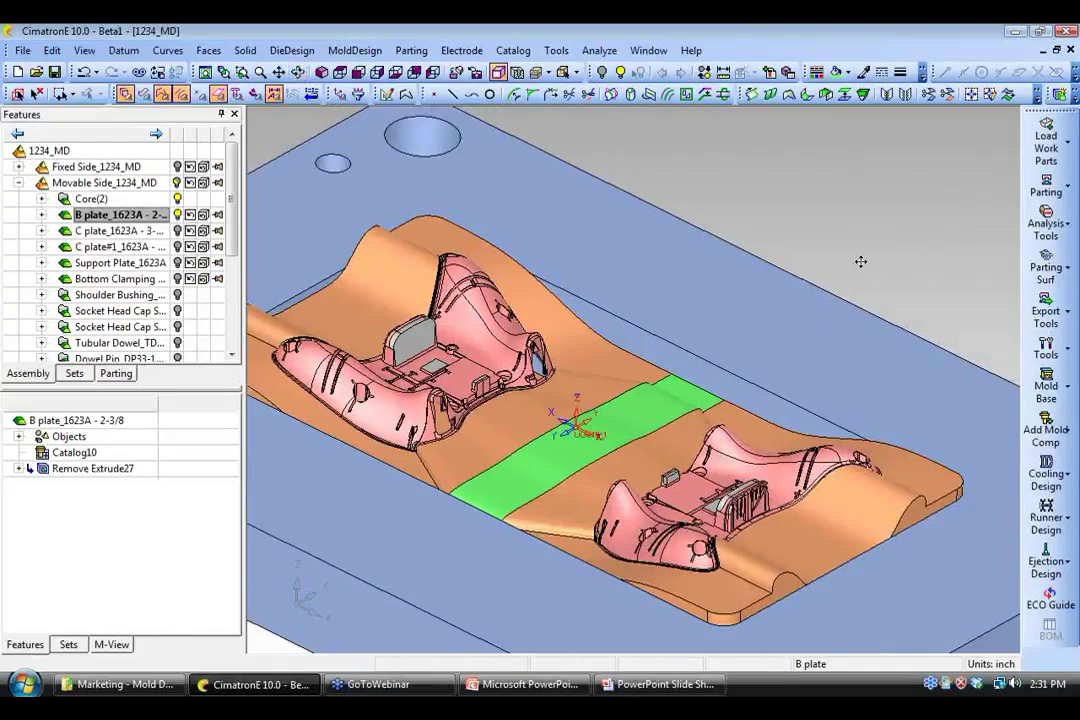
left_click(1050, 522)
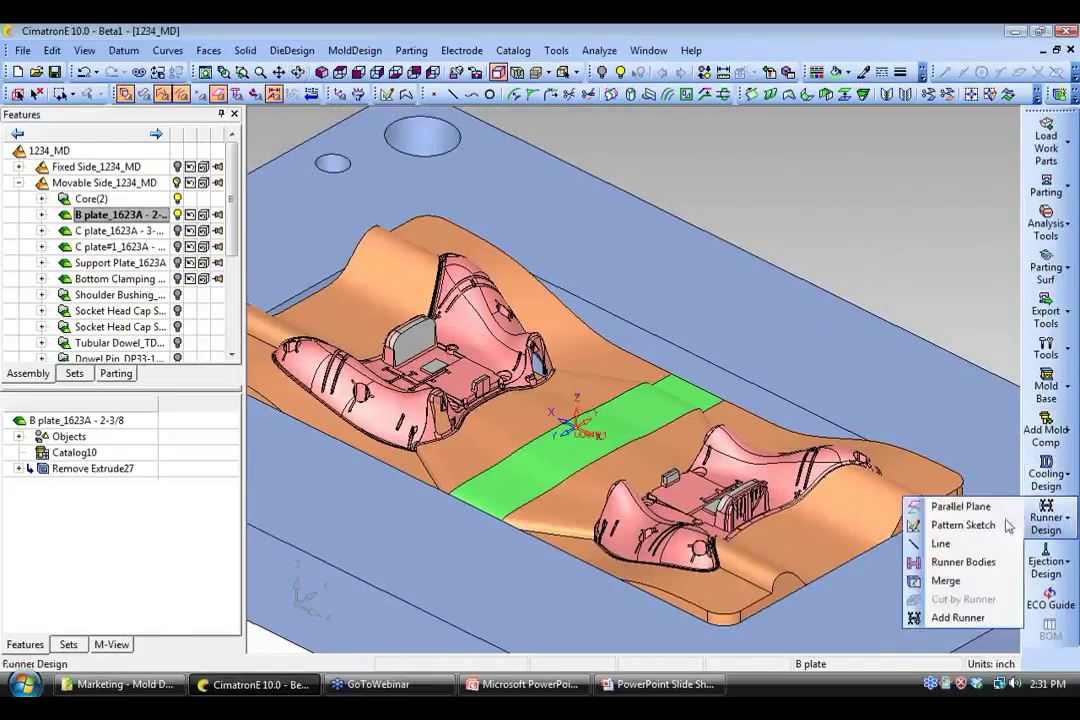
left_click(955, 506)
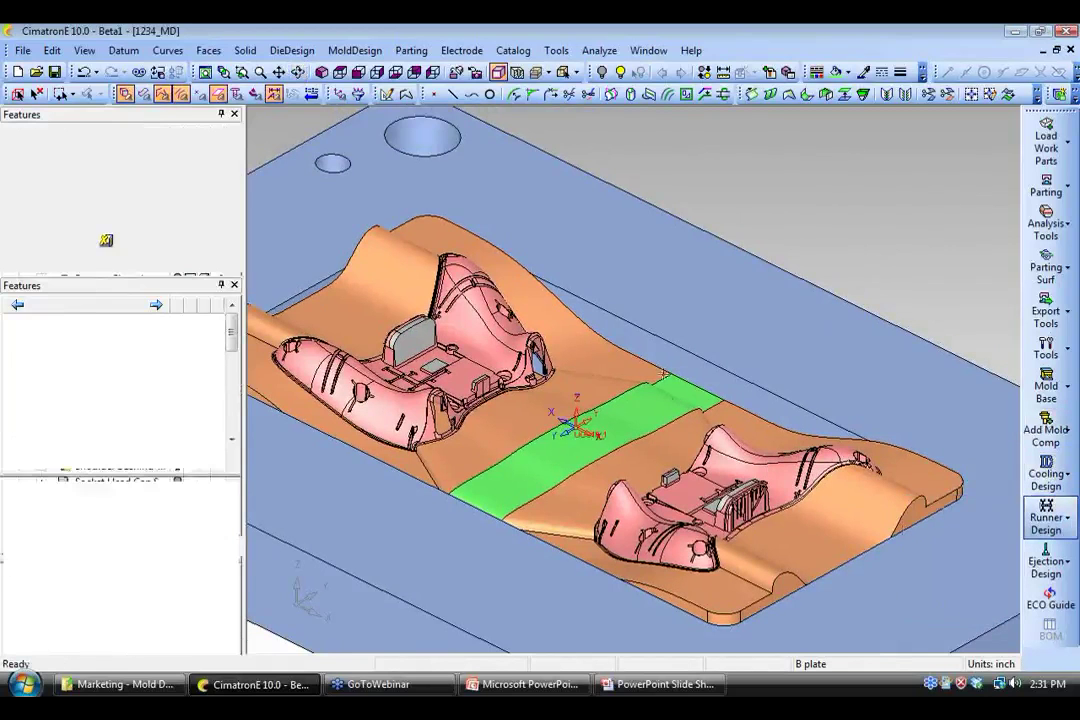
left_click(671, 379)
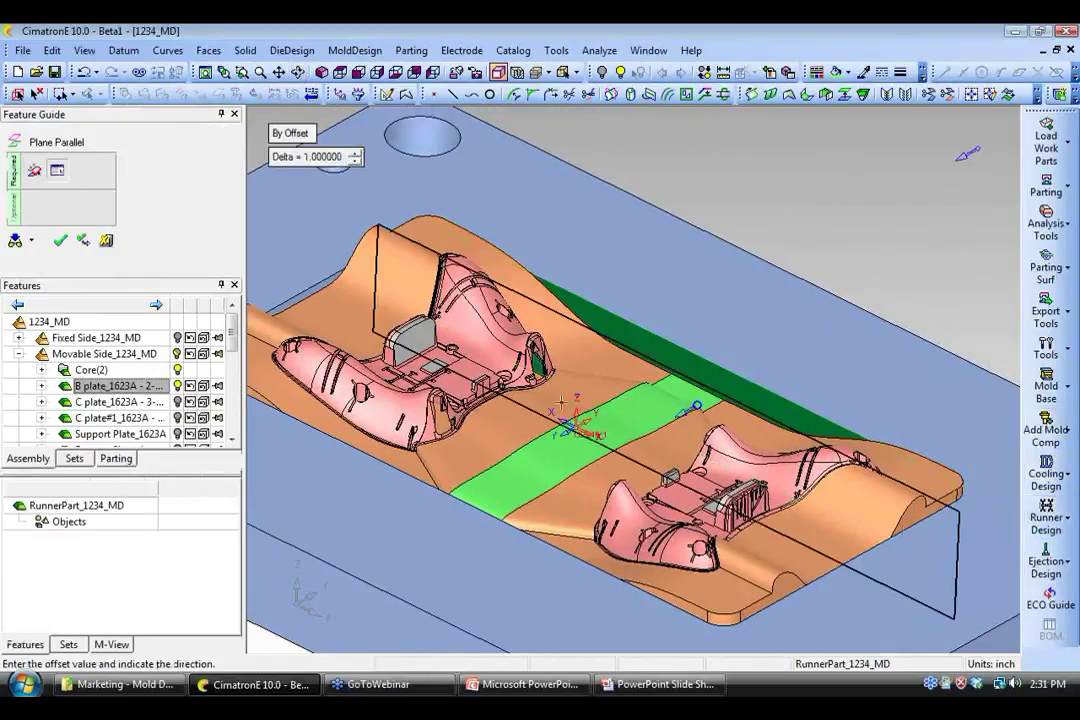
left_click(290, 133)
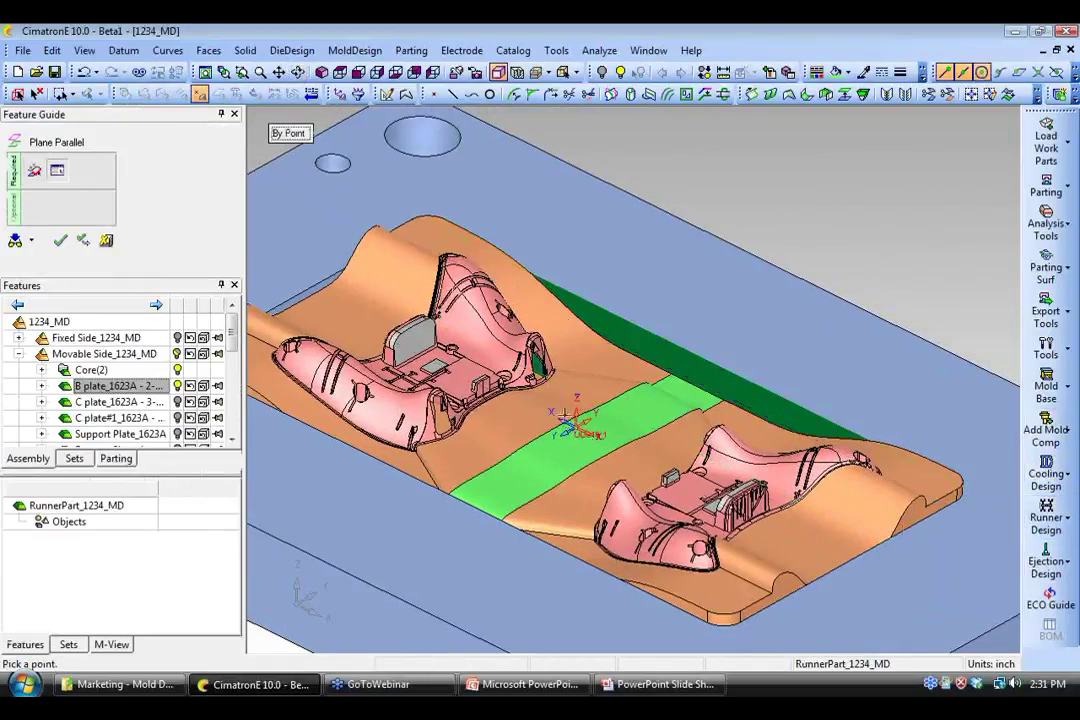
left_click(577, 430)
- Start a runner pattern sketch, add the part edge beside the parting surface as a reference, and draw a straight line between the two cavities
left_click(1046, 515)
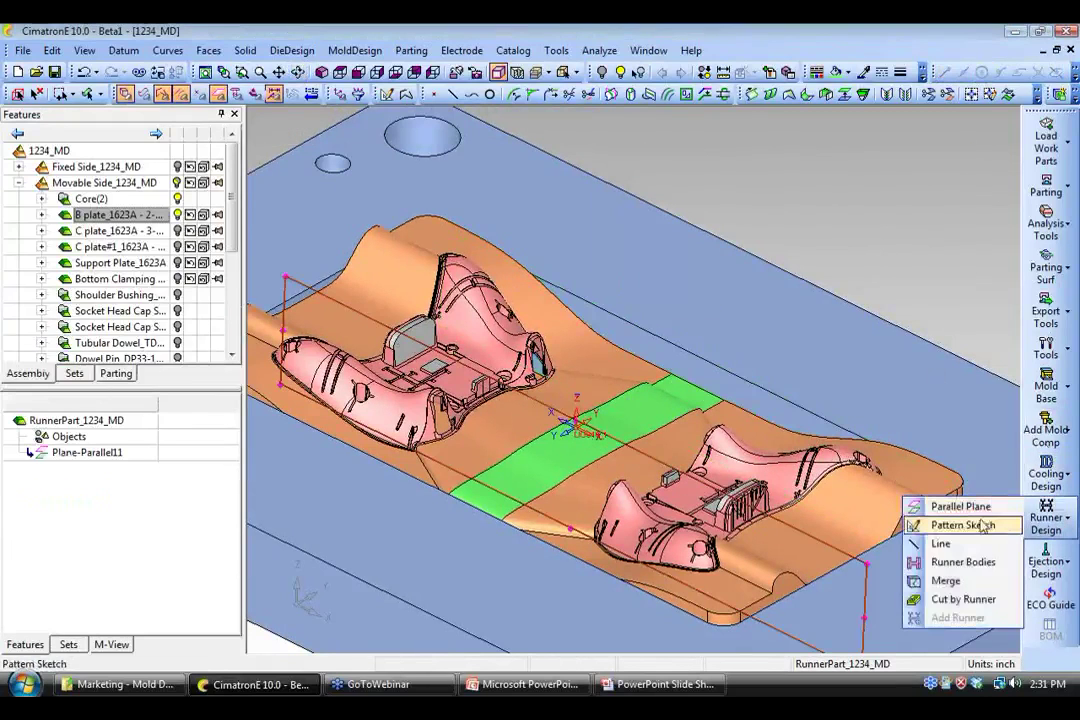
left_click(962, 525)
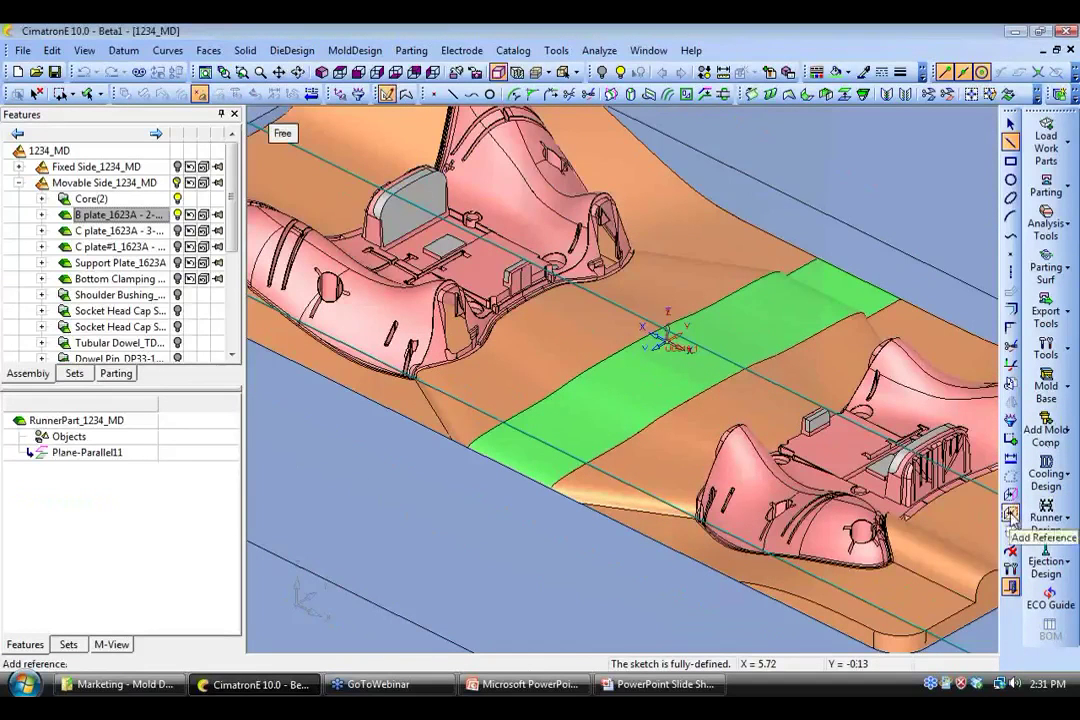
left_click(1011, 515)
left_click(528, 301)
middle_click(547, 341)
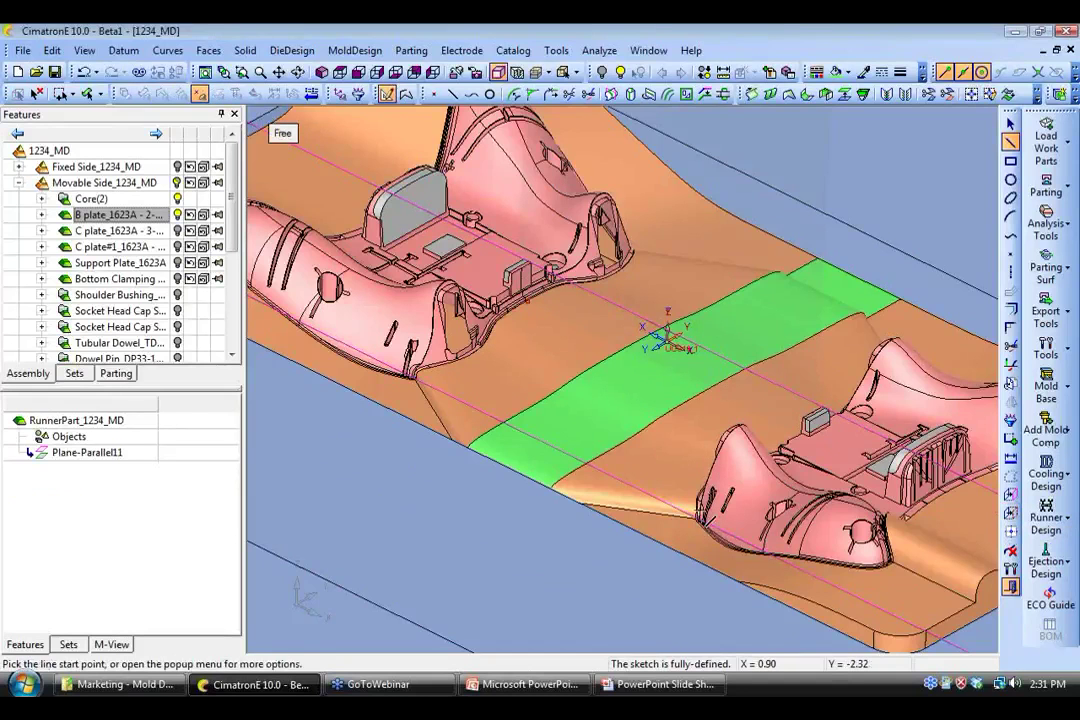
scroll(699, 509, "up", 1)
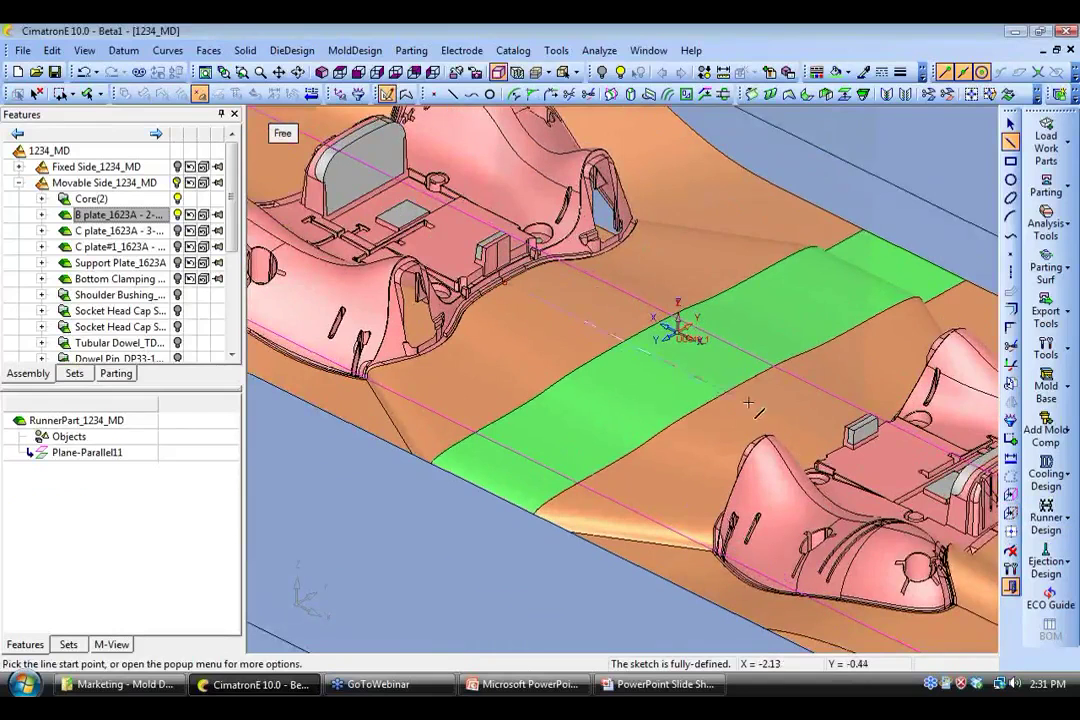
left_click(636, 348)
- Dimension the gap between the runner line's end and the part edge's reference point as 0.4 inch, and finish the sketch
right_click(576, 390)
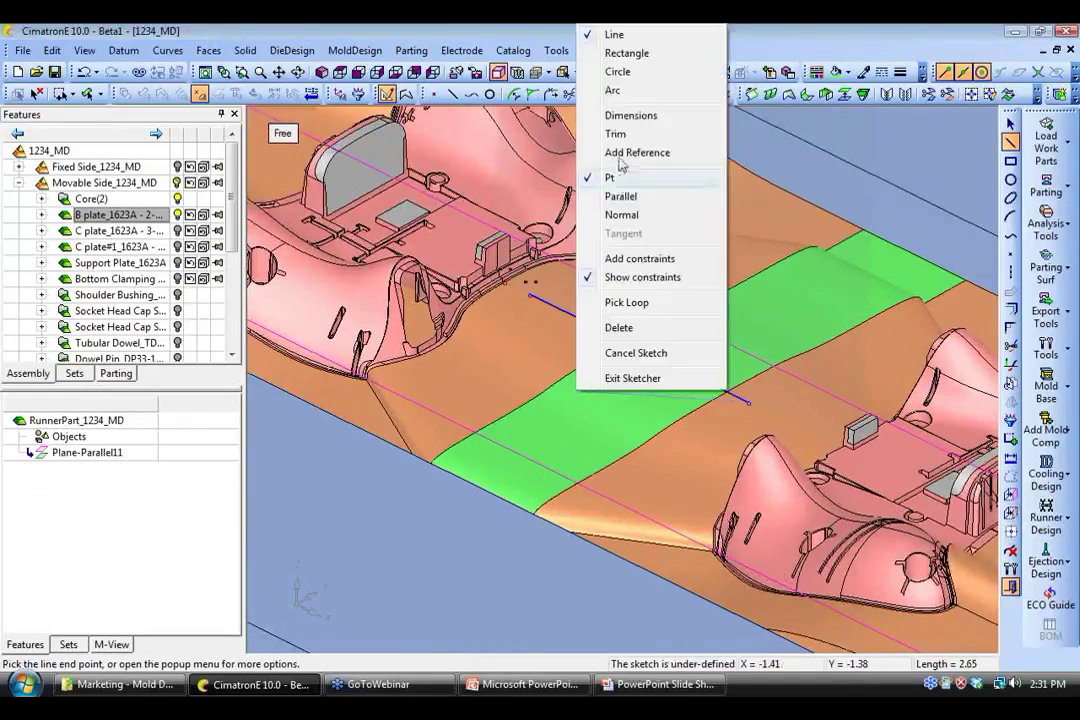
left_click(620, 114)
left_click(531, 296)
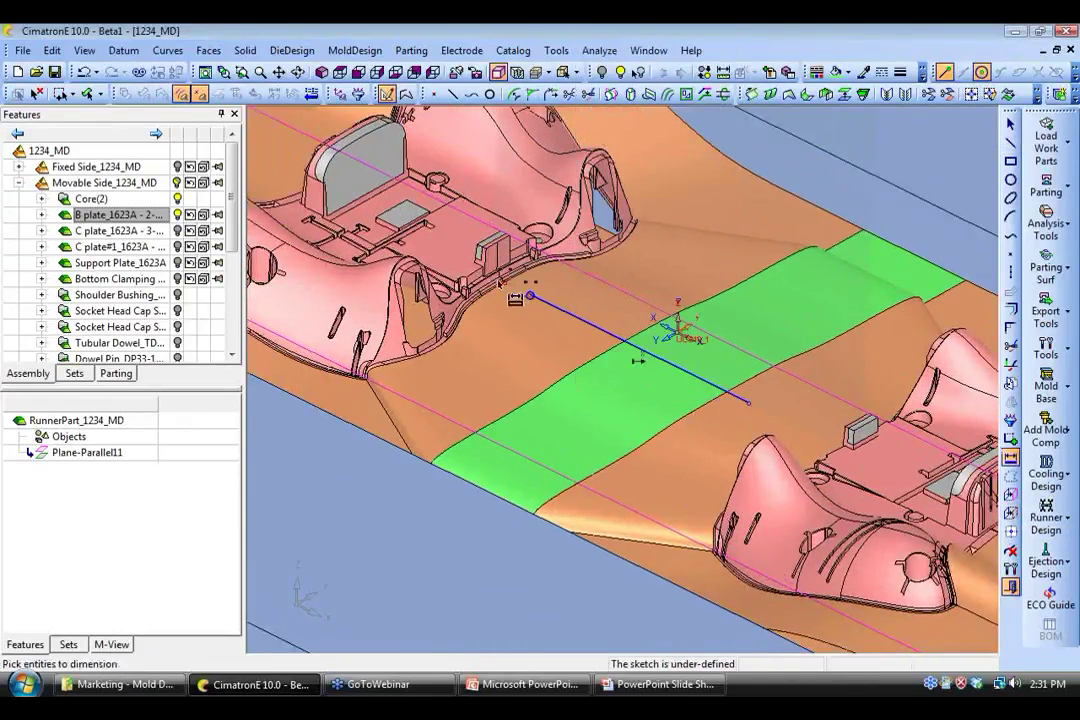
left_click(505, 283)
left_click(521, 323)
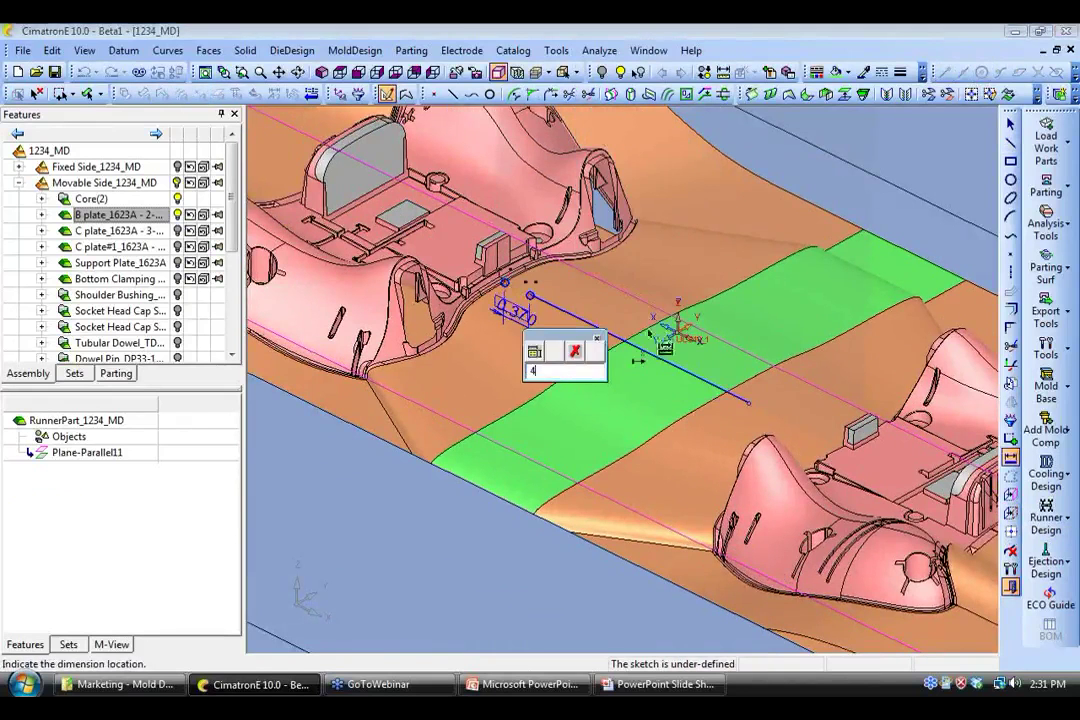
type("0.4")
key("Return")
right_click(636, 436)
left_click(690, 429)
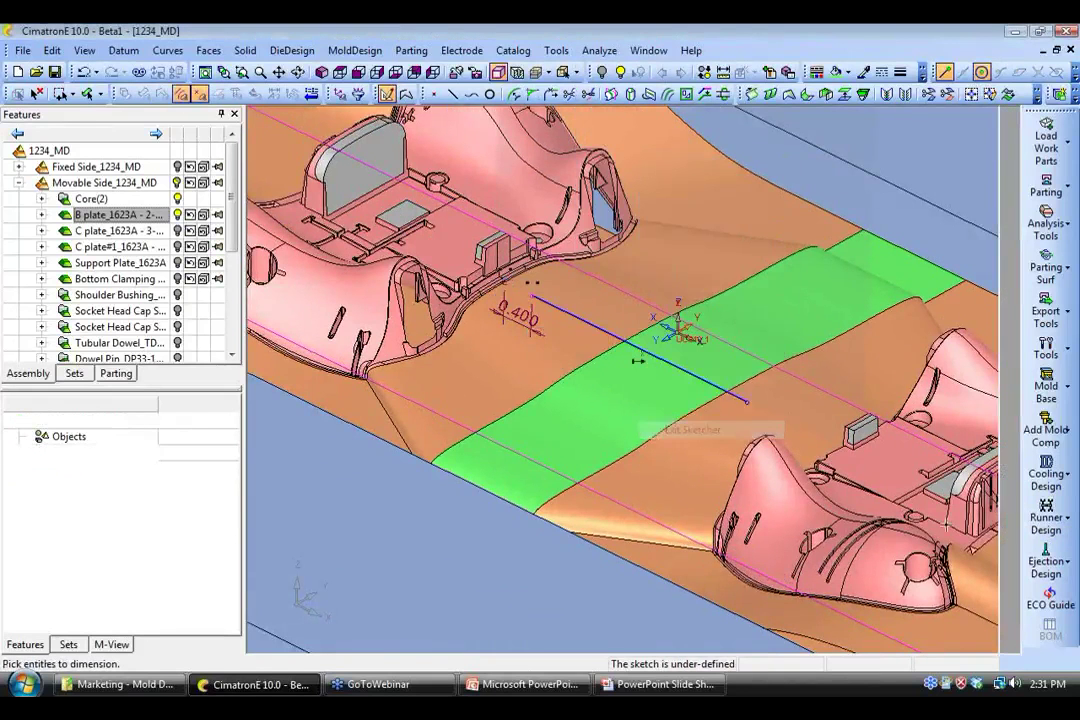
- Create a runner body along the sketched line with a trapezoidal cross-section, setting dimension B to 0.3
left_click(1046, 515)
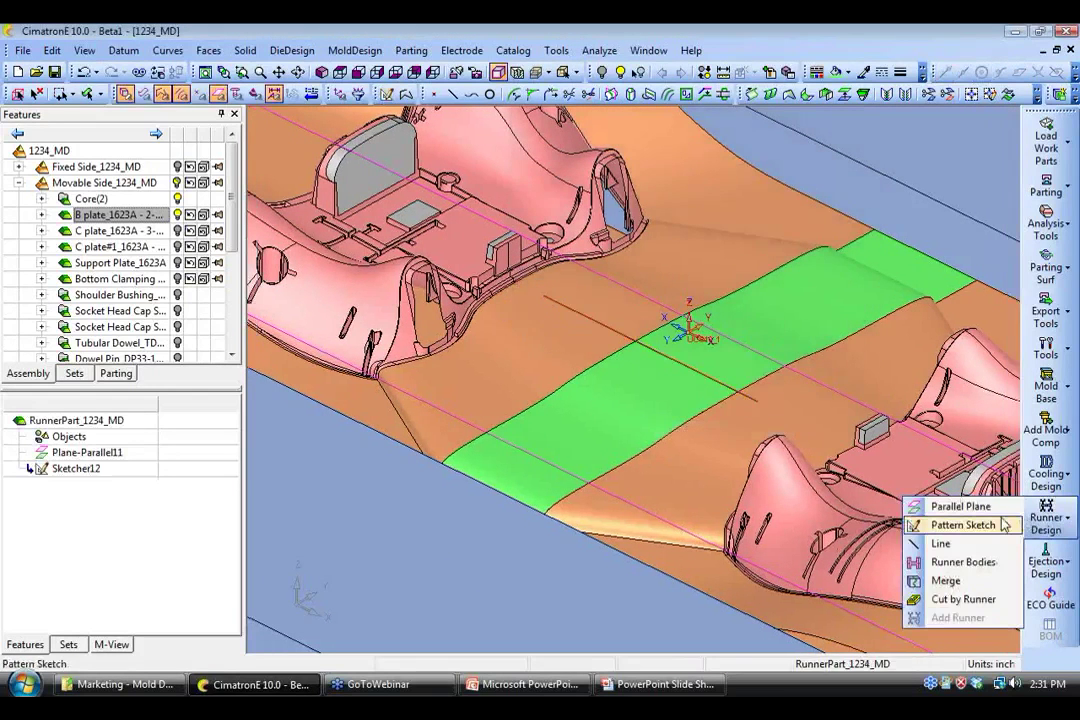
left_click(945, 563)
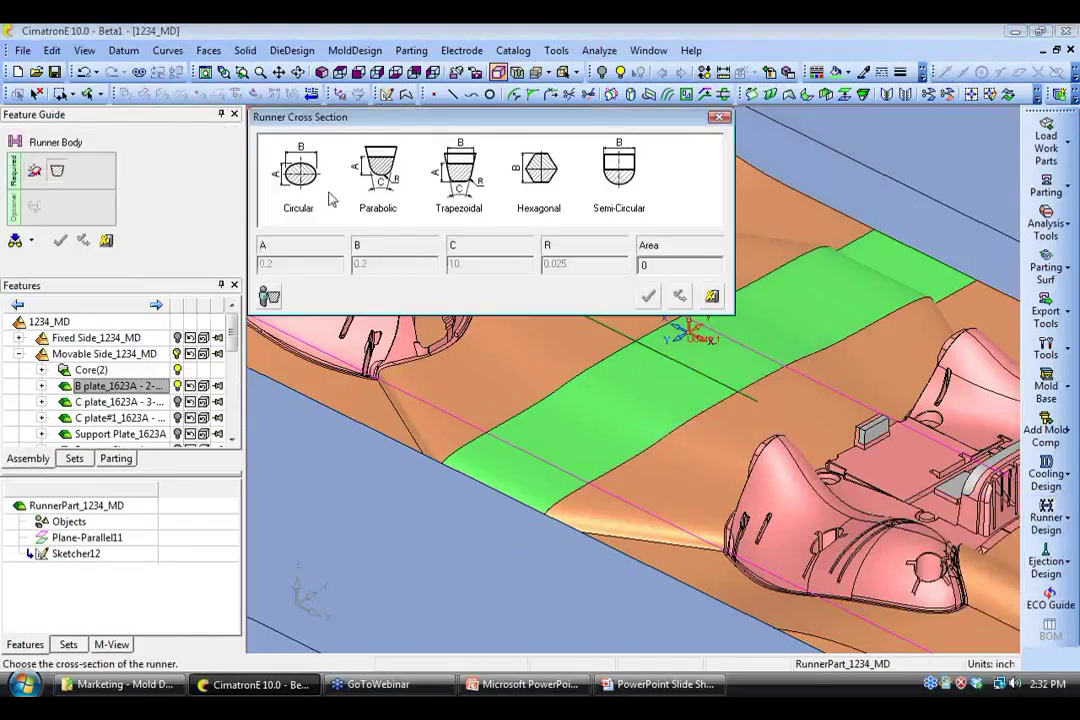
left_click_drag(409, 122, 362, 175)
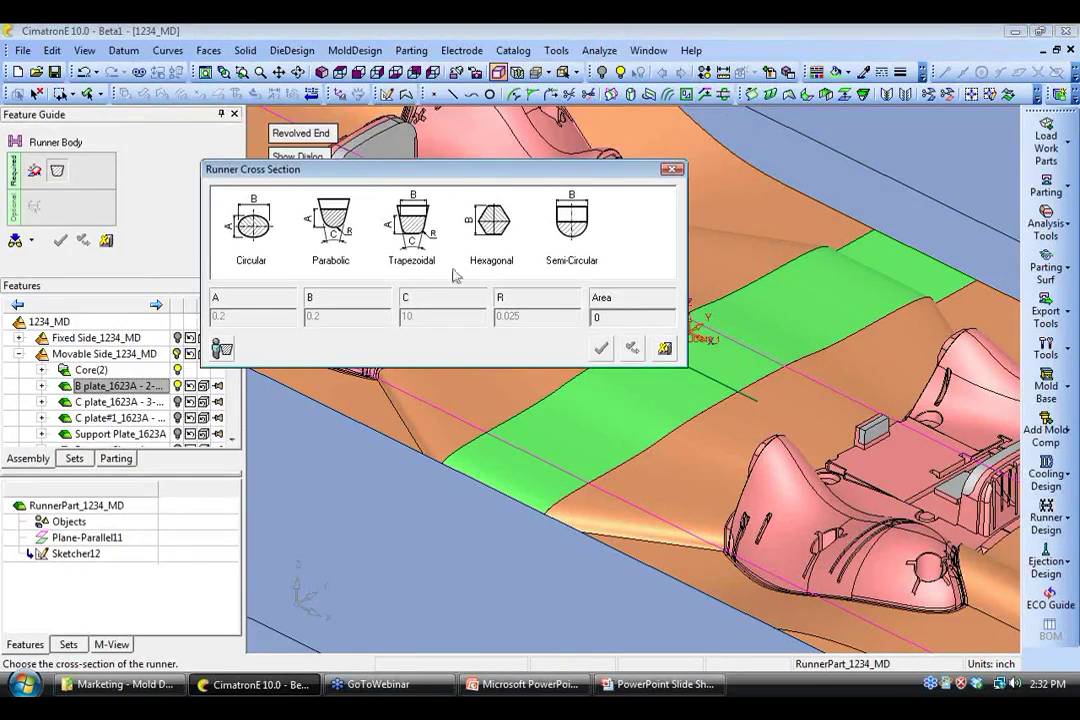
left_click(405, 230)
left_click_drag(328, 317, 313, 318)
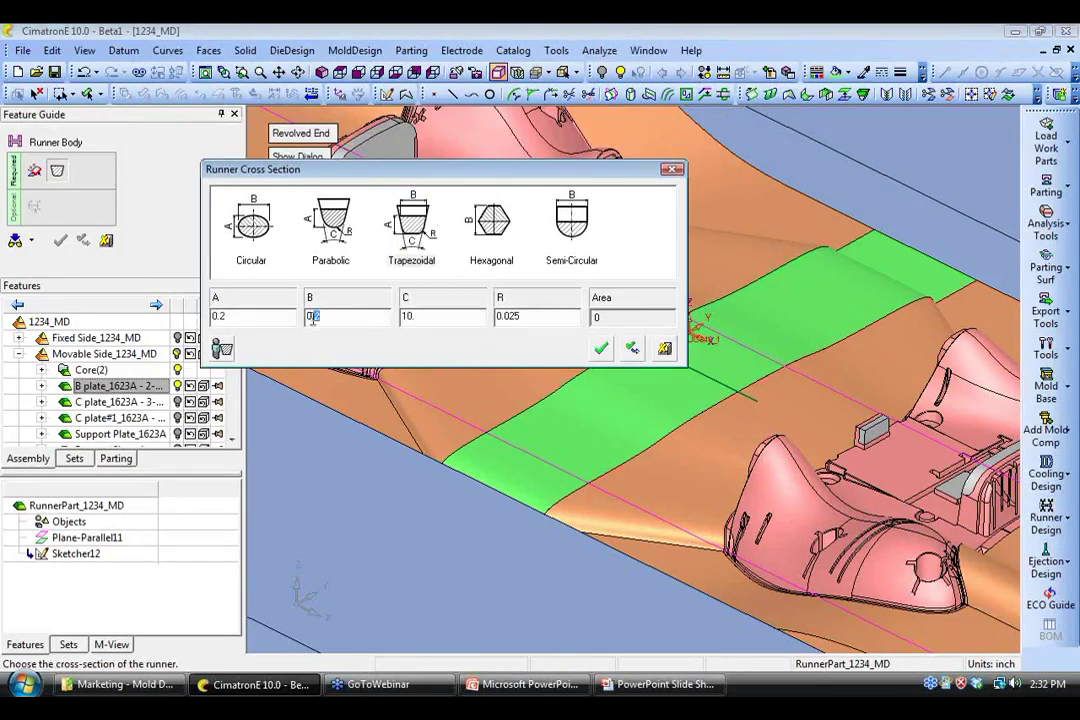
type(".3")
left_click(602, 350)
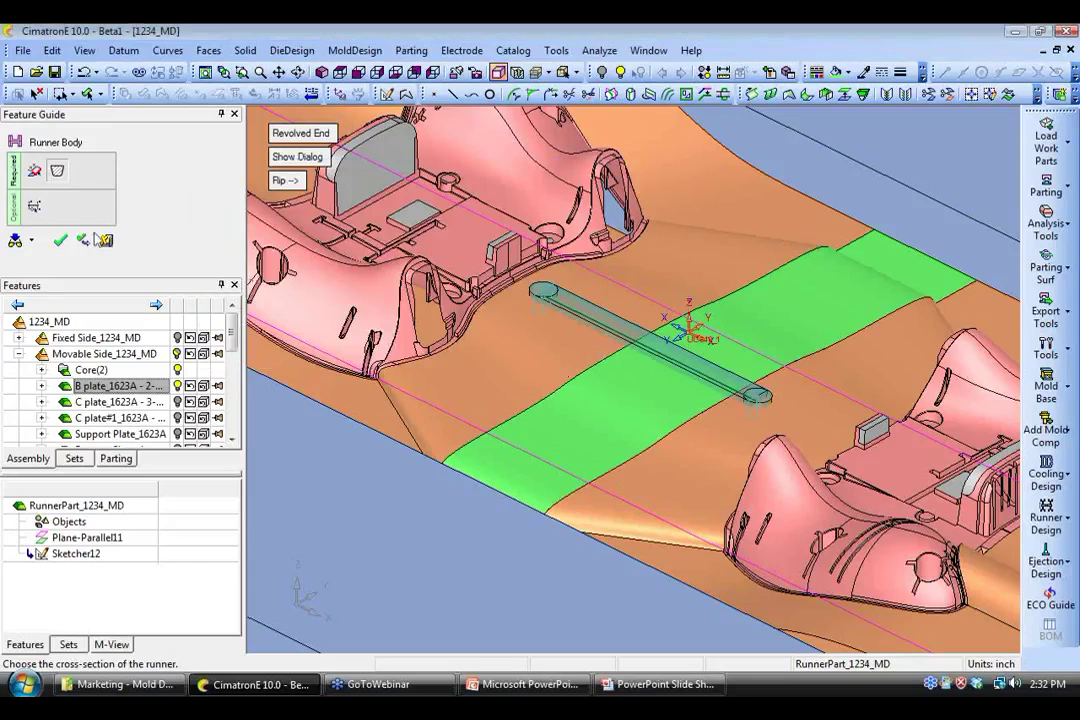
left_click(59, 242)
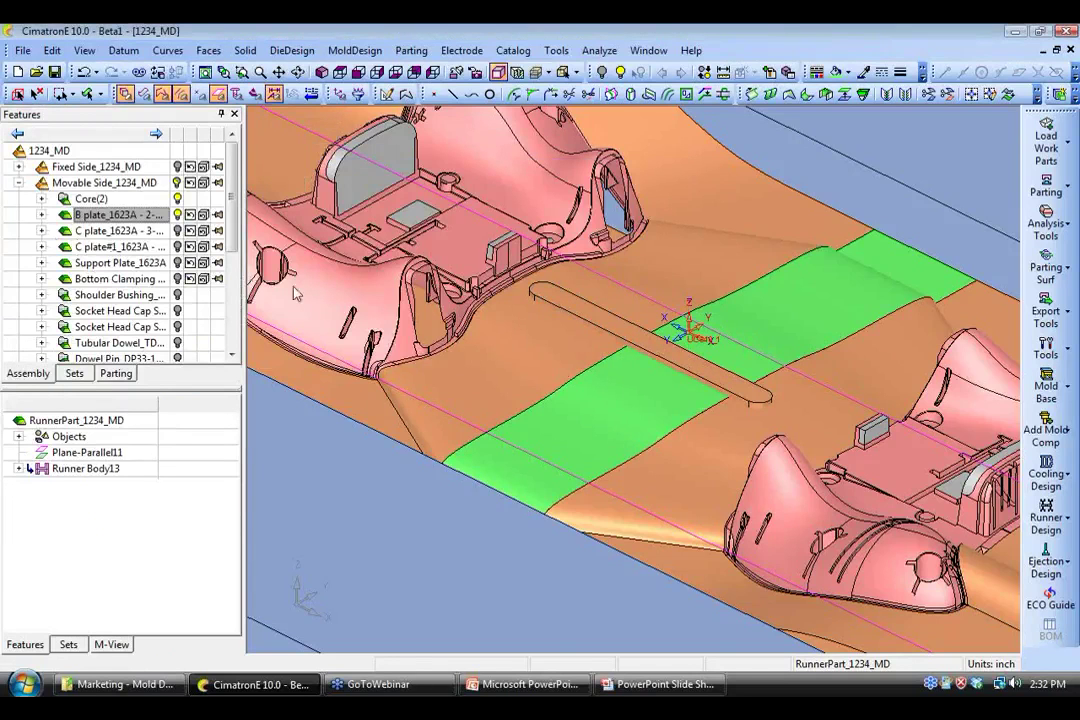
- Cut the runner channel into the core using the runner body
left_click_drag(603, 395, 617, 427, "ctrl")
middle_click_drag(617, 427, 584, 454, "ctrl")
right_click_drag(584, 454, 555, 387, "ctrl")
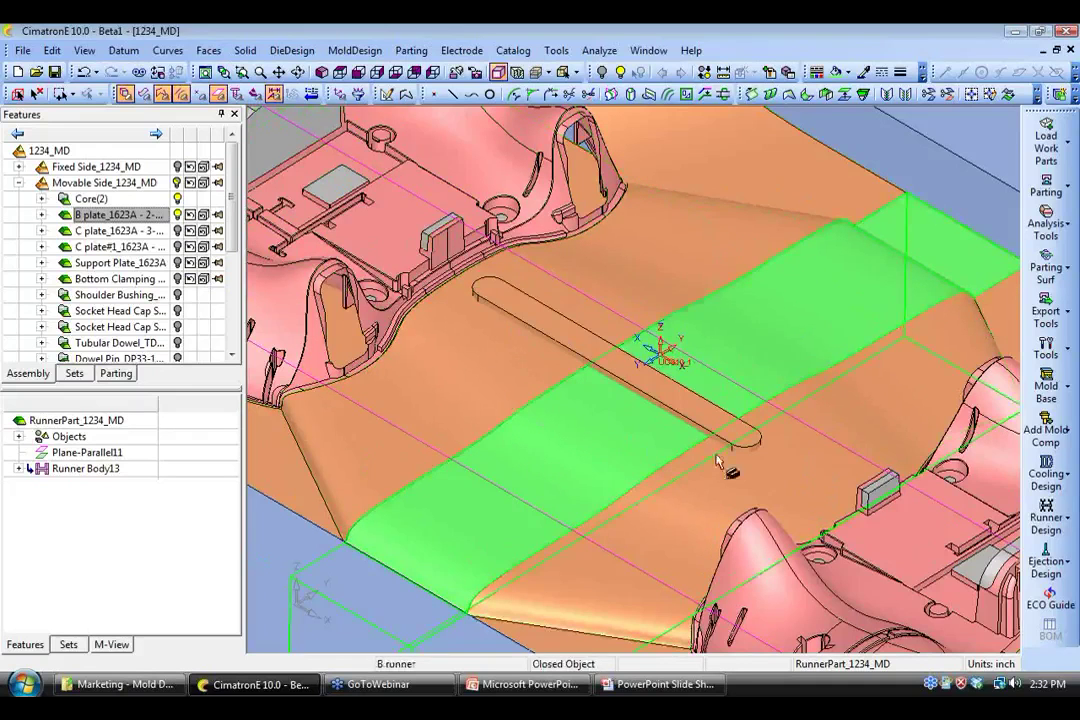
left_click(1060, 526)
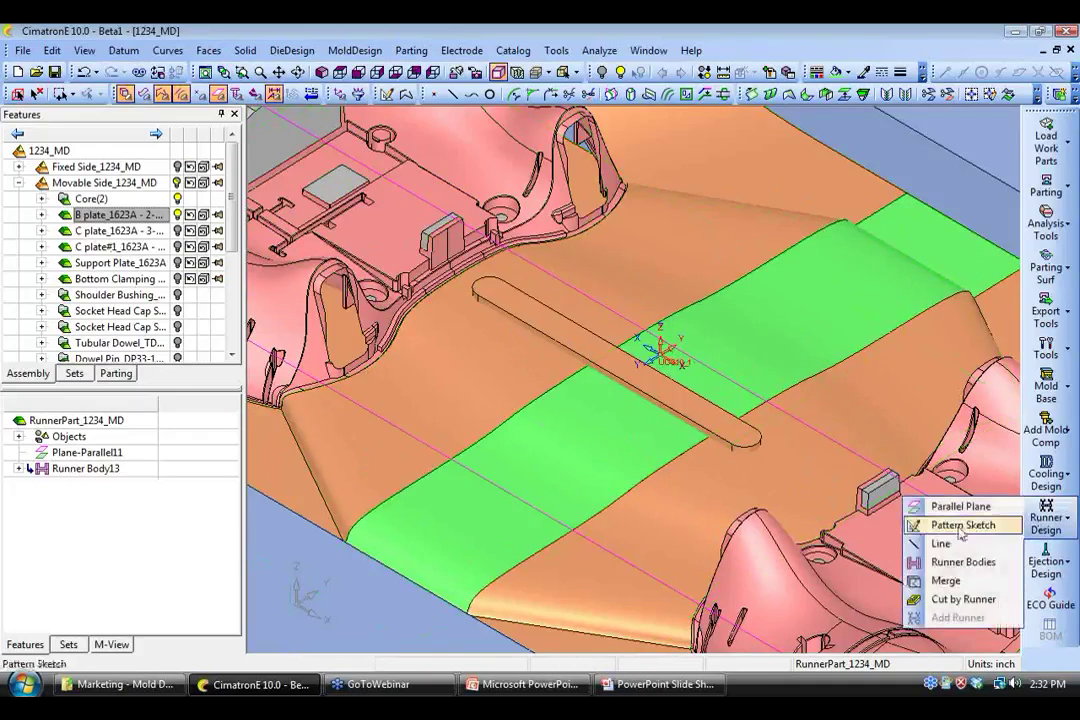
left_click(945, 598)
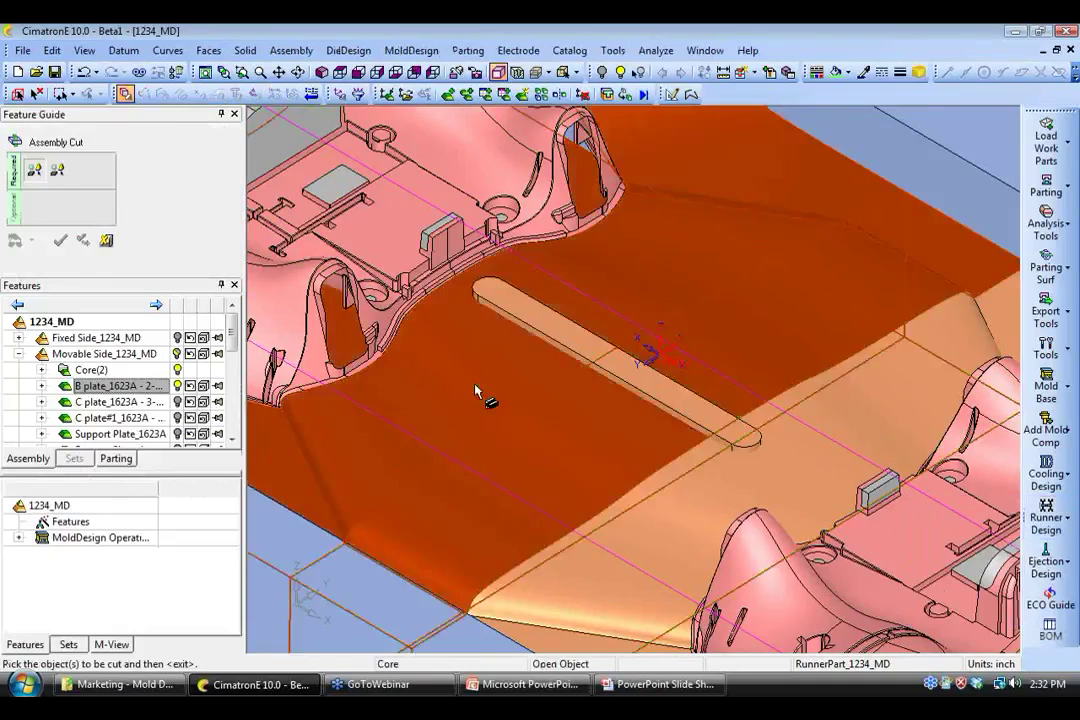
left_click(475, 386)
middle_click(475, 386)
left_click(61, 241)
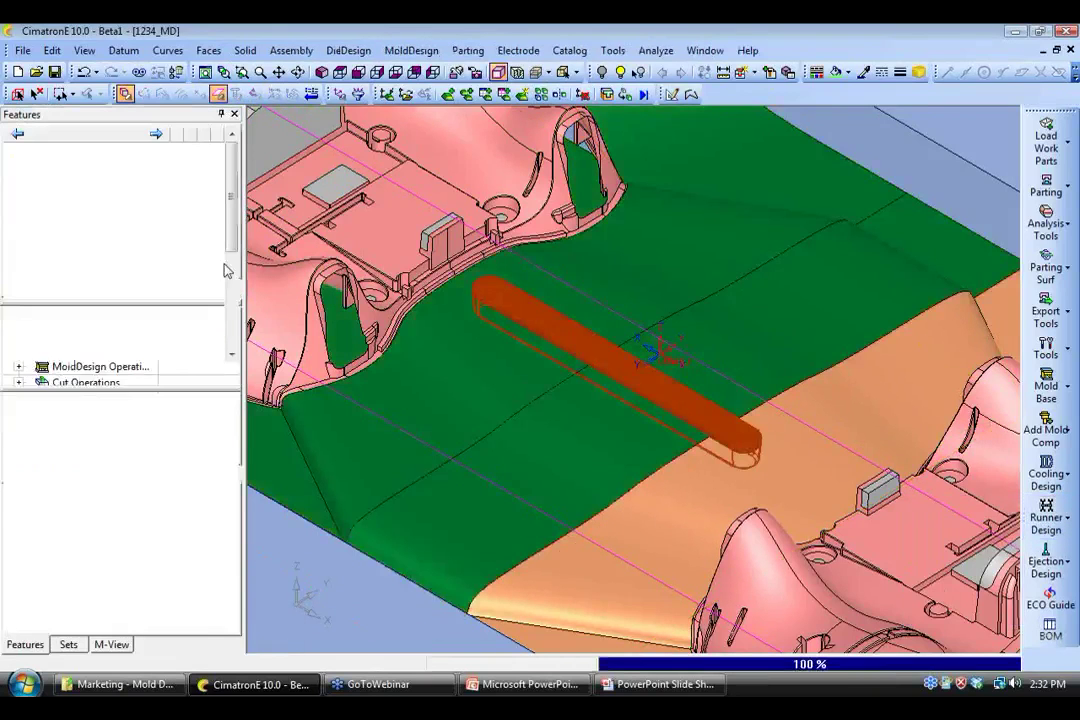
- Hide the RunnerPart_1234_MD component and expand the Core(2) group of the movable side
scroll(232, 248, "down", 3)
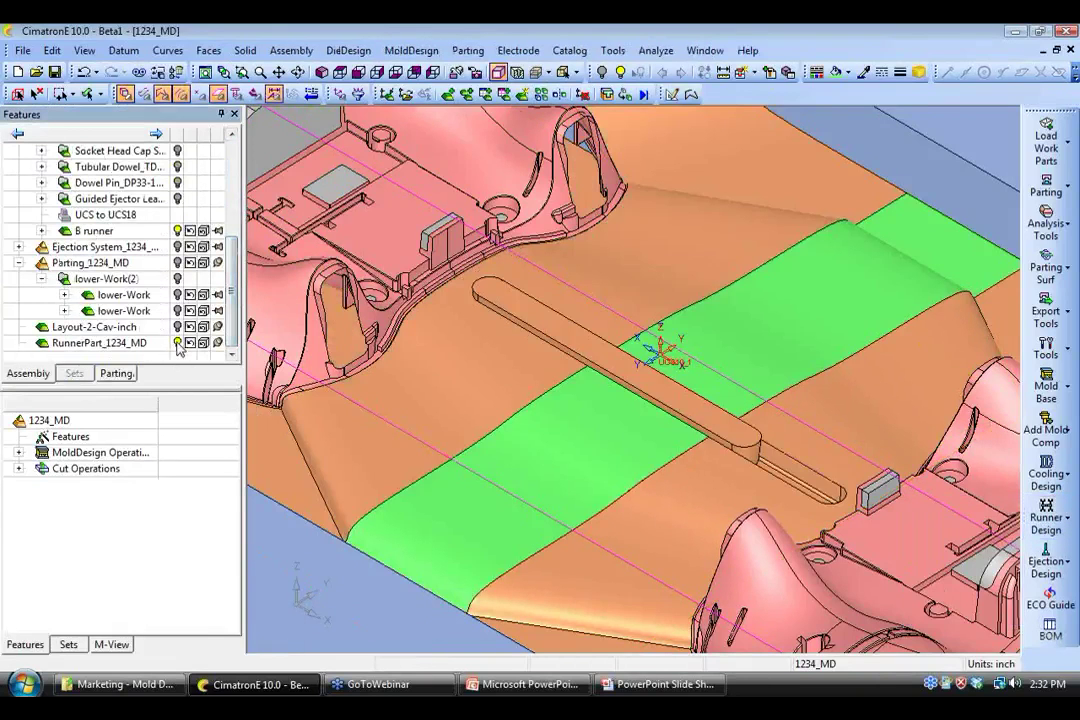
left_click(178, 343)
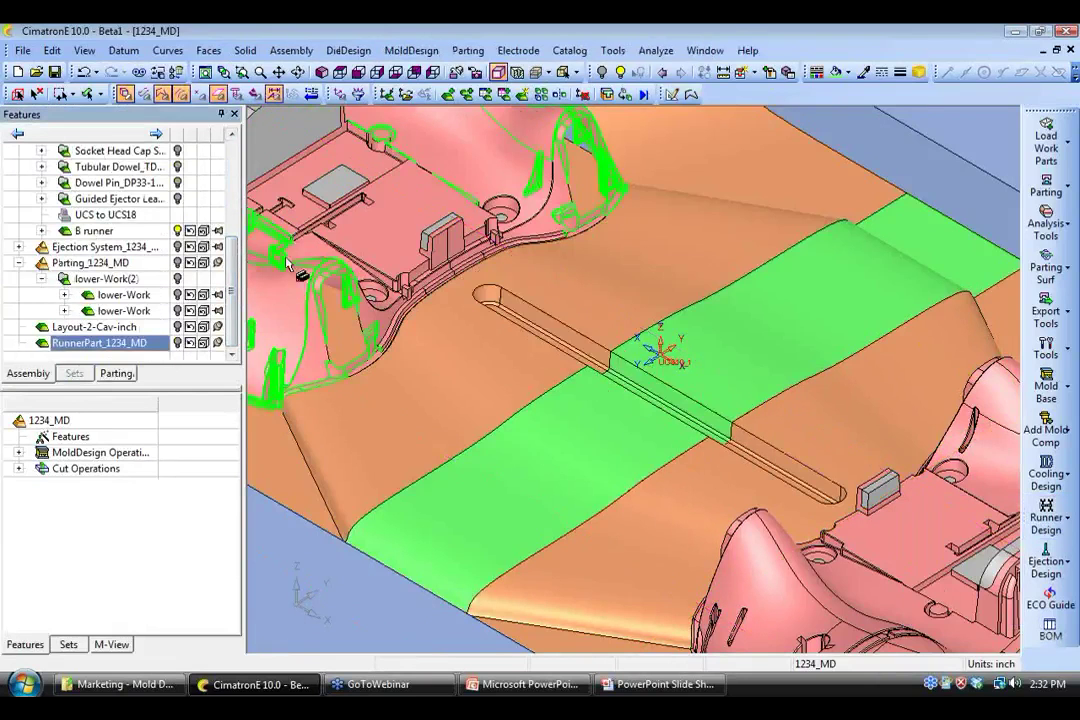
left_click_drag(520, 420, 571, 427, "ctrl")
right_click_drag(571, 427, 545, 490, "ctrl")
left_click_drag(232, 286, 232, 188)
left_click(41, 198)
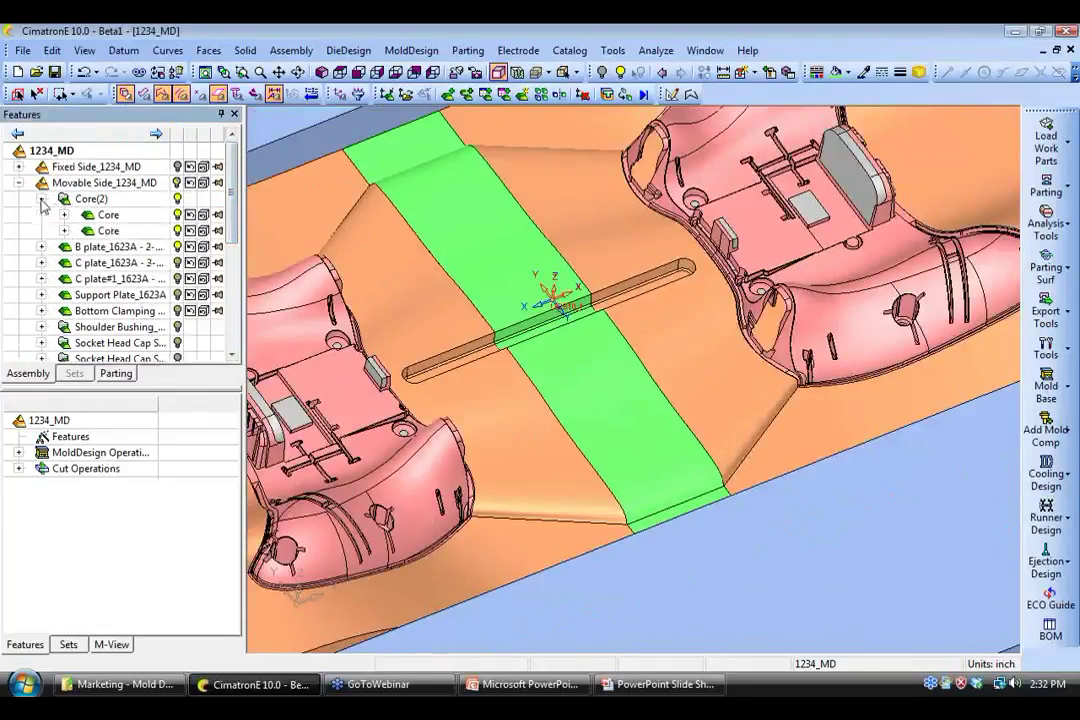
- Activate the first Core component of the movable side and hide all other components
right_click(108, 216)
left_click(108, 216)
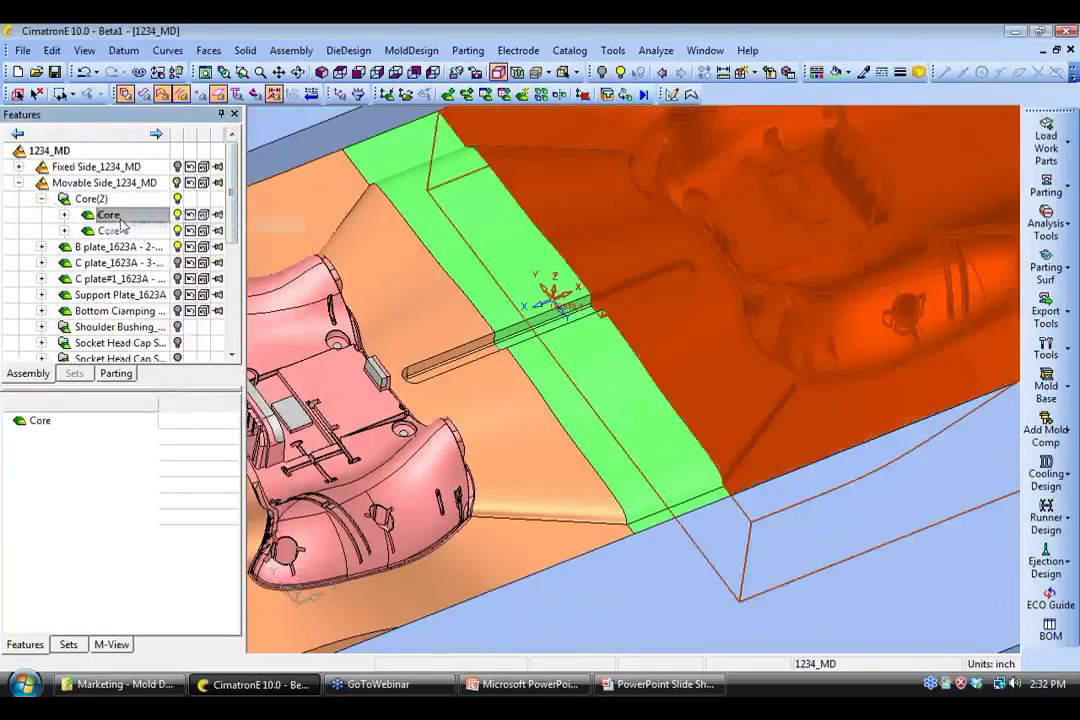
right_click(110, 216)
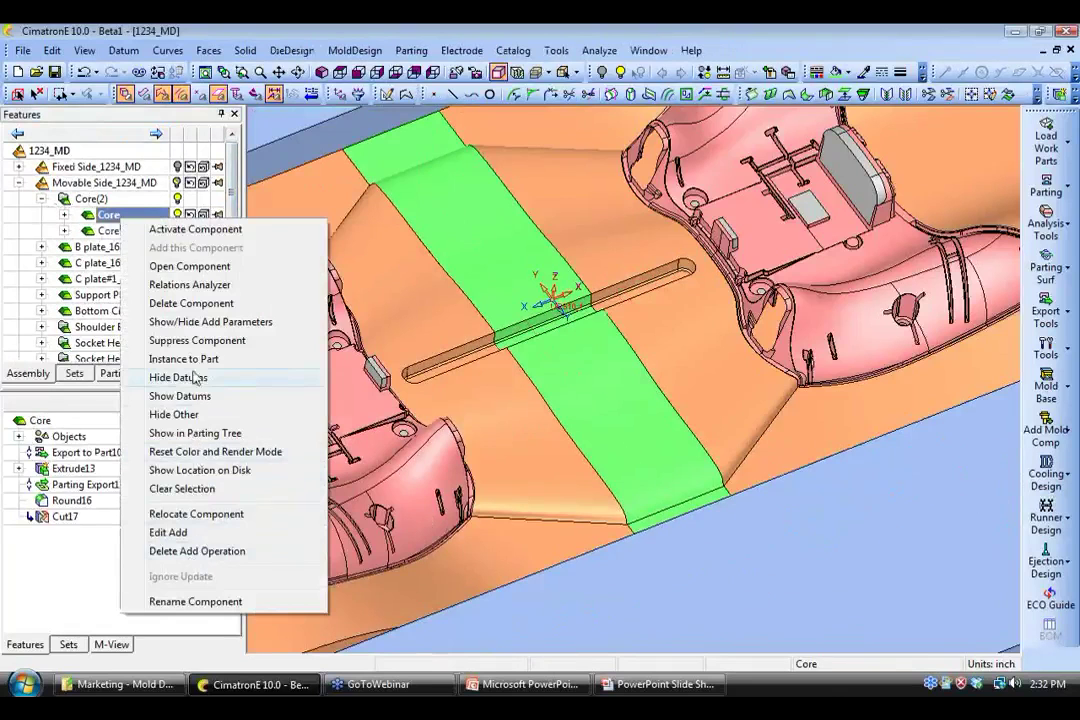
left_click(184, 416)
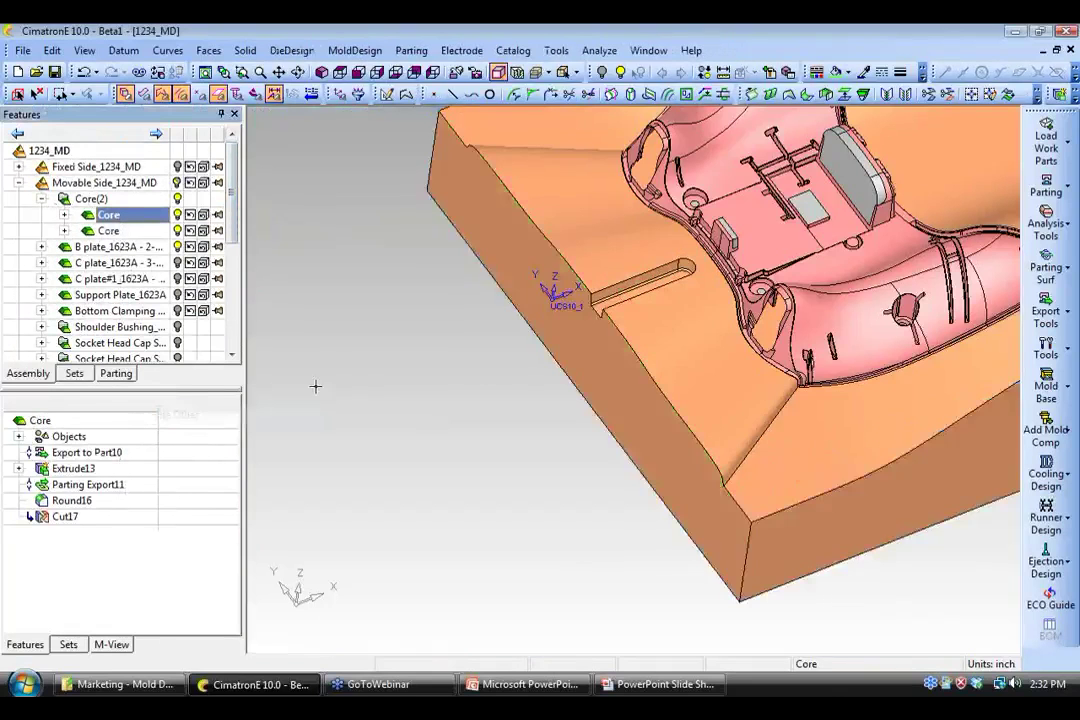
- Examine the isolated core from several angles, including the runner channel and the tall upright boss on the part surface
middle_click_drag(745, 401, 670, 480, "ctrl")
middle_click_drag(650, 397, 574, 470, "ctrl")
left_click_drag(574, 470, 590, 390, "ctrl")
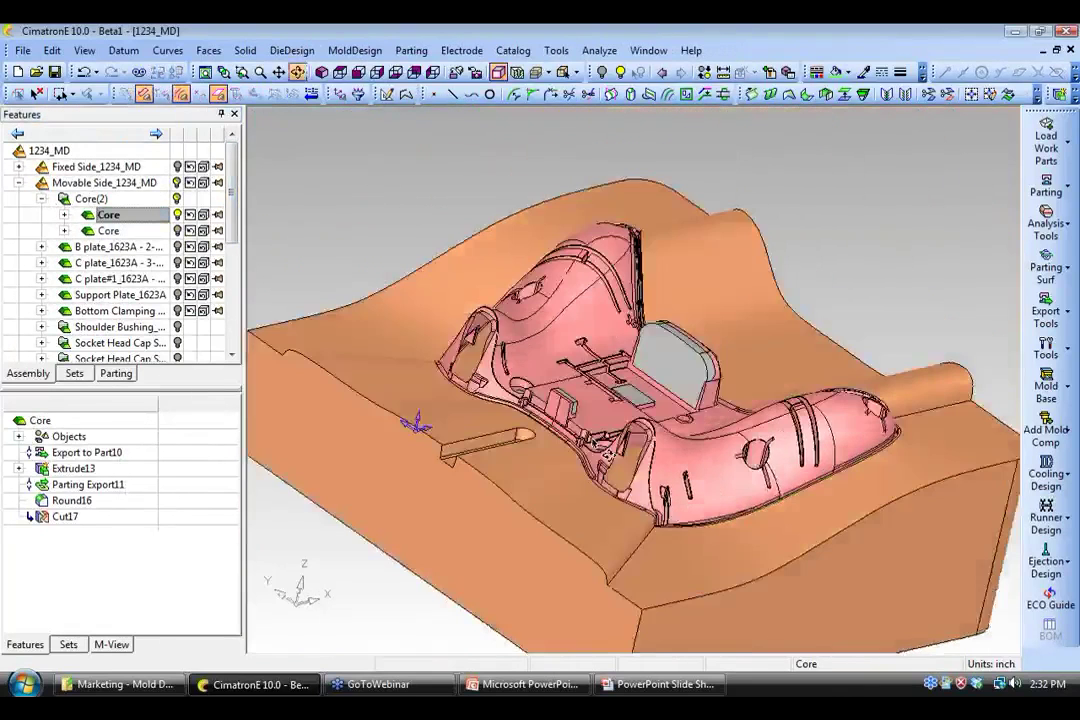
middle_click_drag(600, 466, 602, 369, "ctrl")
left_click_drag(602, 369, 605, 412, "ctrl")
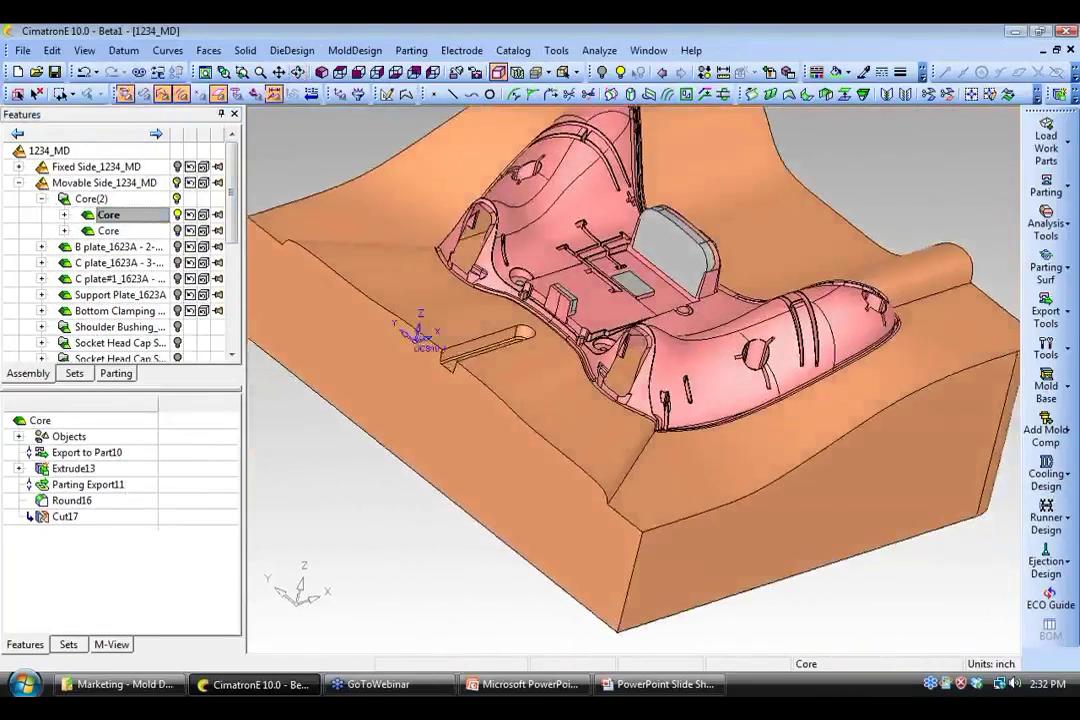
middle_click_drag(783, 231, 775, 268, "ctrl")
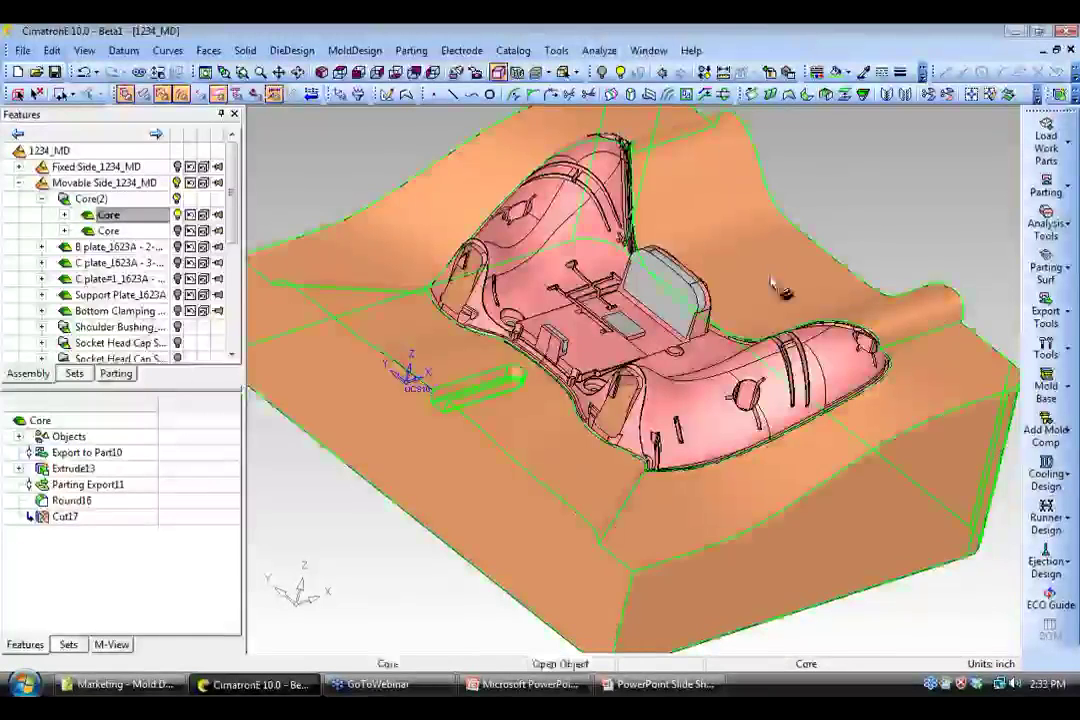
left_click_drag(779, 285, 690, 262, "ctrl")
right_click_drag(690, 262, 658, 278, "ctrl")
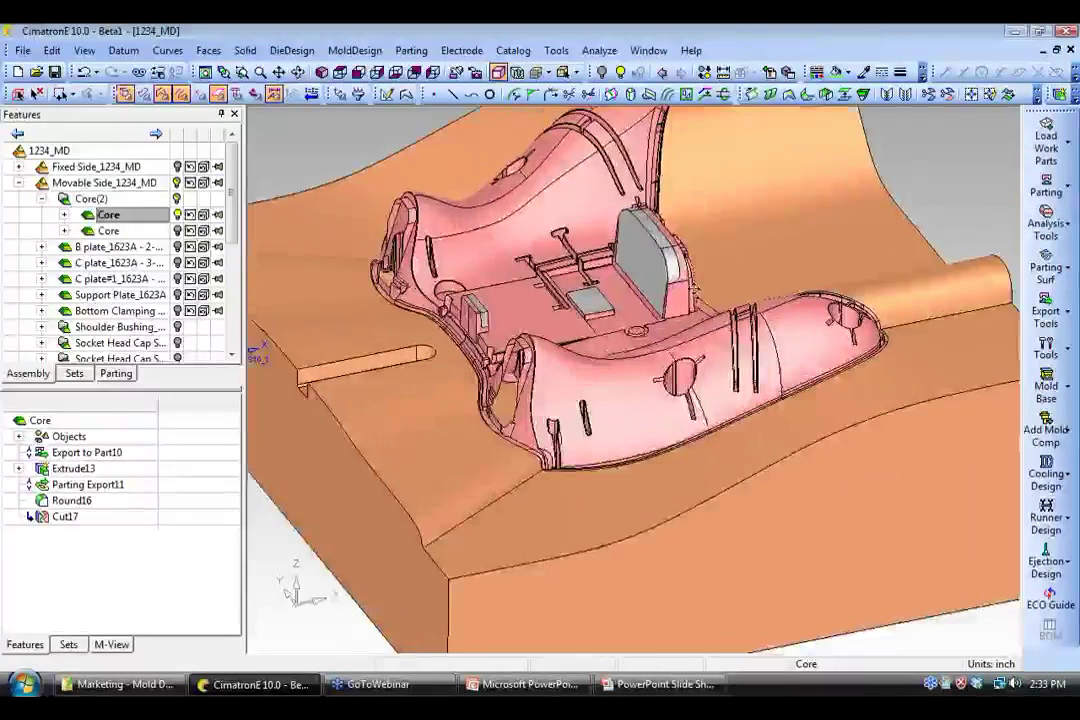
middle_click_drag(658, 278, 623, 353, "ctrl")
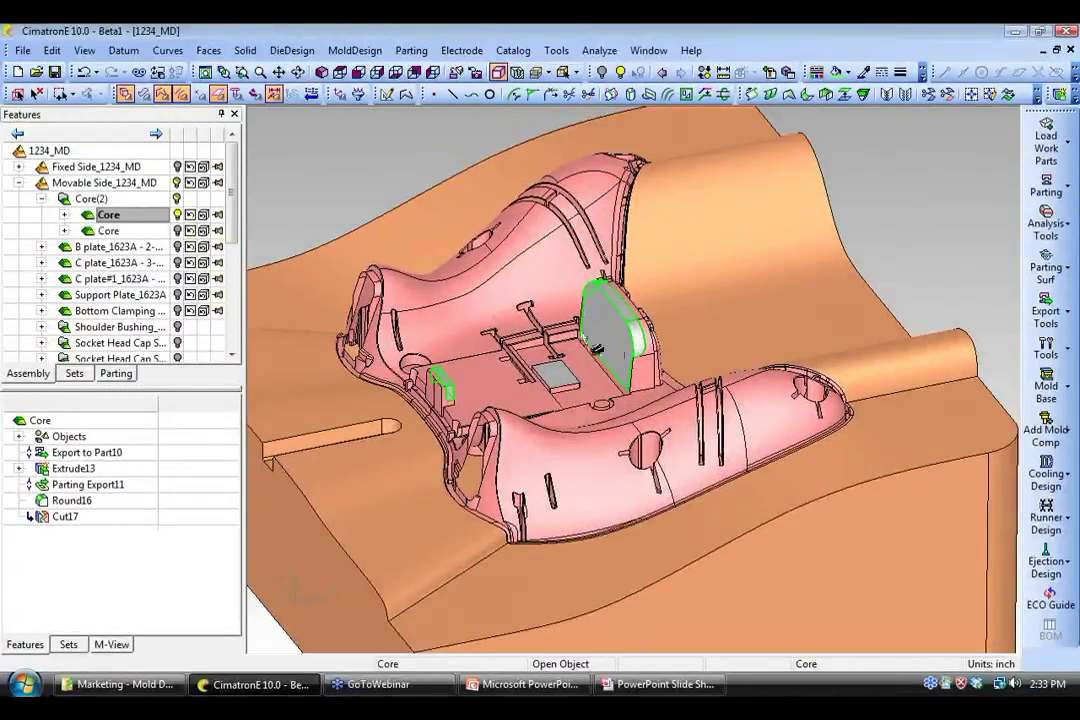
mouse_move(643, 380)
left_mouse_down("ctrl")
mouse_move(675, 385)
mouse_move(429, 145)
left_mouse_up("ctrl")
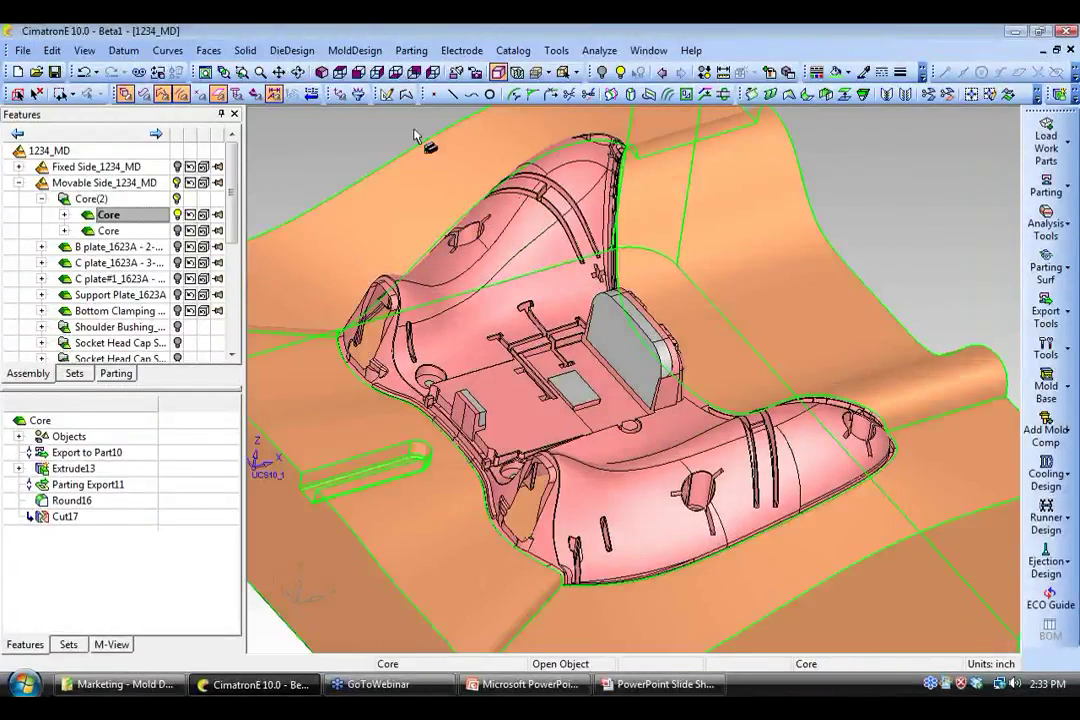
- Sketch a rectangle about 0.5 by 1.4 inch around the tall upright boss, on the plane of the small rectangular pad, and finish the sketch
left_click(387, 93)
left_click(574, 388)
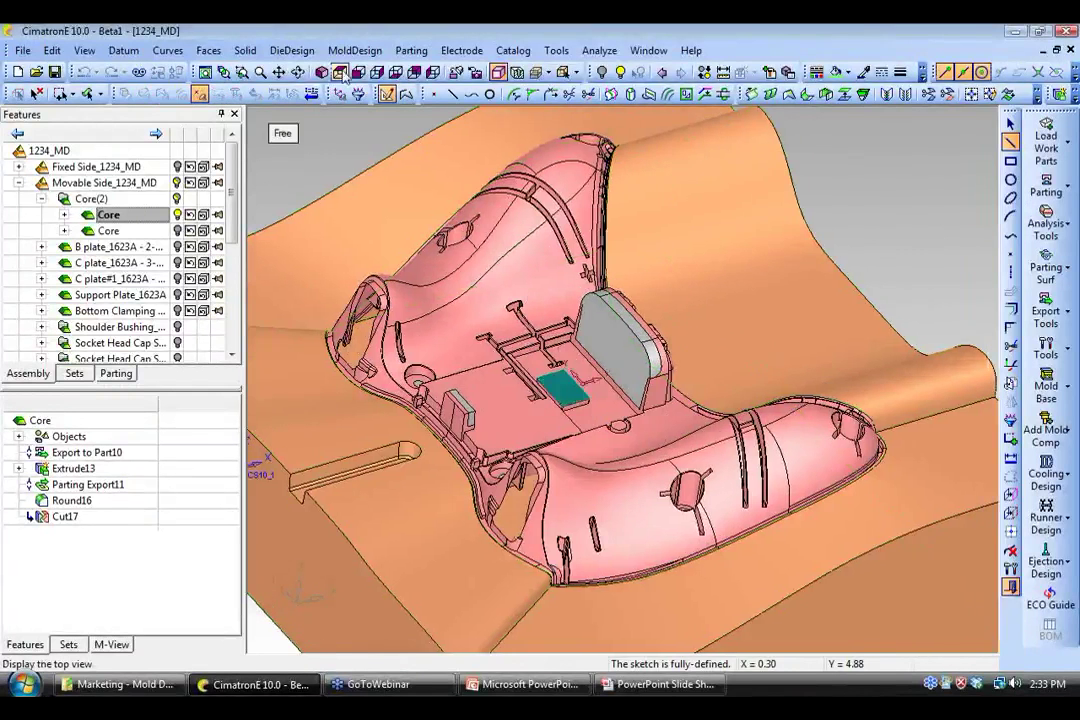
left_click(341, 73)
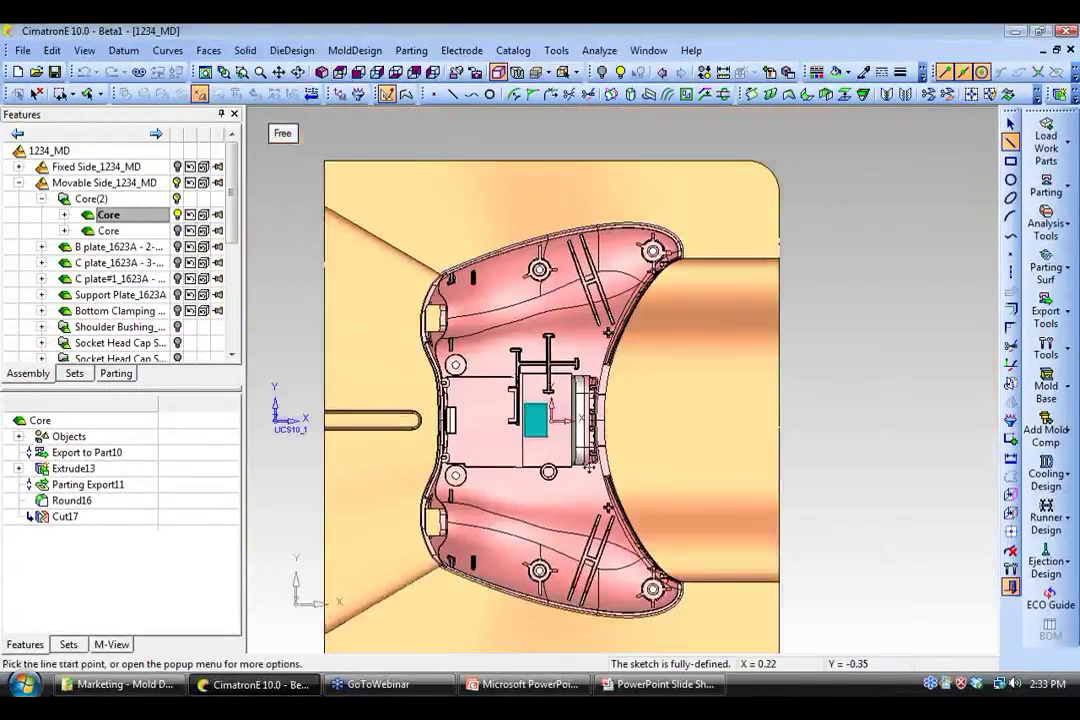
scroll(622, 380, "up", 5)
left_click(1011, 161)
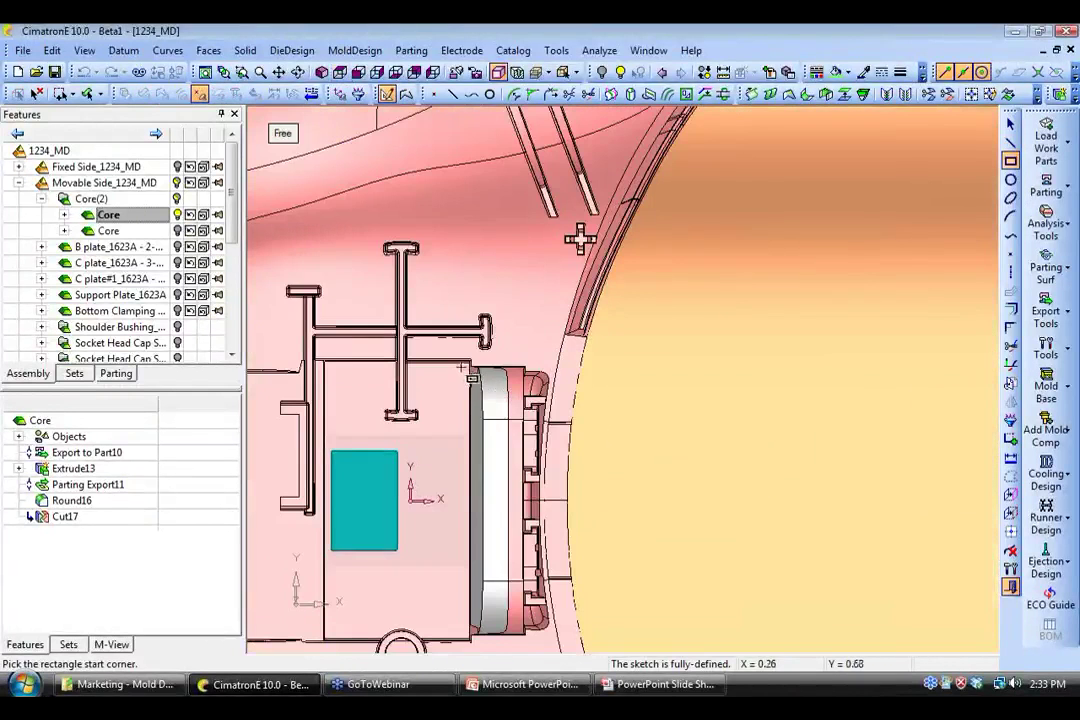
left_click(466, 366)
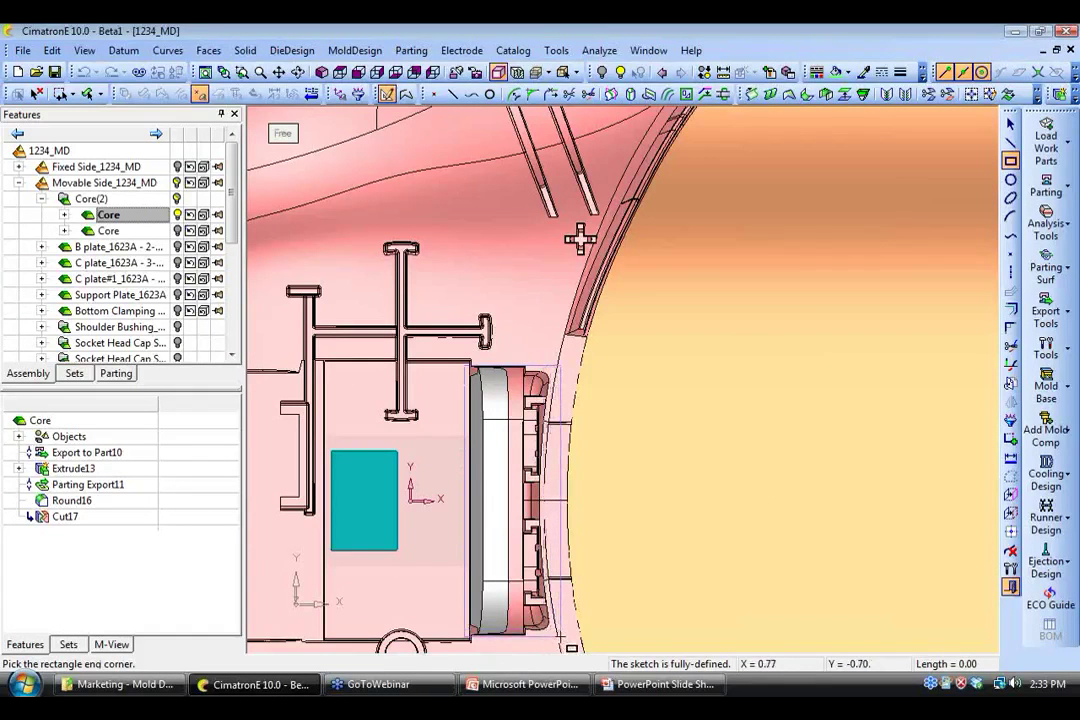
left_click(561, 636)
right_click(658, 455)
left_click(670, 443)
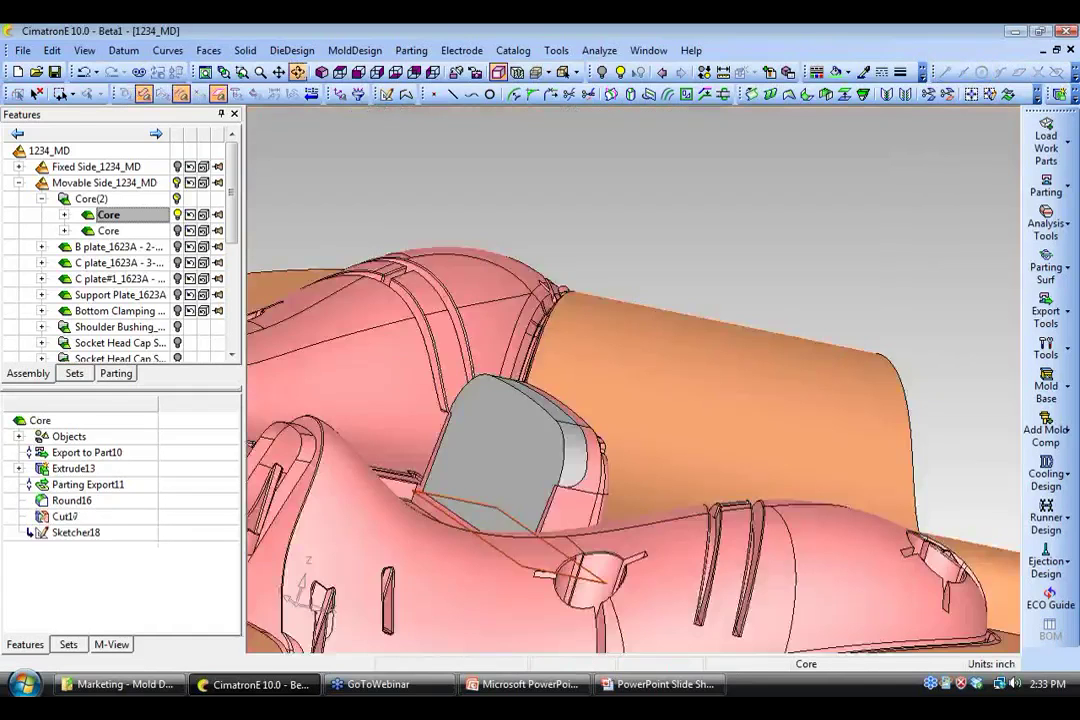
- Stitch the core's faces using Stitch only with a maximum gap of 0.001
left_click_drag(640, 440, 632, 552, "ctrl")
middle_click_drag(632, 552, 791, 432, "ctrl")
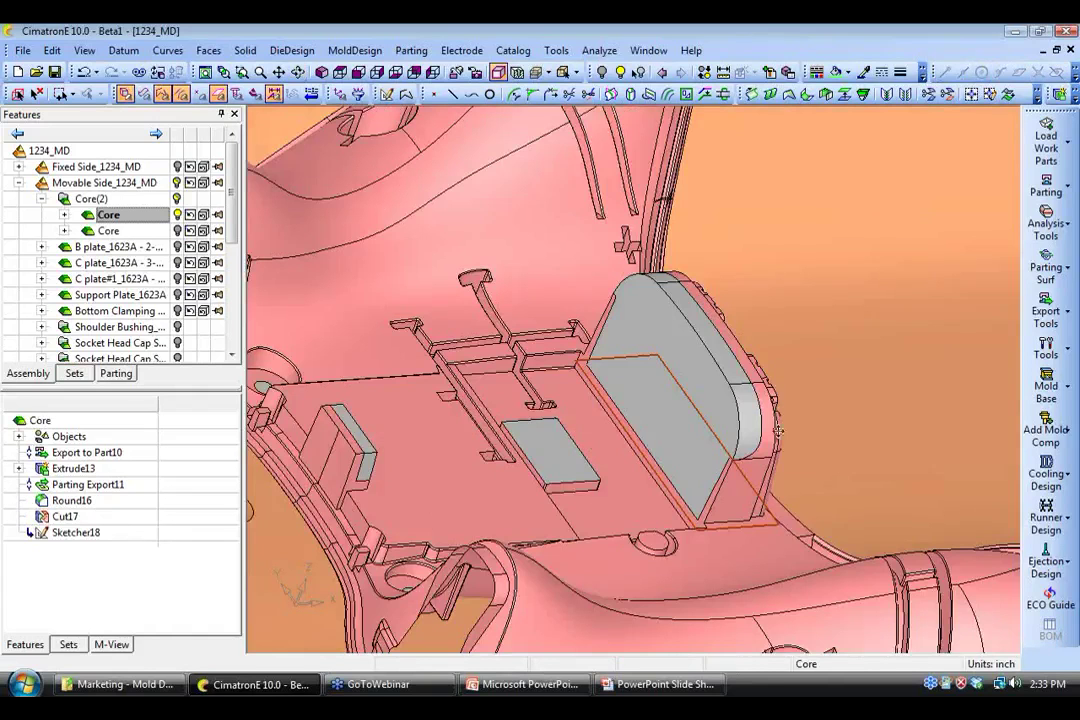
right_click_drag(530, 235, 416, 332, "ctrl")
middle_click_drag(416, 332, 447, 297, "ctrl")
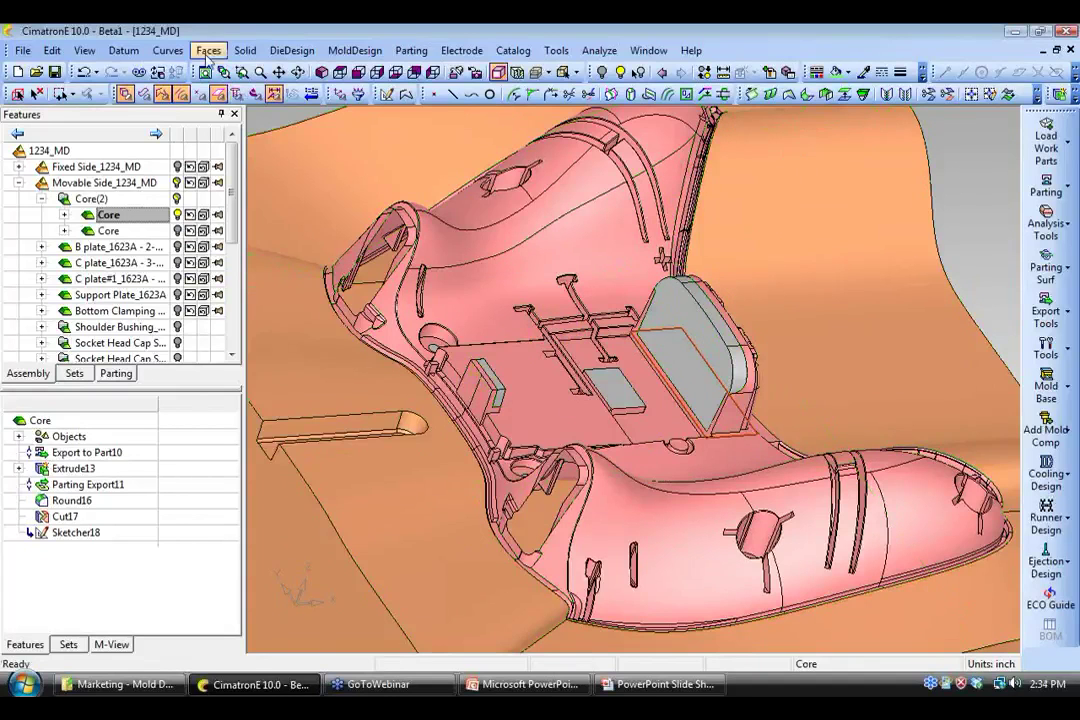
left_click(207, 52)
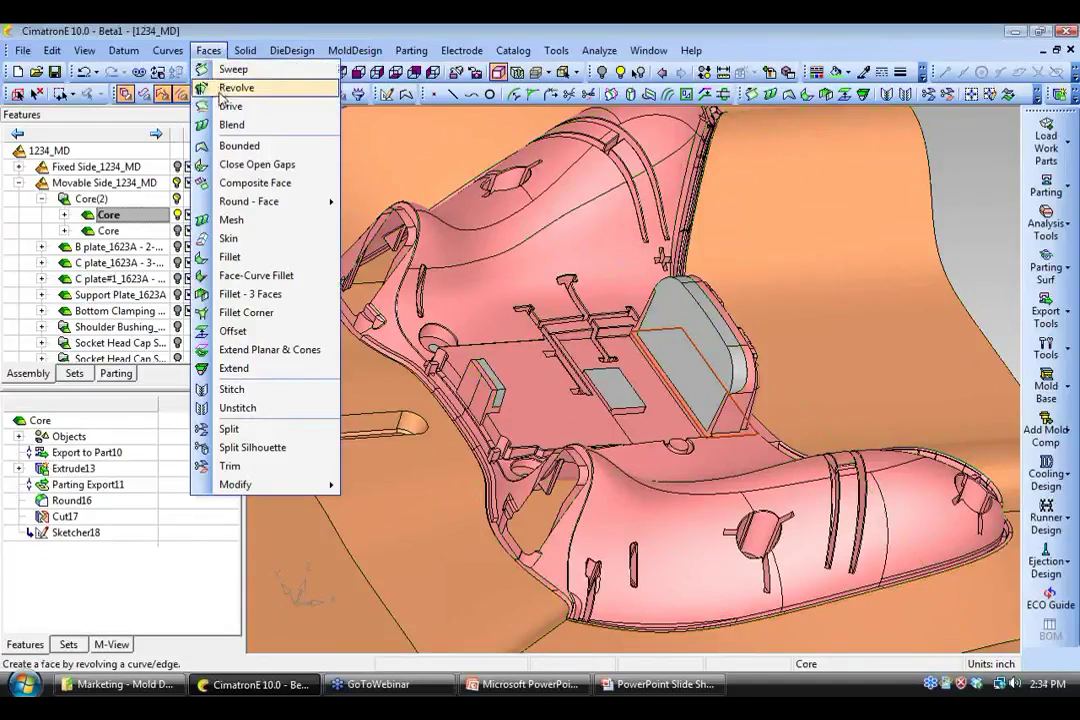
left_click(235, 390)
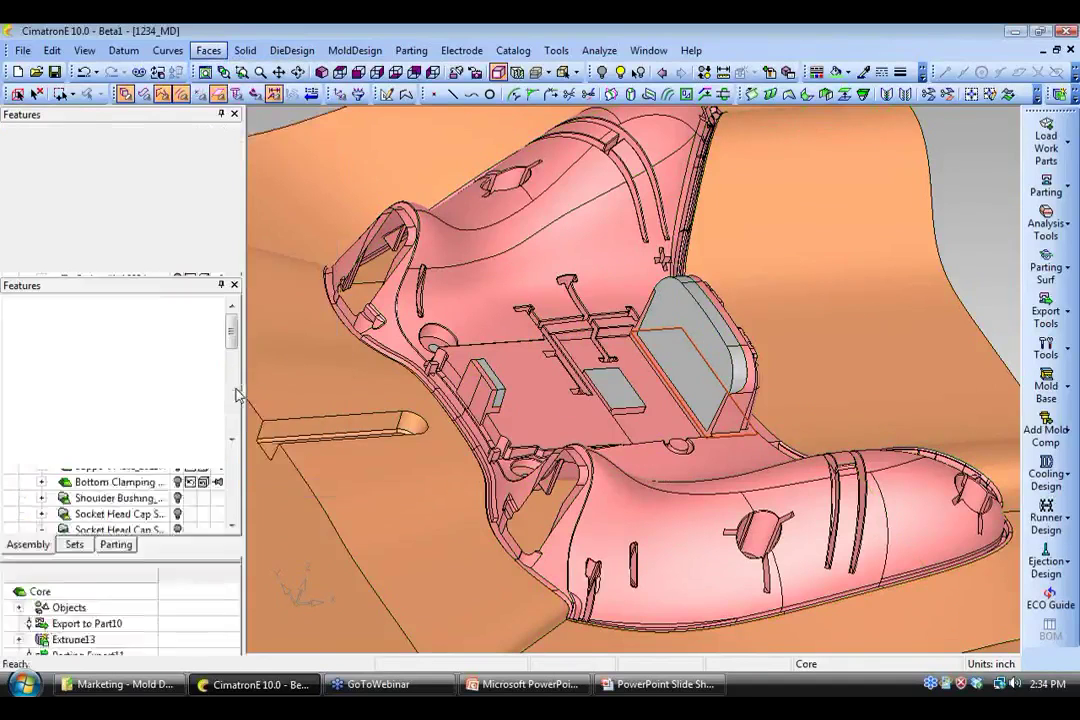
left_click(880, 327)
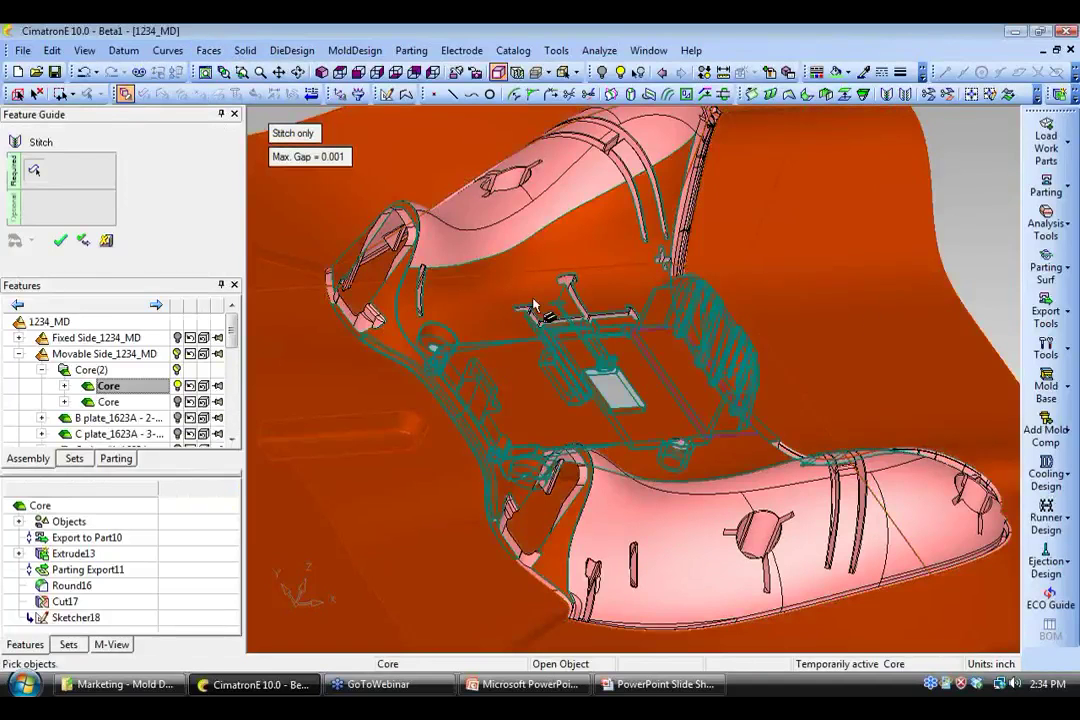
left_click(60, 243)
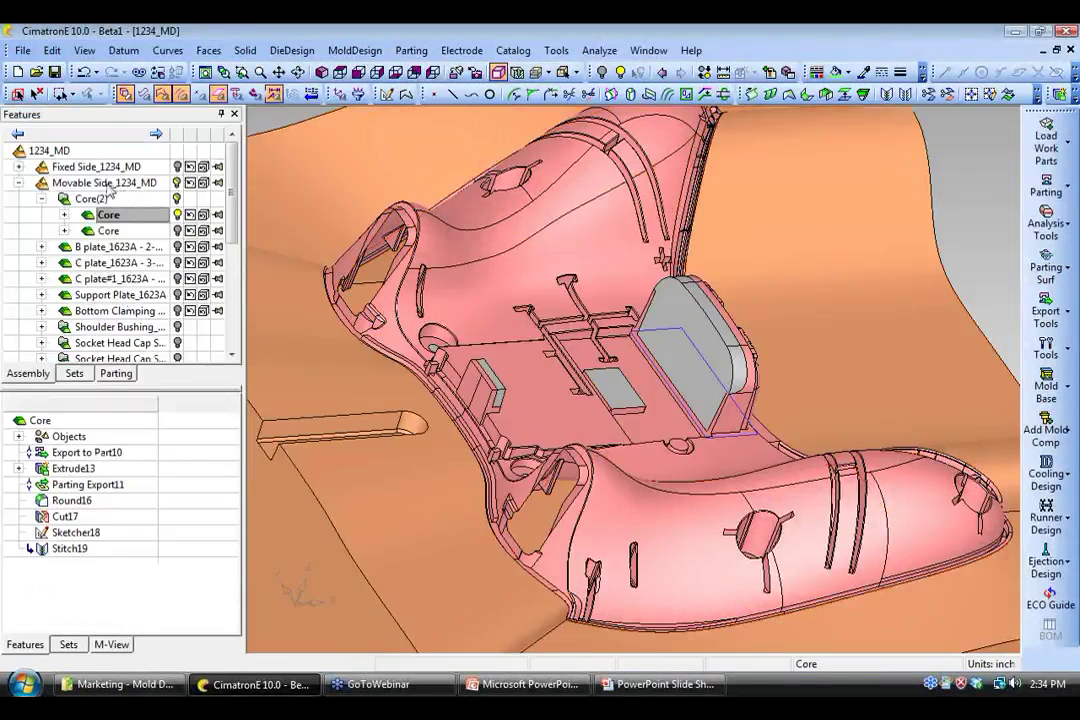
- Activate the Movable Side assembly and extract an insert from the core by the rectangular contour, on both sides with a delta of 1.0 each
right_click(109, 187)
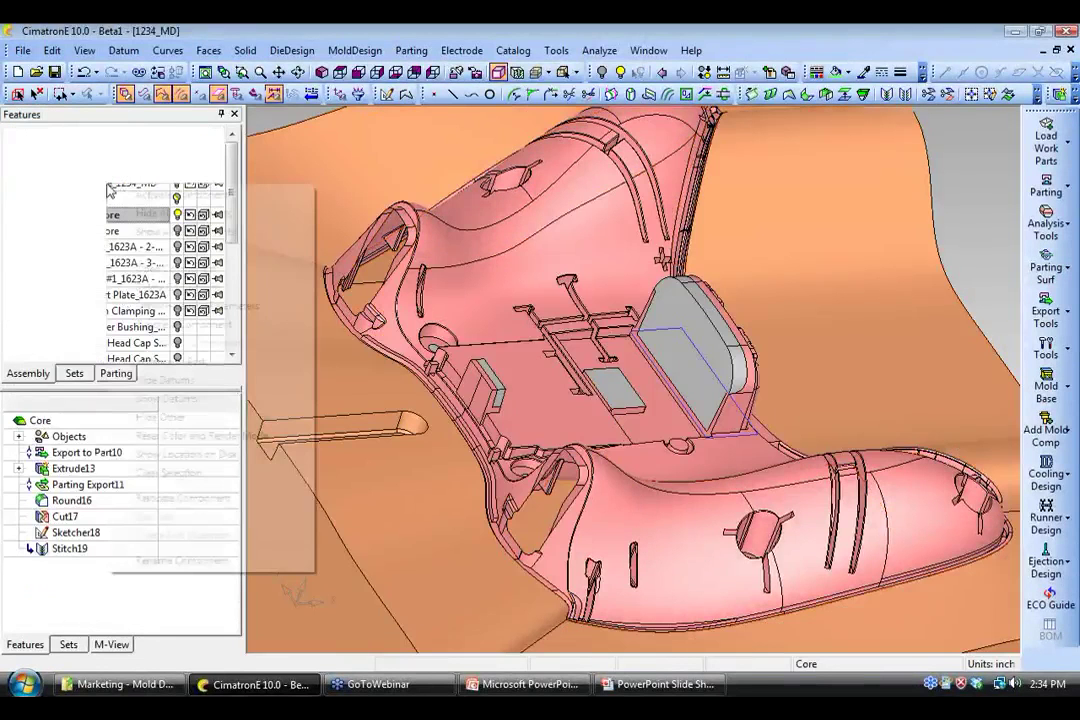
left_click(140, 197)
left_click(291, 50)
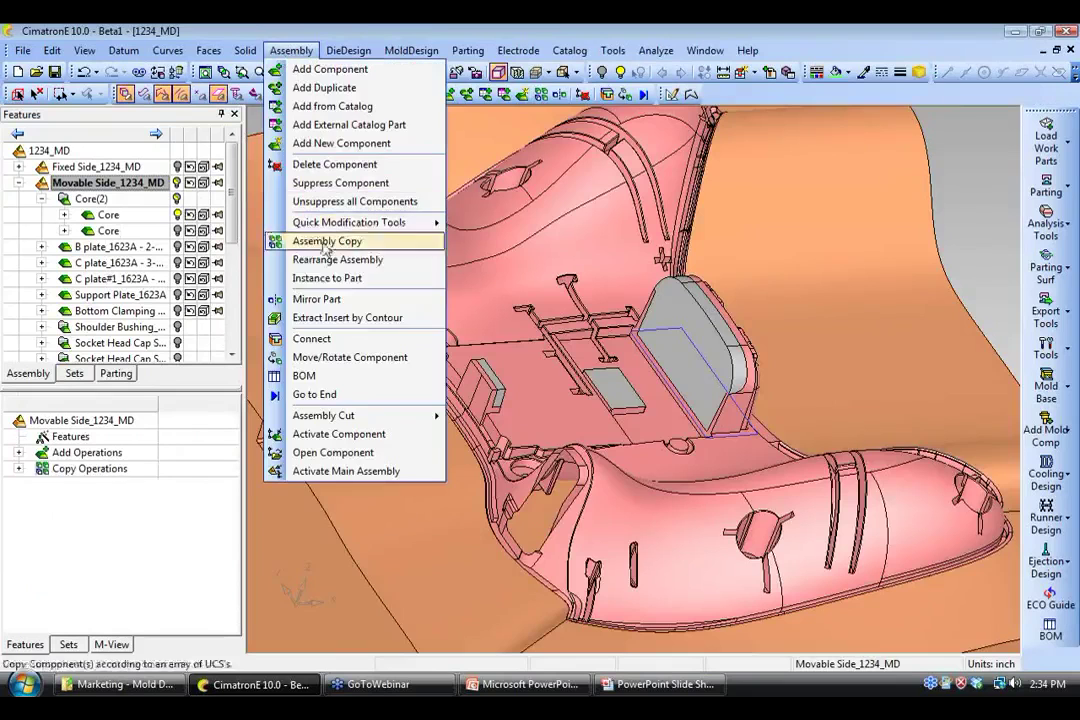
left_click(328, 320)
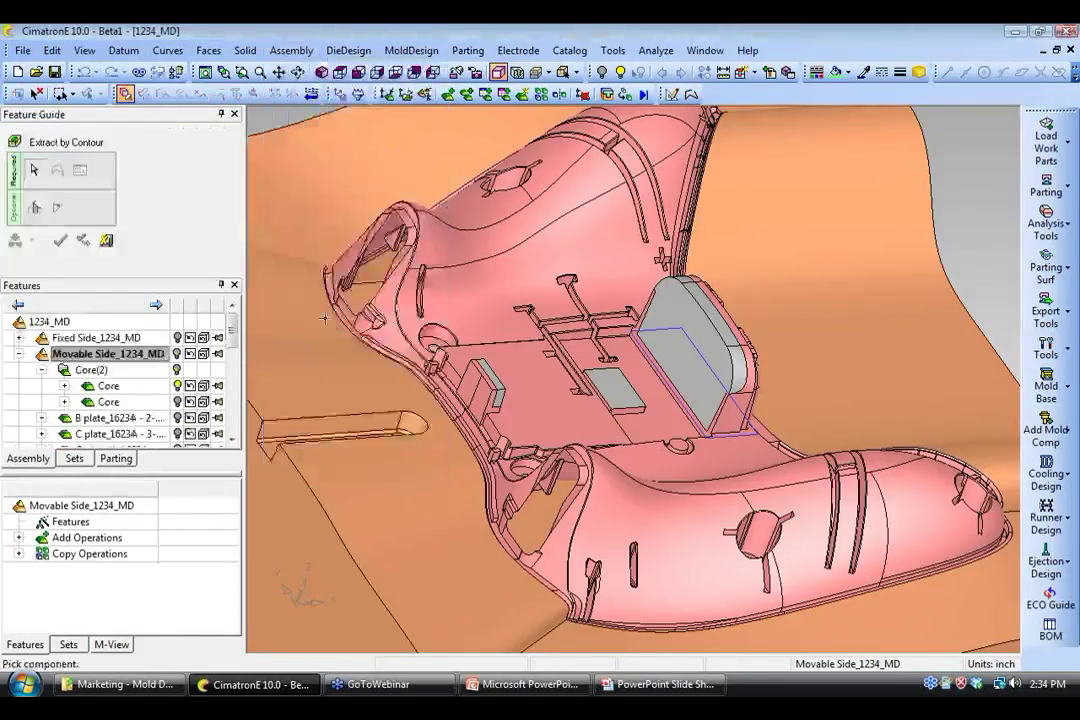
left_click(677, 380)
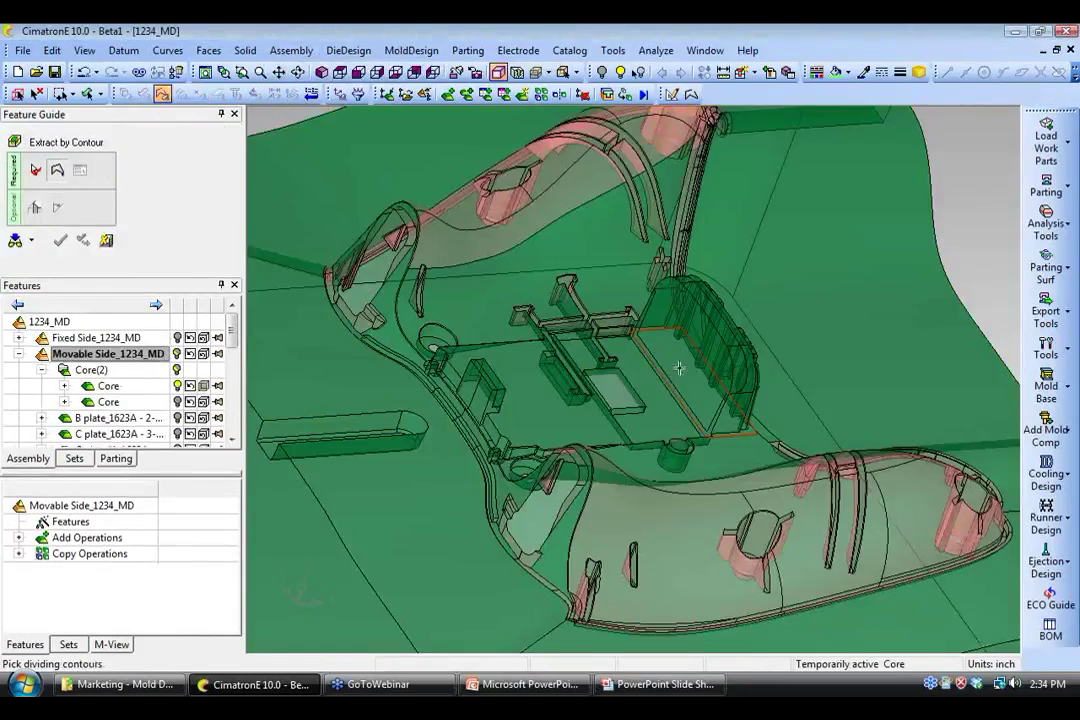
middle_click(447, 491)
left_click(113, 354)
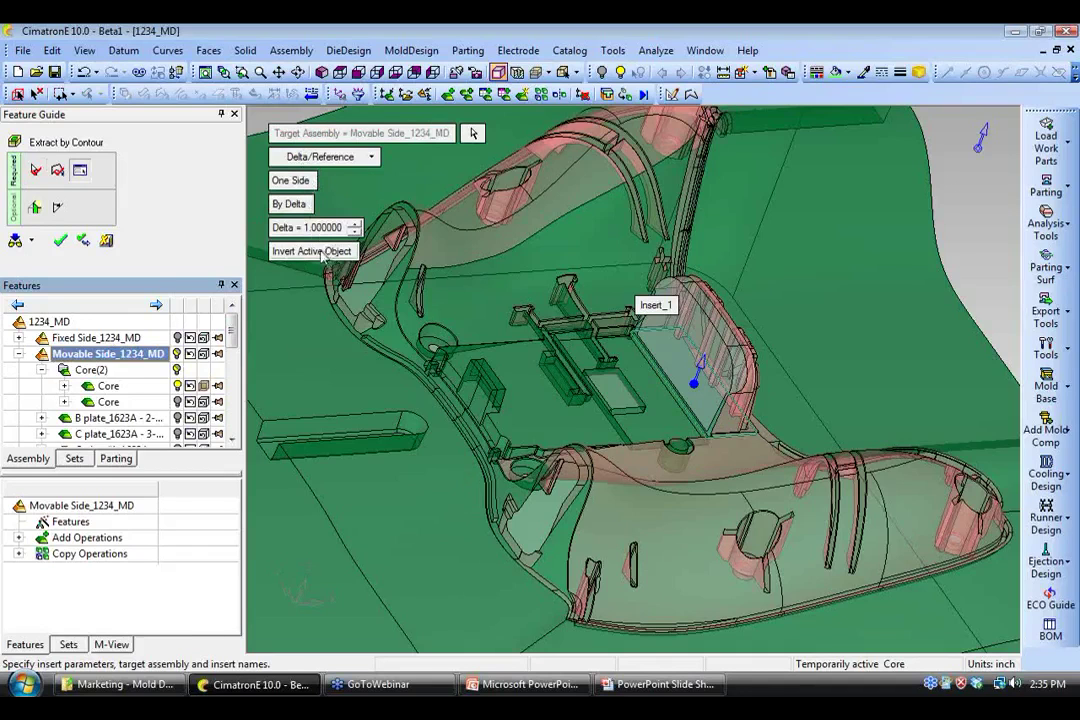
left_click(290, 185)
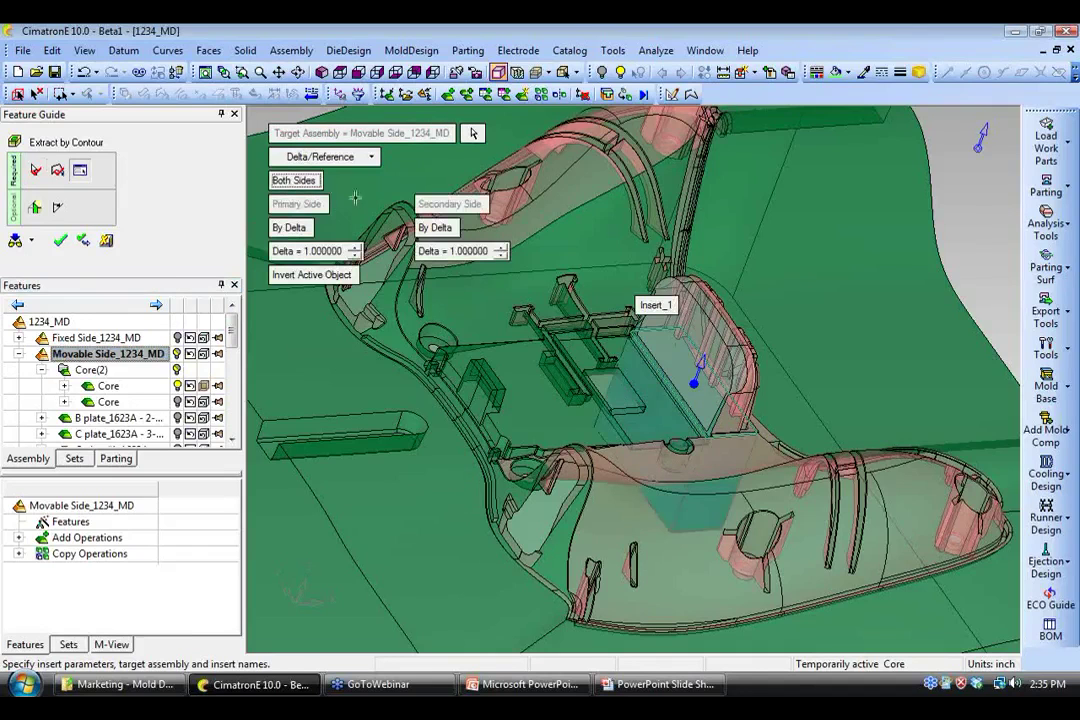
left_click(60, 240)
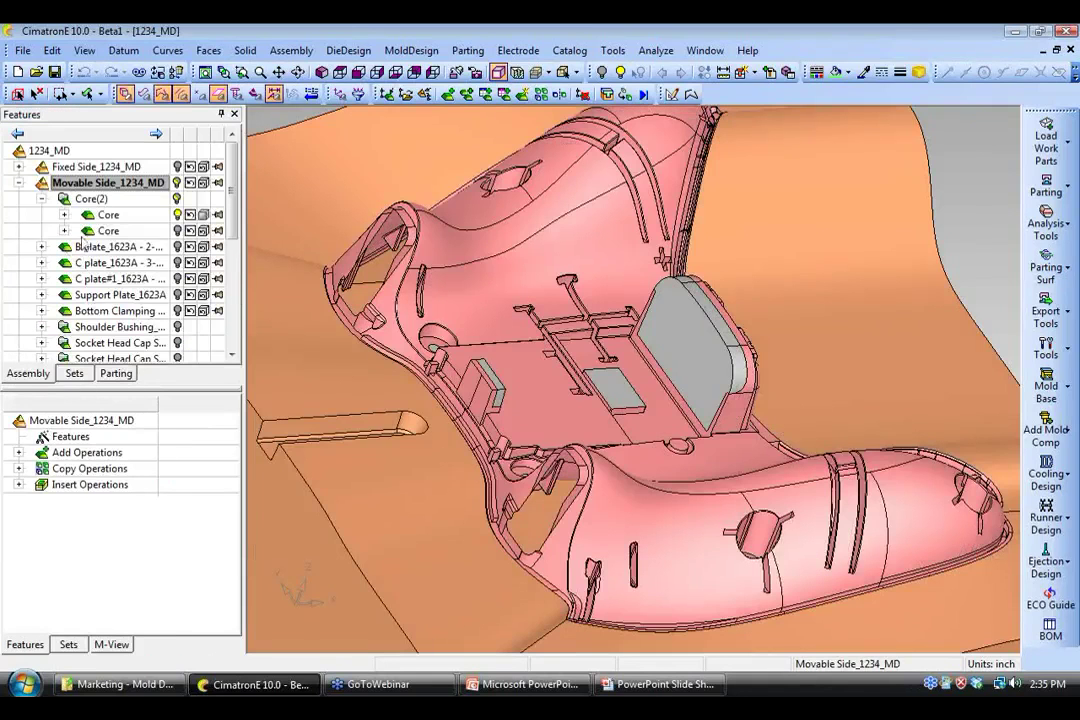
- Color the Insert_1 component purple
scroll(200, 220, "down", 4)
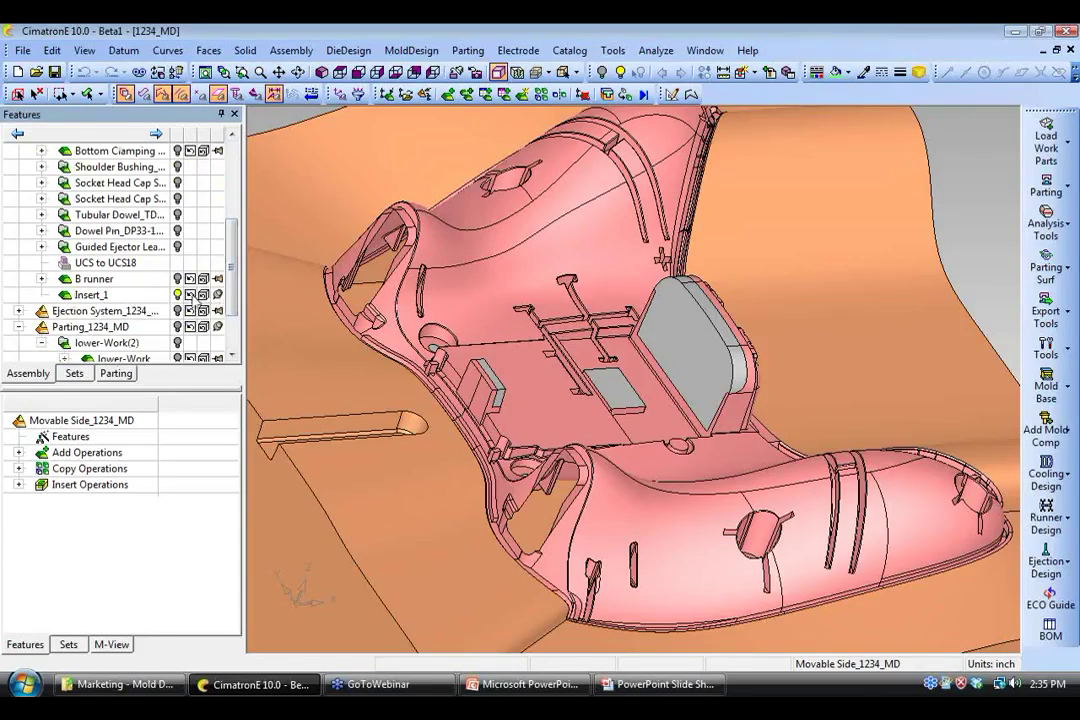
left_click(191, 295)
left_click(213, 332)
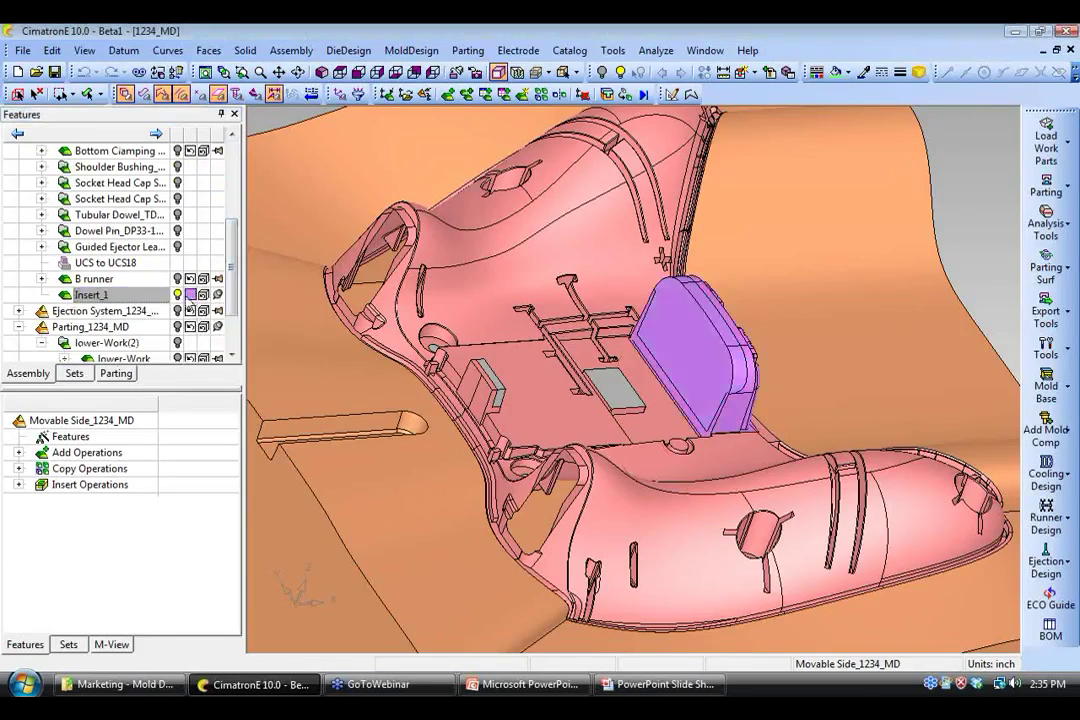
- Examine the core pocket with Insert_1 hidden, and show the insert again to inspect its fit from several angles
left_click(179, 293)
left_click_drag(338, 305, 482, 345, "ctrl")
right_click_drag(482, 345, 440, 385, "ctrl")
left_click(178, 295)
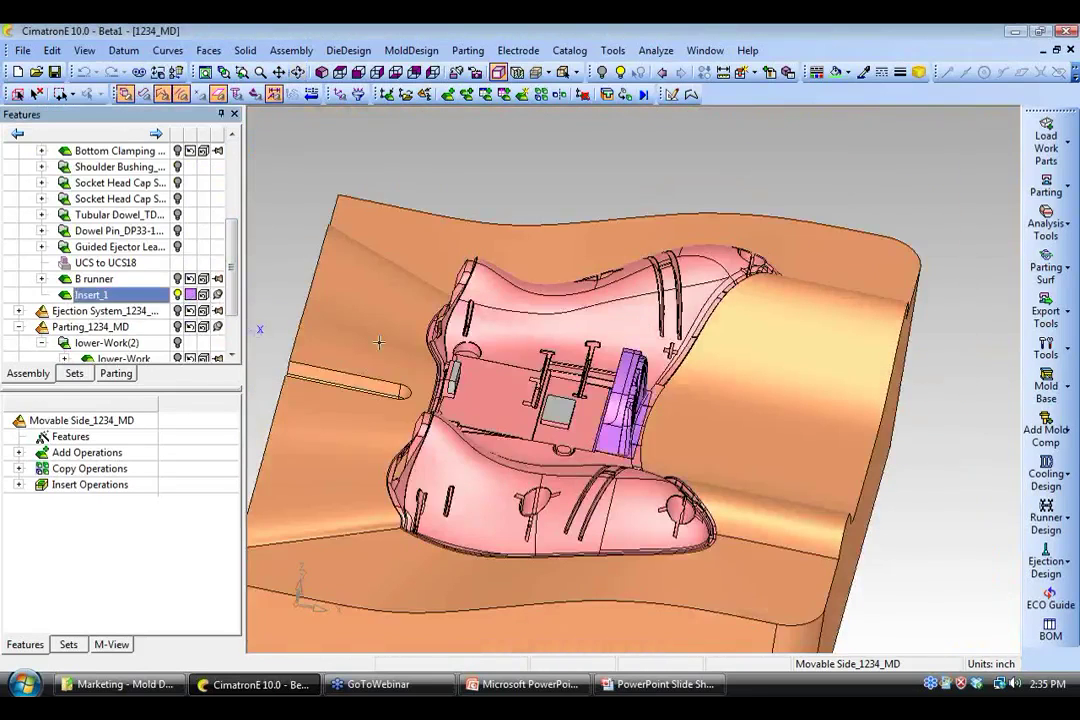
left_click_drag(480, 450, 590, 385, "ctrl")
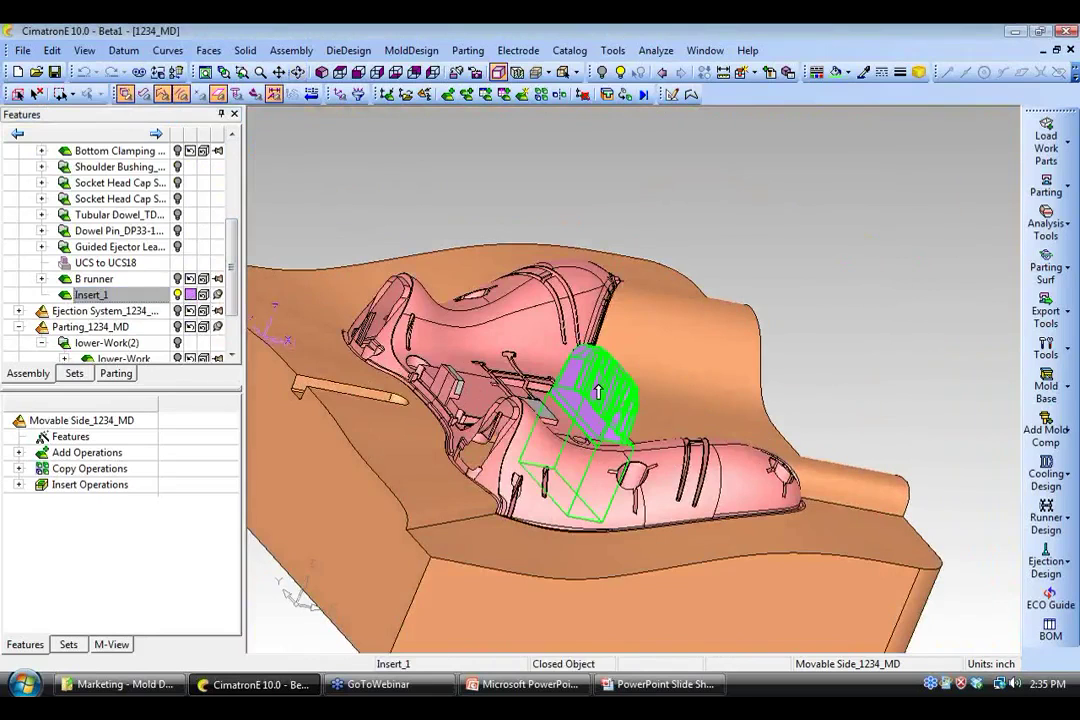
left_click_drag(603, 398, 578, 486, "ctrl")
right_click_drag(745, 410, 793, 363, "ctrl")
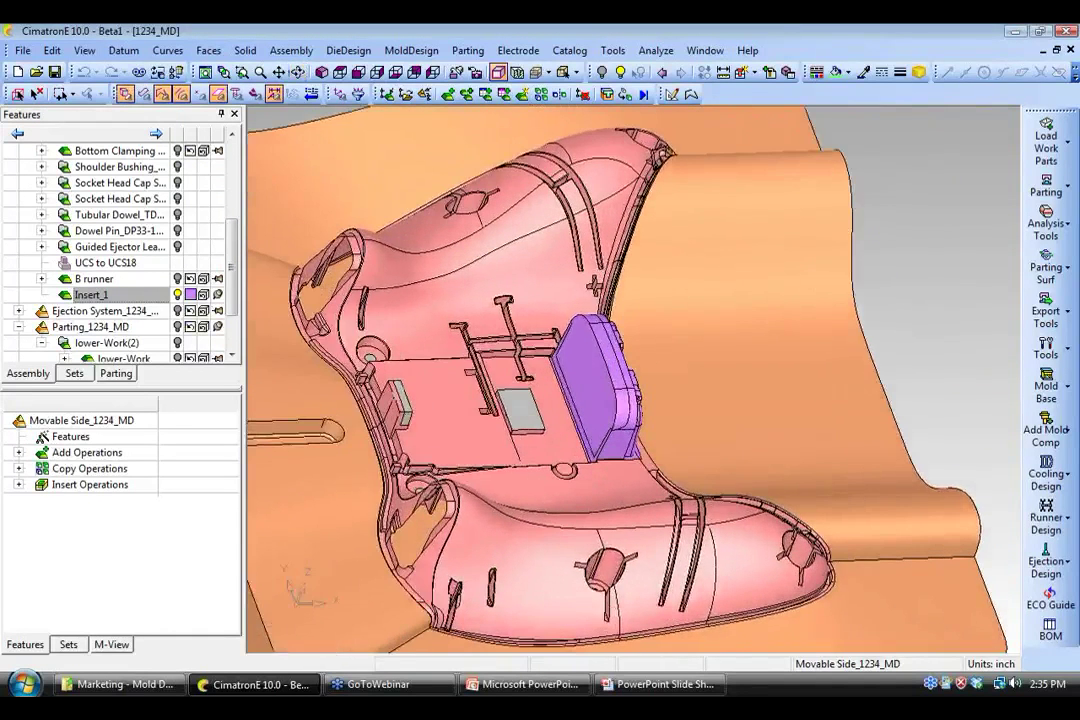
middle_click_drag(793, 363, 881, 303, "ctrl")
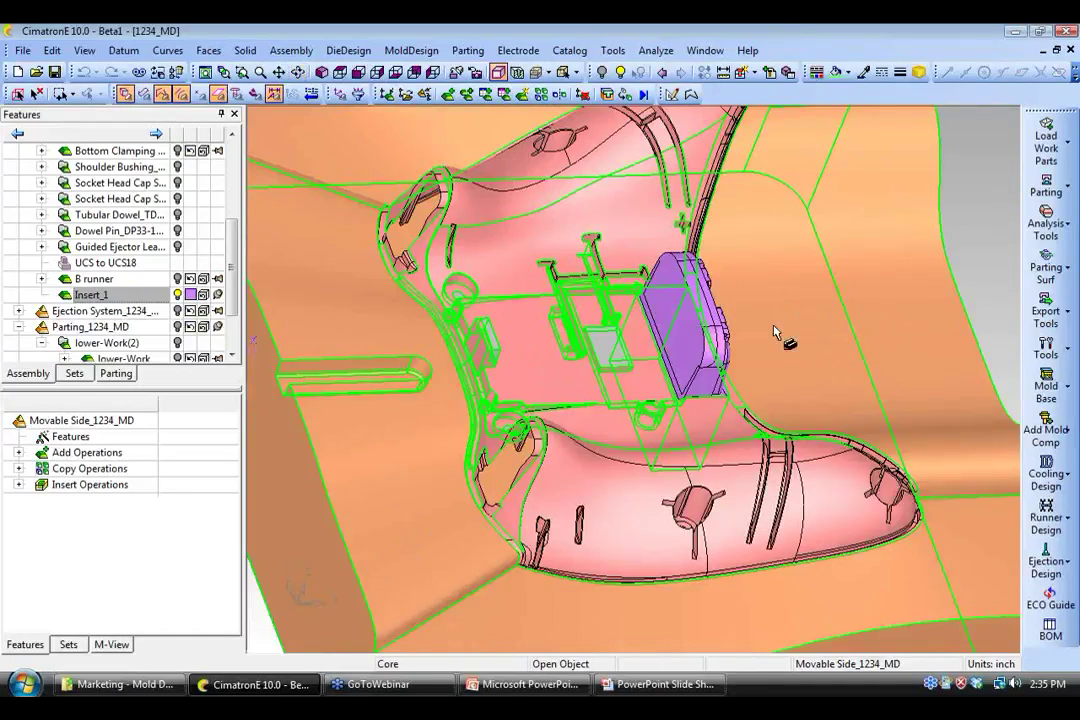
right_click_drag(775, 332, 968, 310, "ctrl")
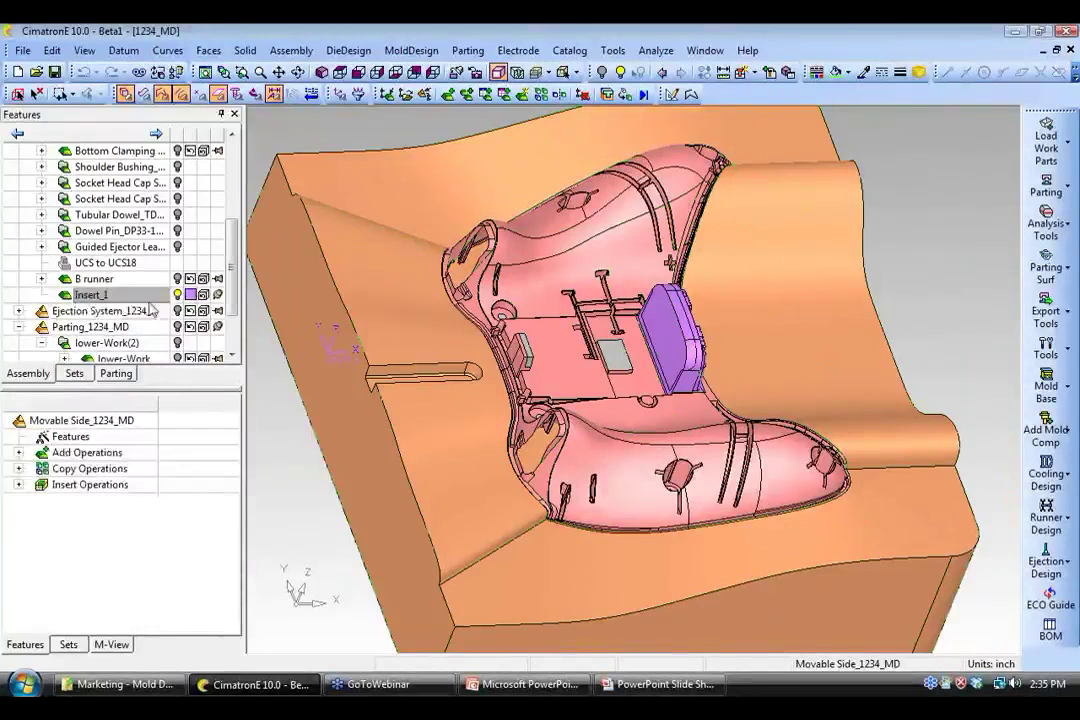
- Activate the Ejection System assembly and show all of its components around the core
left_click(108, 311)
scroll(196, 250, "down", 2)
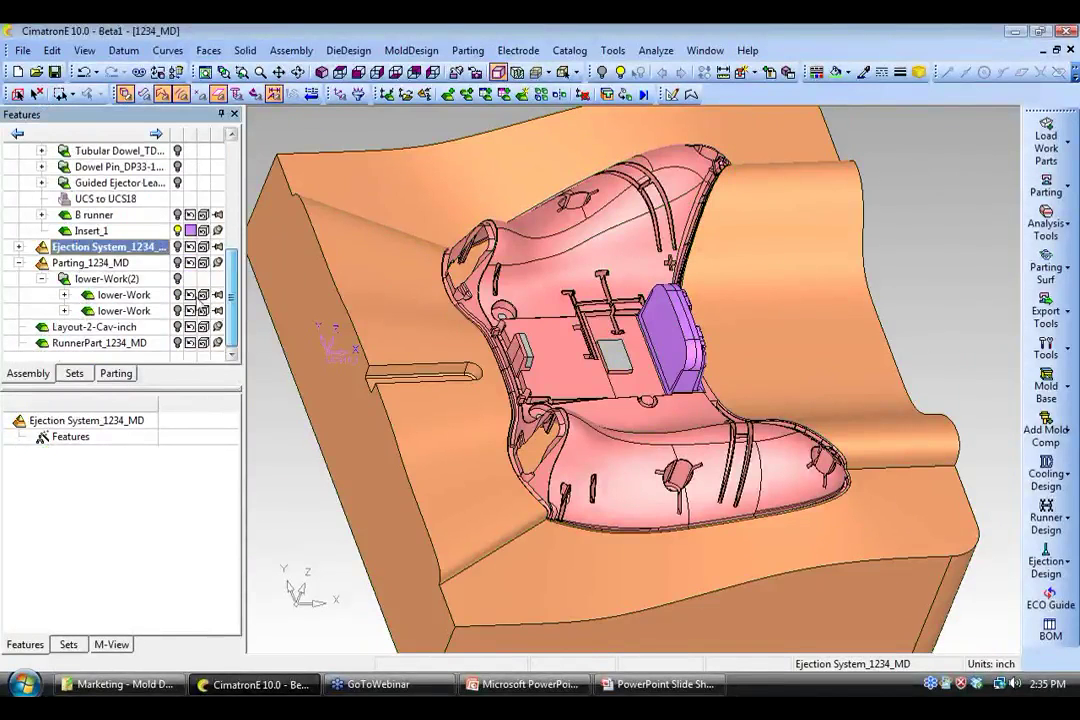
left_click(178, 247)
scroll(340, 335, "down", 3)
left_click_drag(359, 383, 429, 417, "ctrl")
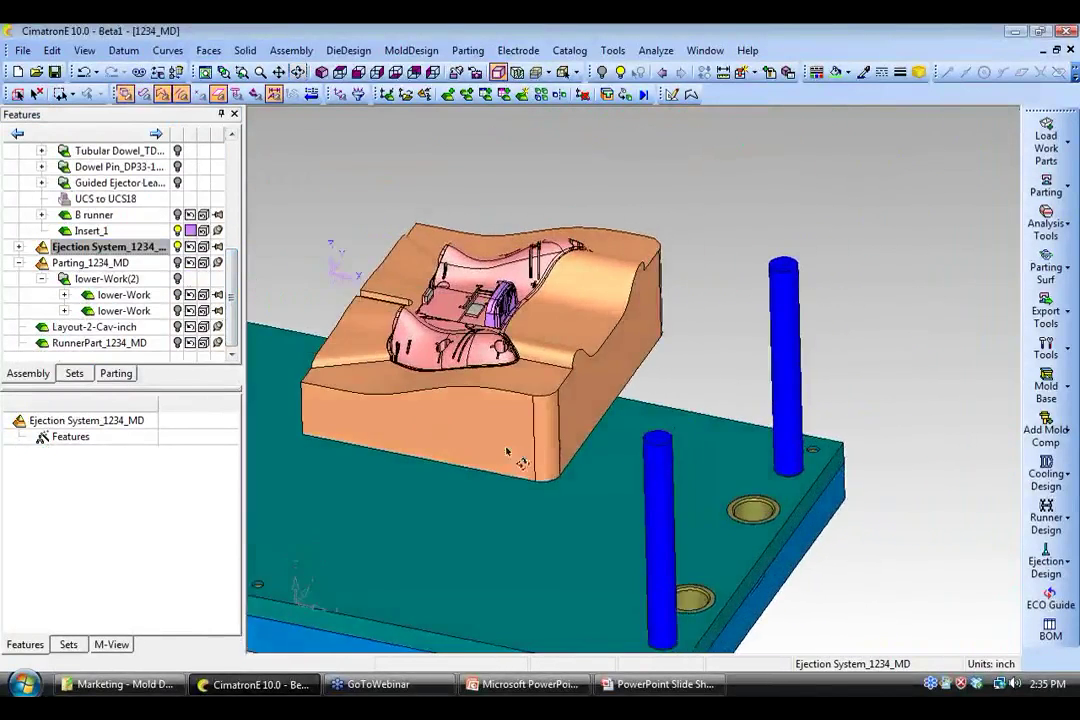
middle_click_drag(517, 440, 655, 415, "ctrl")
- Choose the UniLifter from the Lifter Units of the DME Inch catalog's Slide Devices as the mold part to add
left_click(1063, 436)
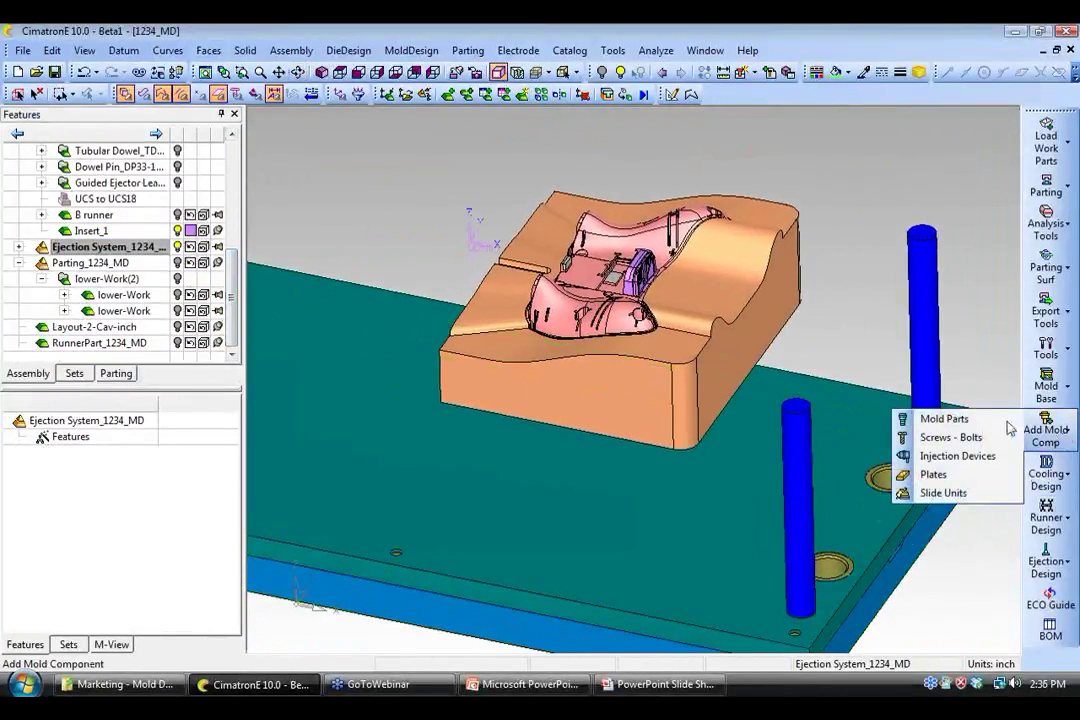
left_click(926, 421)
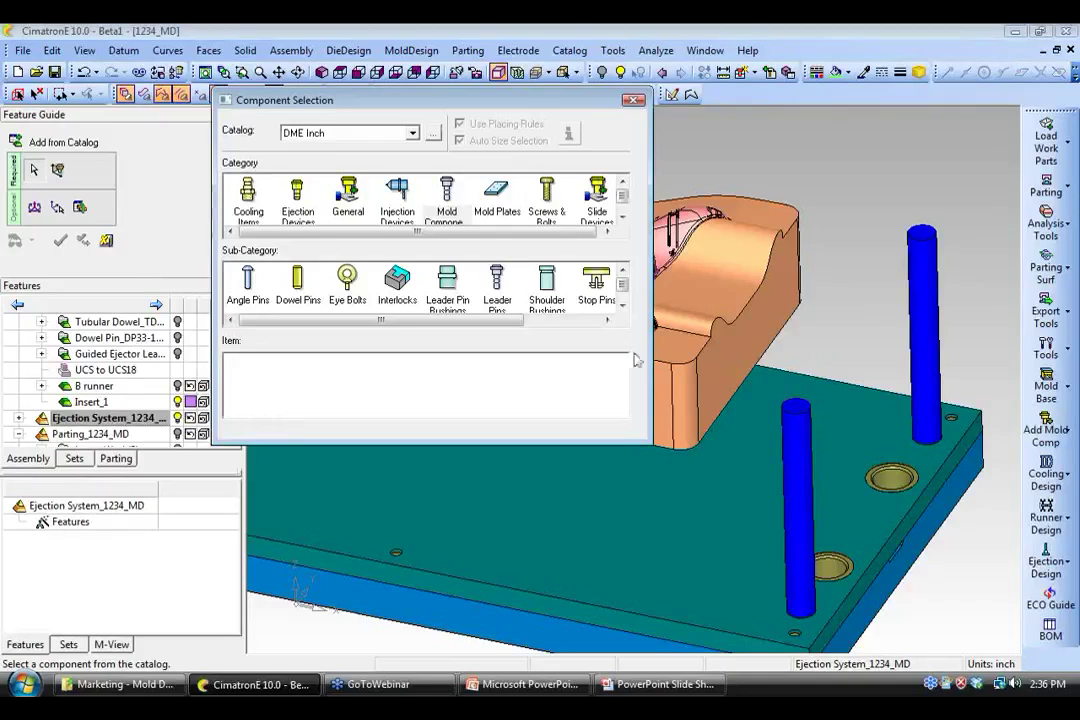
left_click_drag(275, 103, 349, 122)
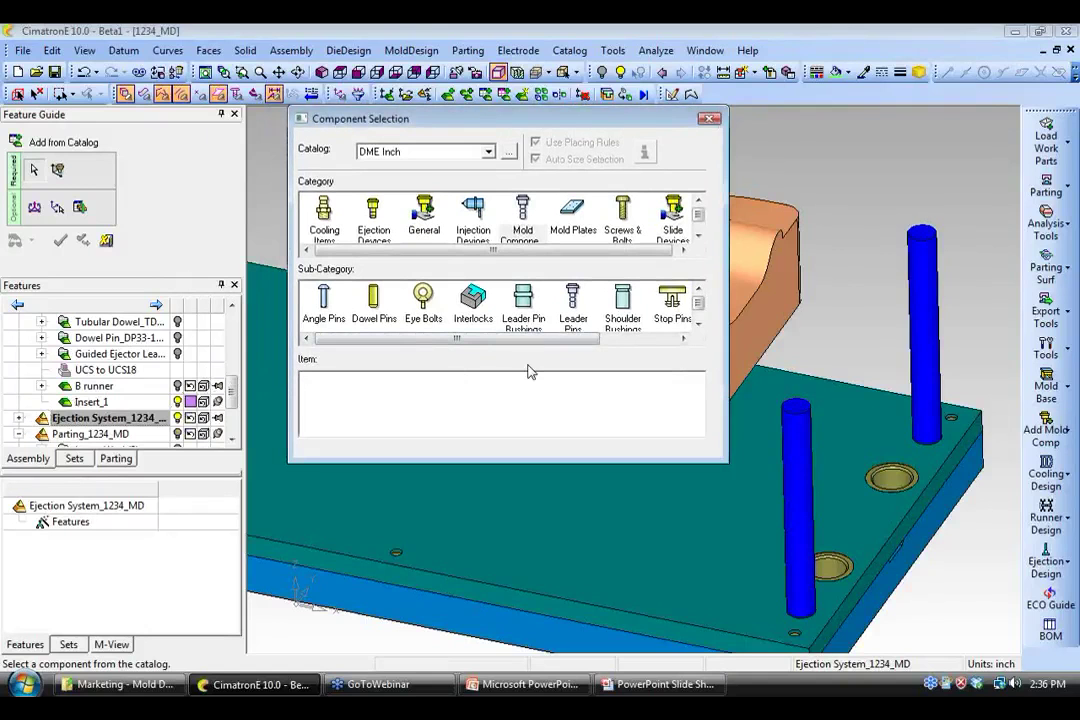
left_click(571, 215)
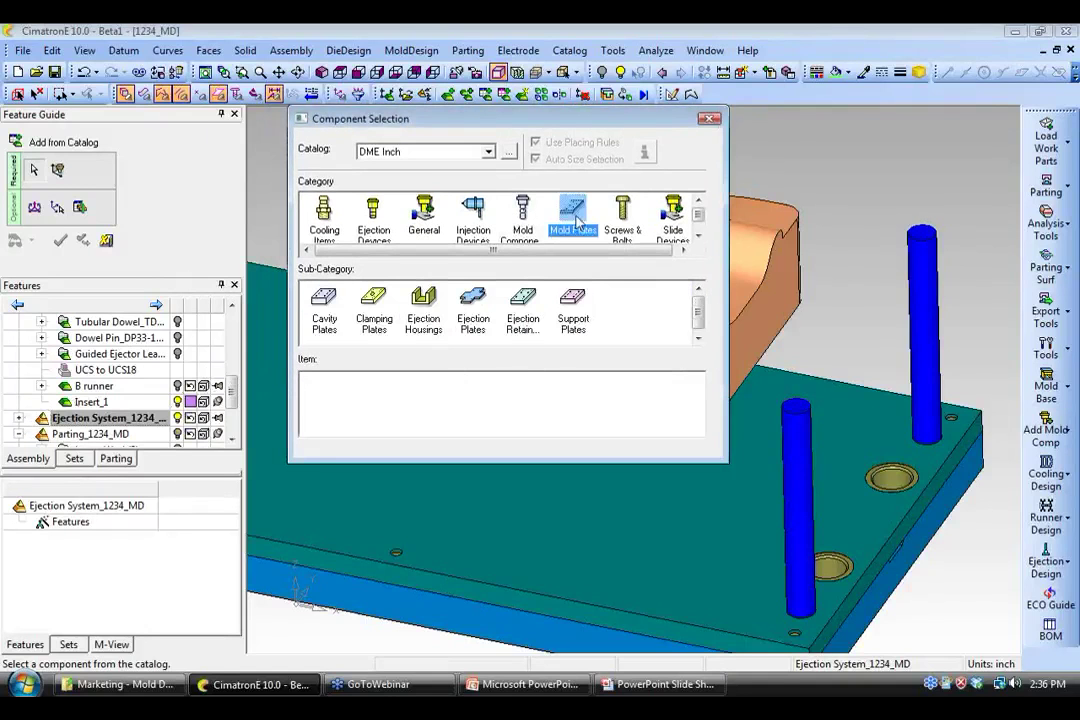
left_click(674, 223)
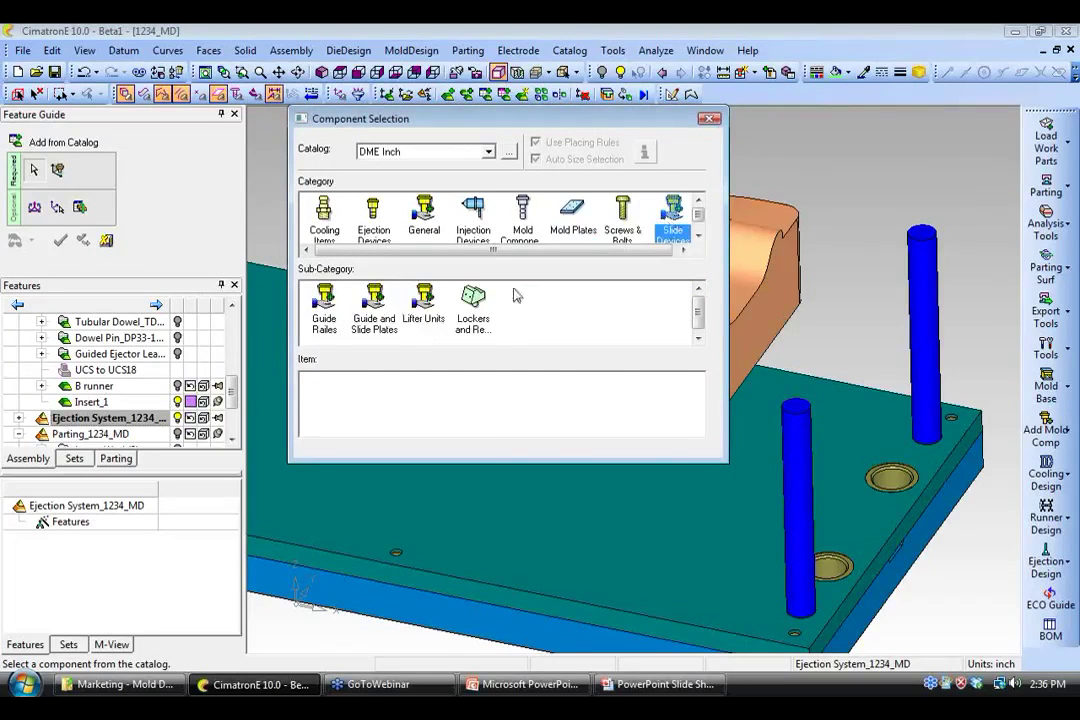
left_click(425, 305)
left_click(324, 390)
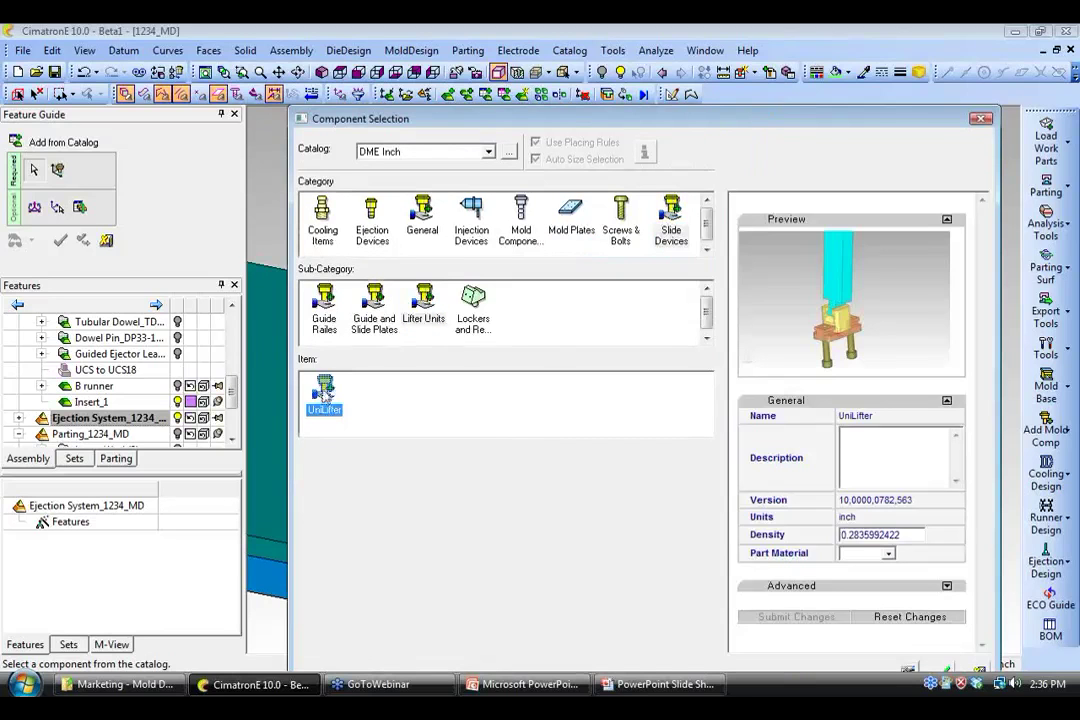
left_click_drag(815, 123, 814, 68)
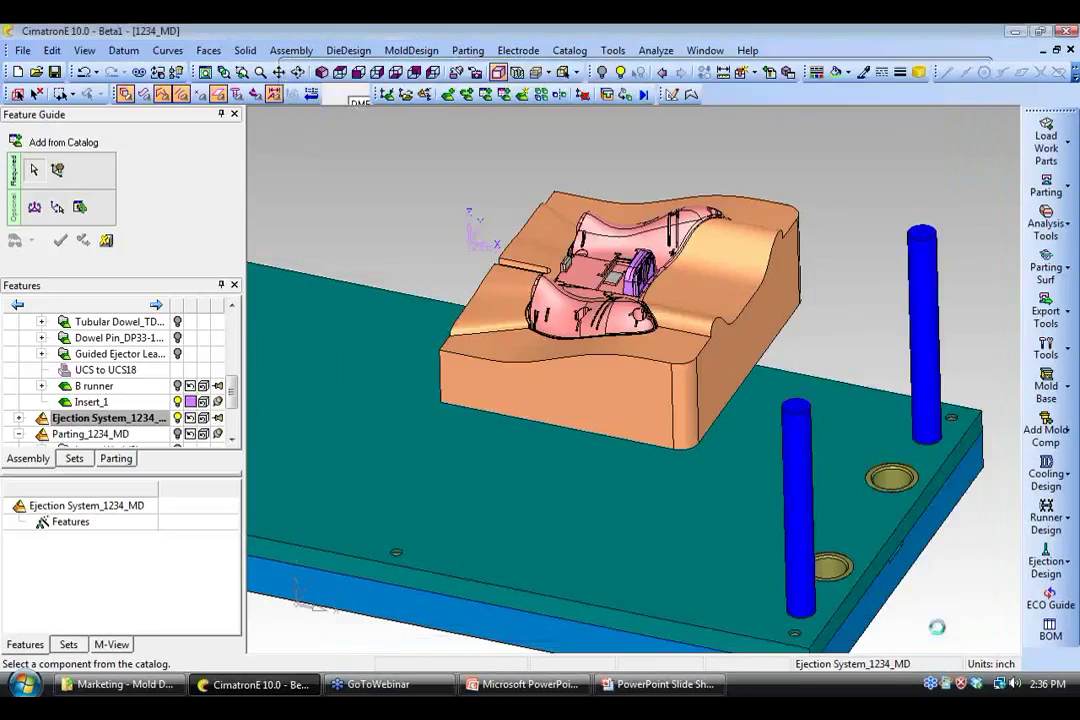
- Hide the Ejector Retainer Plate and pick the upper face of Ejector Plate_1623A as the lifter's placement face
left_click(533, 498)
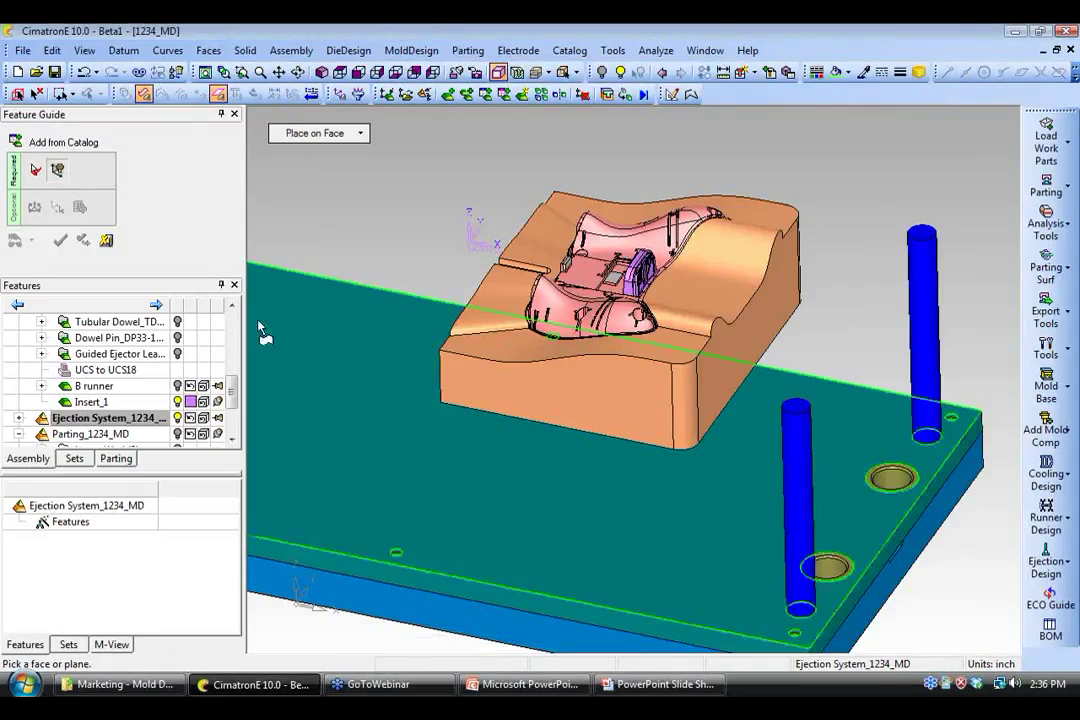
left_click_drag(231, 390, 225, 420)
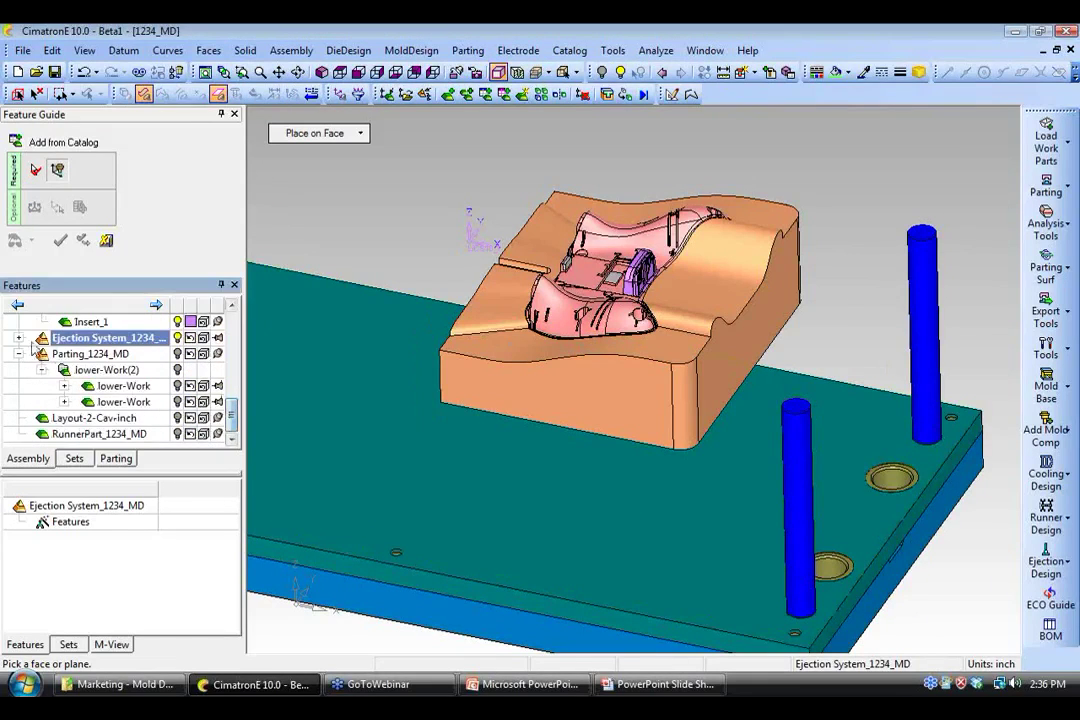
left_click(19, 338)
left_click(179, 338)
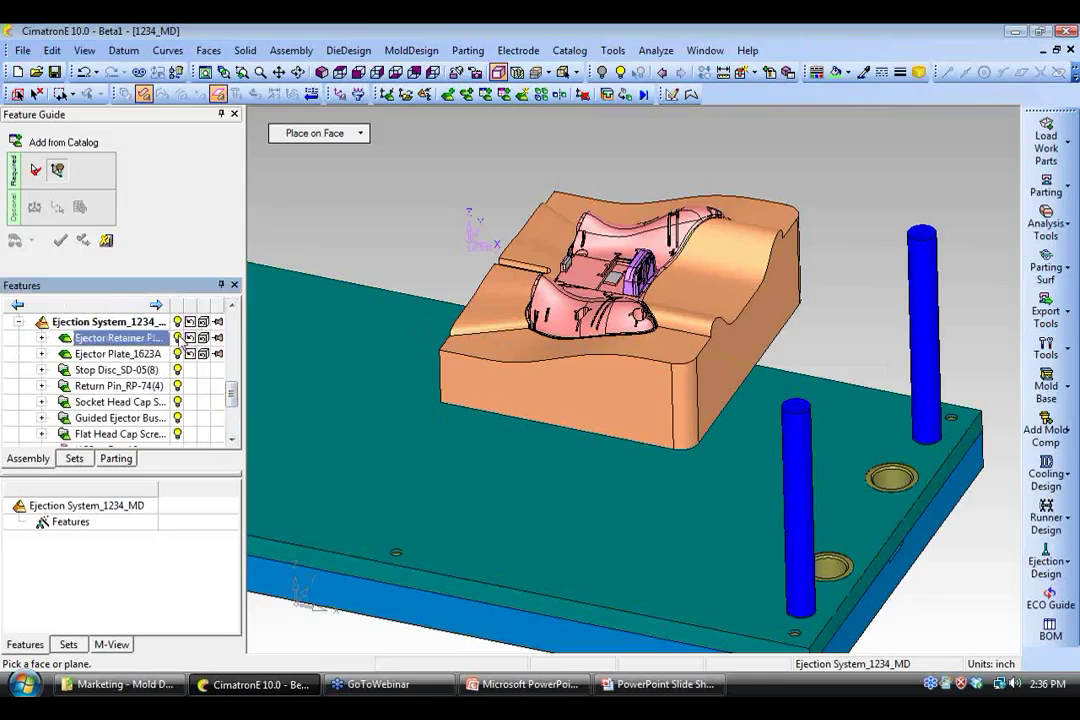
left_click(551, 467)
middle_click_drag(560, 470, 685, 556)
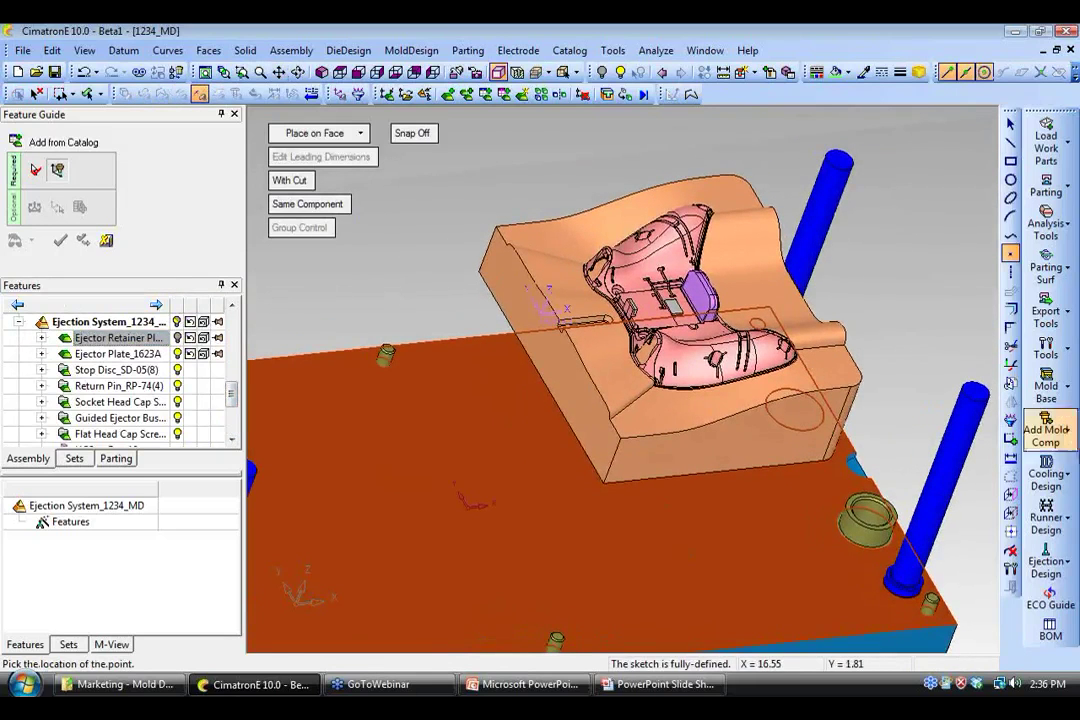
- Add a reference point from the core's rib detail and place the lifter on the ejector plate at about X 2.85, Y 0.20
left_click(1013, 516)
middle_click_drag(627, 447, 640, 521, "ctrl")
right_click_drag(640, 521, 782, 368, "ctrl")
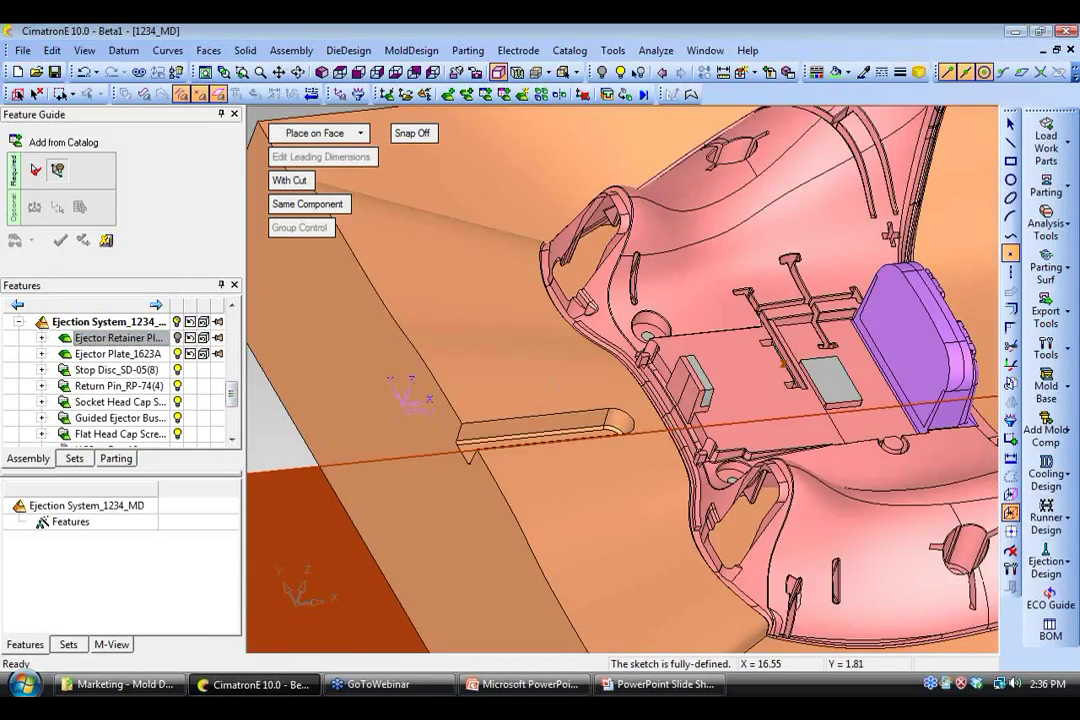
right_click_drag(557, 386, 552, 605, "ctrl")
middle_click_drag(552, 605, 546, 388, "ctrl")
left_click_drag(546, 388, 552, 392, "ctrl")
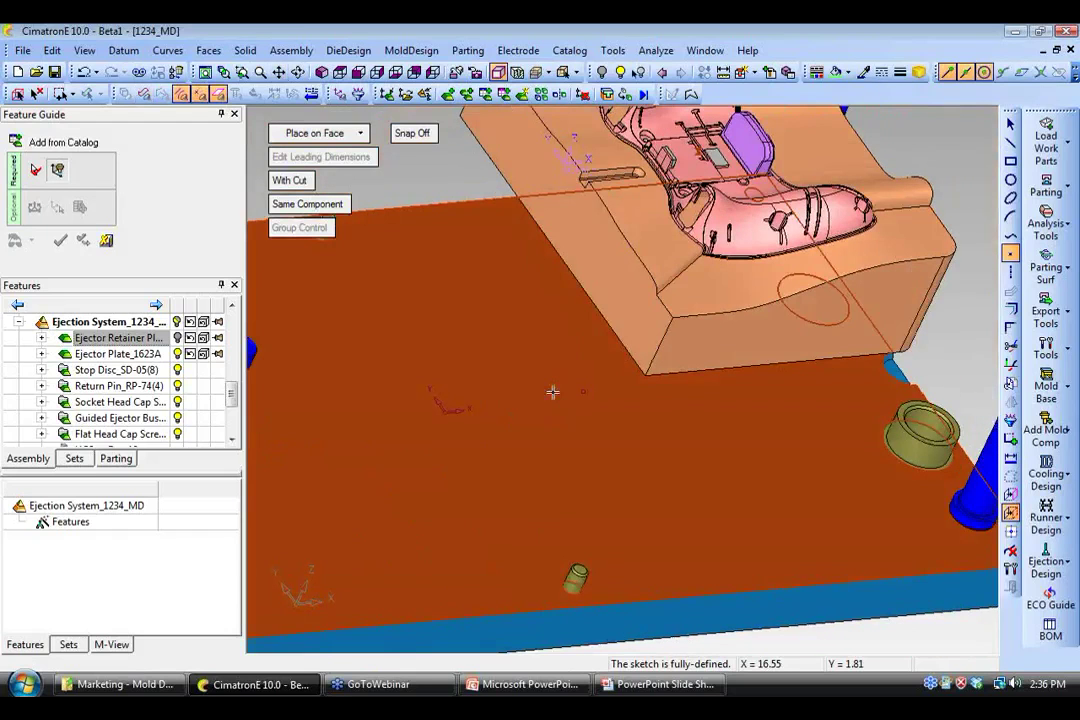
middle_click(562, 437)
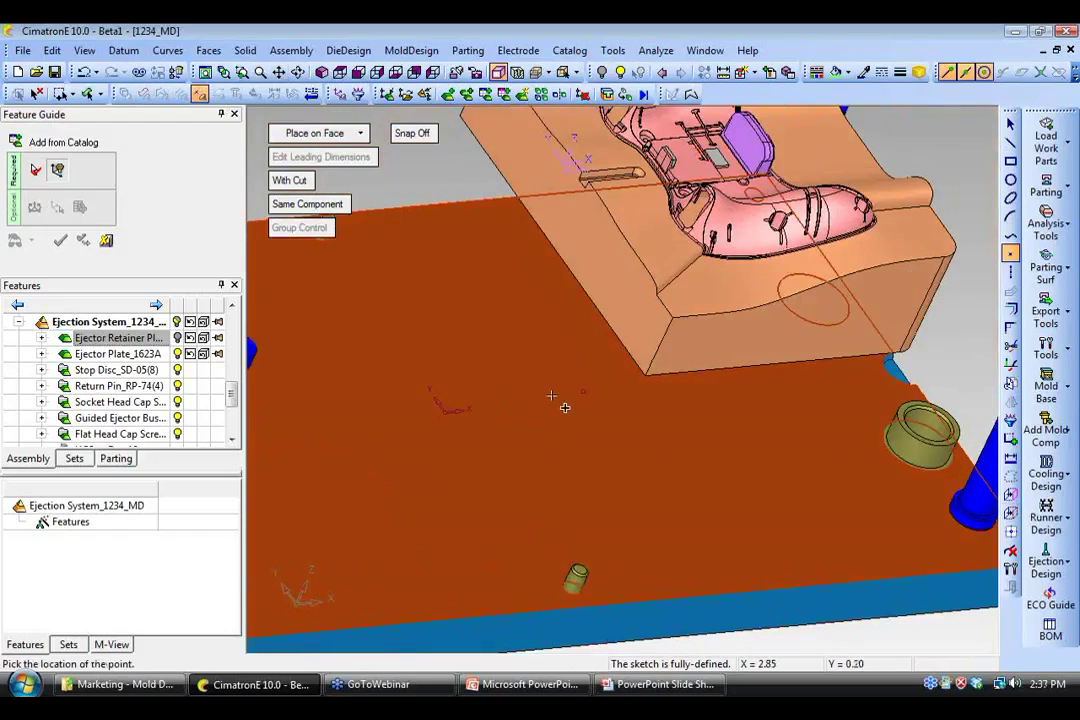
left_click(551, 393)
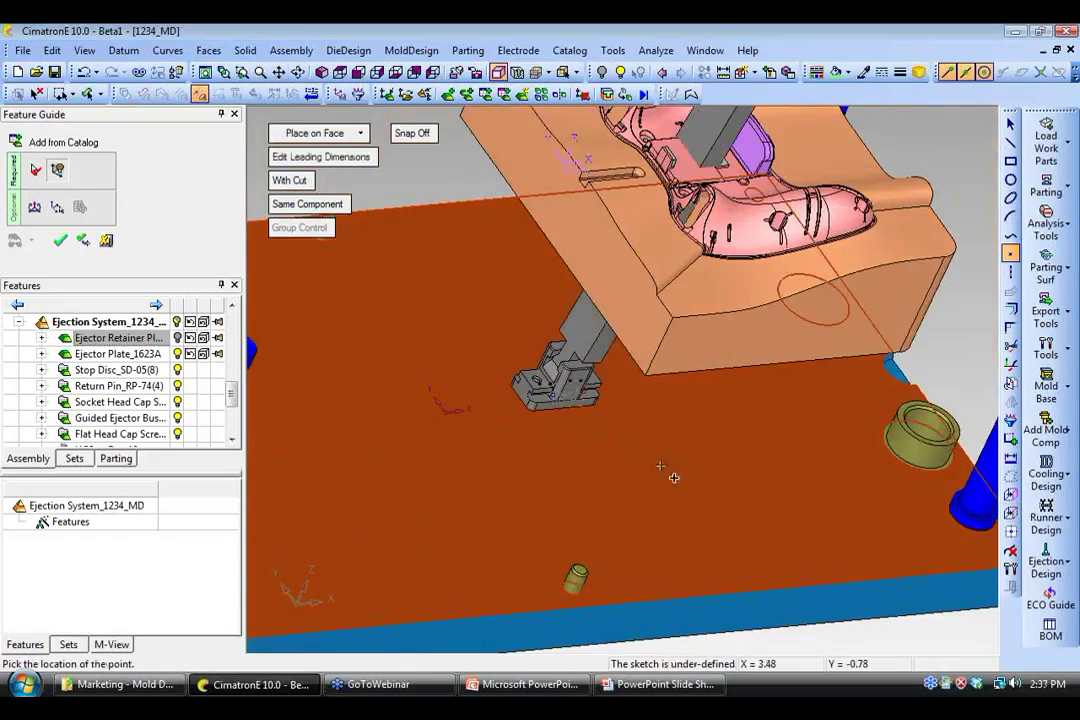
- Rotate the lifter 180 degrees about the Z axis
right_click_drag(600, 420, 663, 533, "ctrl")
left_click_drag(663, 533, 559, 473, "ctrl")
middle_click_drag(687, 492, 637, 511, "ctrl")
right_click_drag(637, 511, 620, 452, "ctrl")
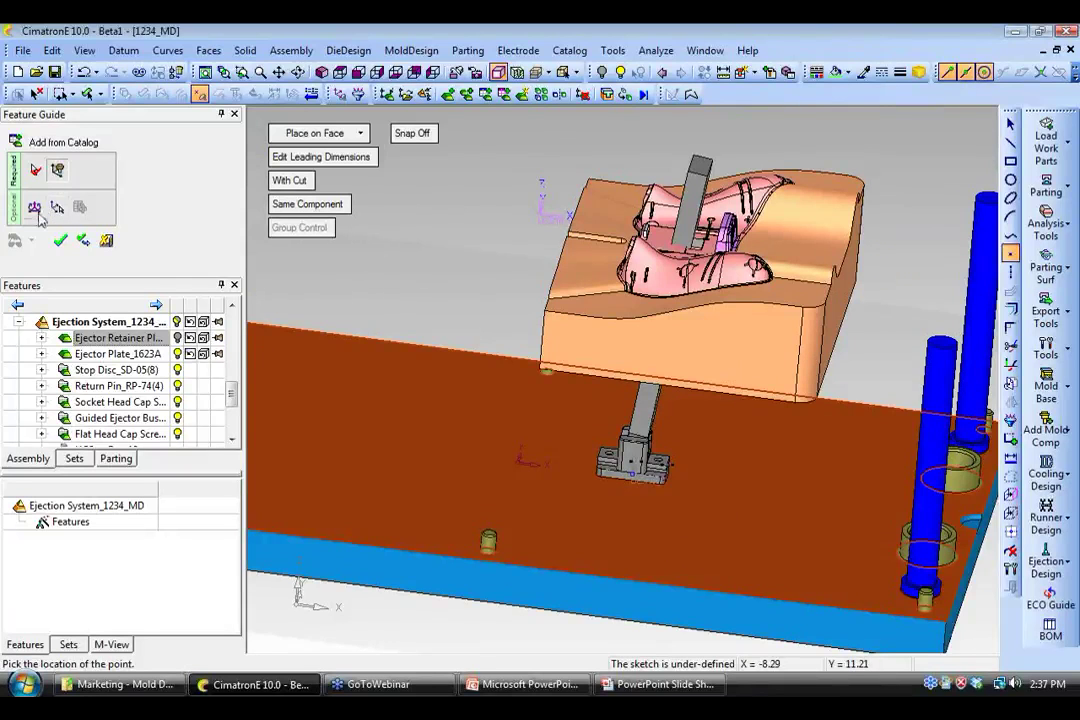
left_click(34, 208)
left_click(295, 252)
type("180")
key("Return")
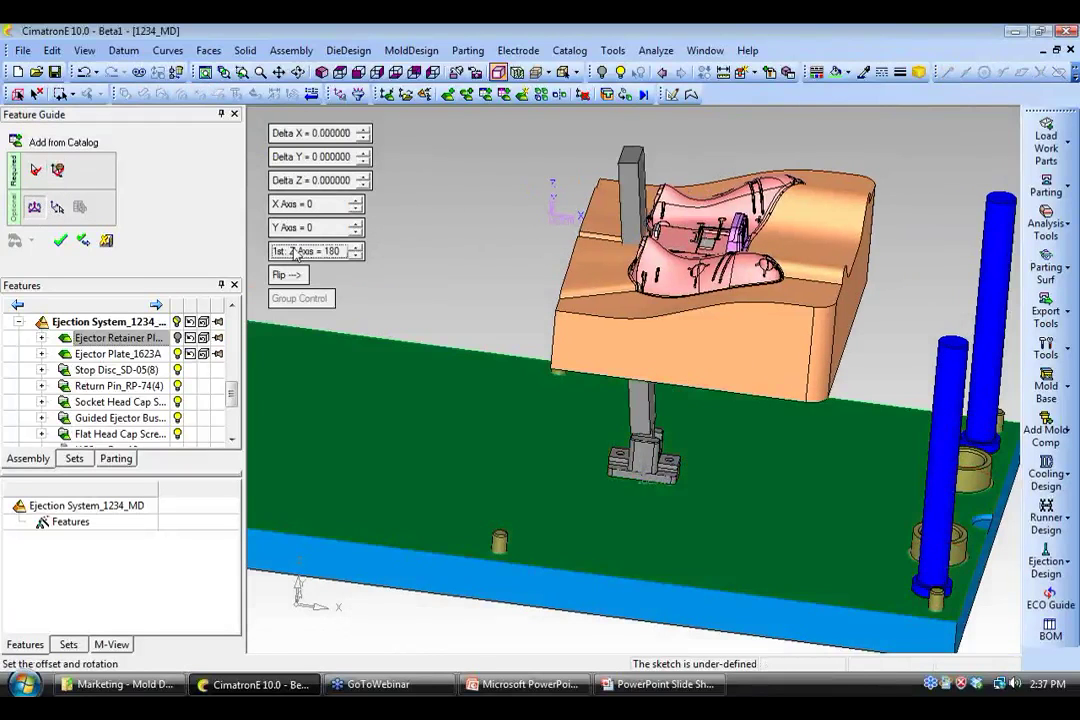
- Dimension the lifter's placement point from the sketch origin along X and set the distance to 4.2
left_click(58, 171)
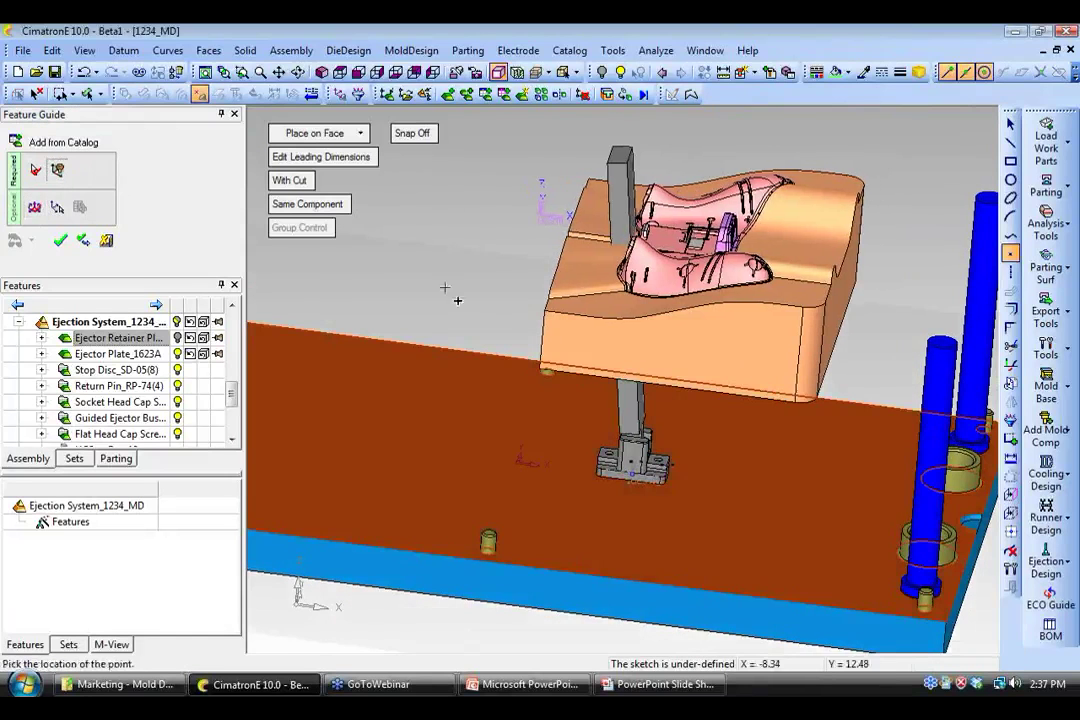
left_click(1011, 457)
left_click(638, 480)
left_click(520, 470)
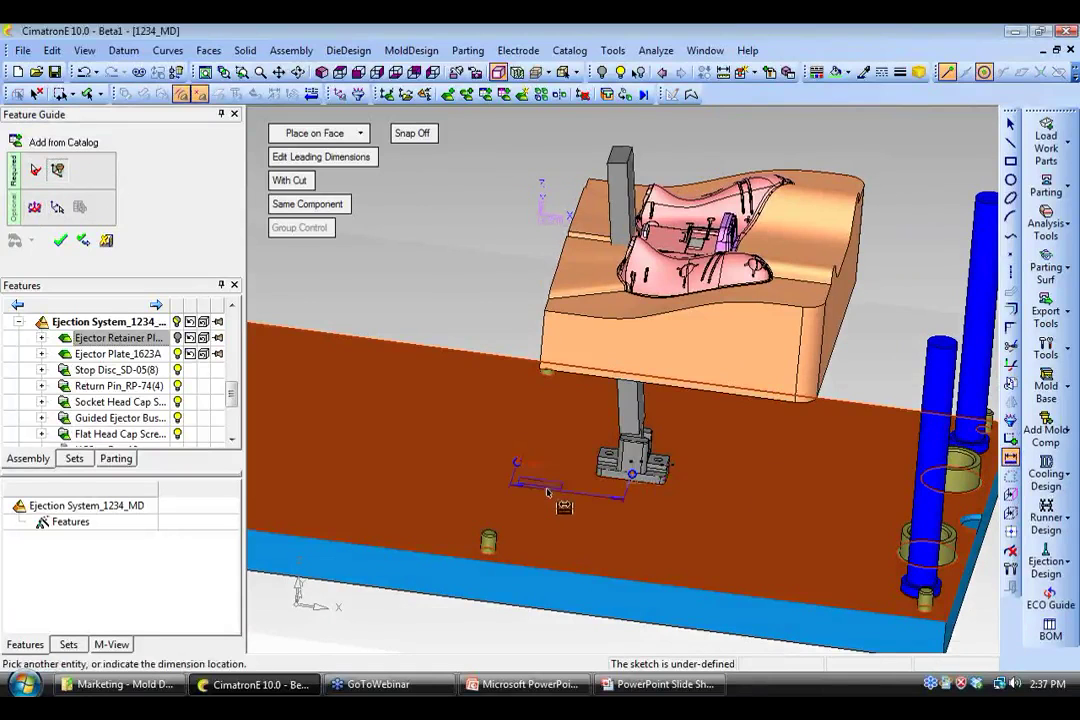
left_click(550, 503)
type("4.2")
key("Return")
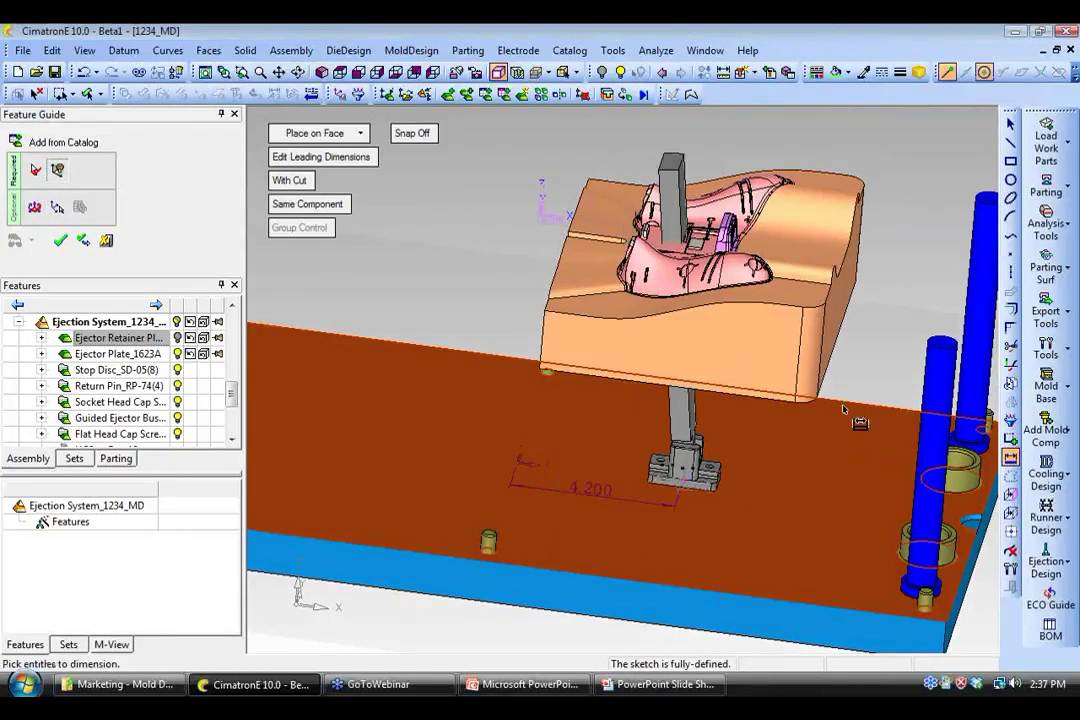
- Set the lifter's leading dimension W to 0.5 and insert the UniLifter into the Ejection System assembly
mouse_move(759, 381)
left_mouse_down("ctrl")
mouse_move(700, 384)
mouse_move(740, 384)
mouse_move(607, 415)
left_mouse_up("ctrl")
right_click_drag(607, 415, 643, 498, "ctrl")
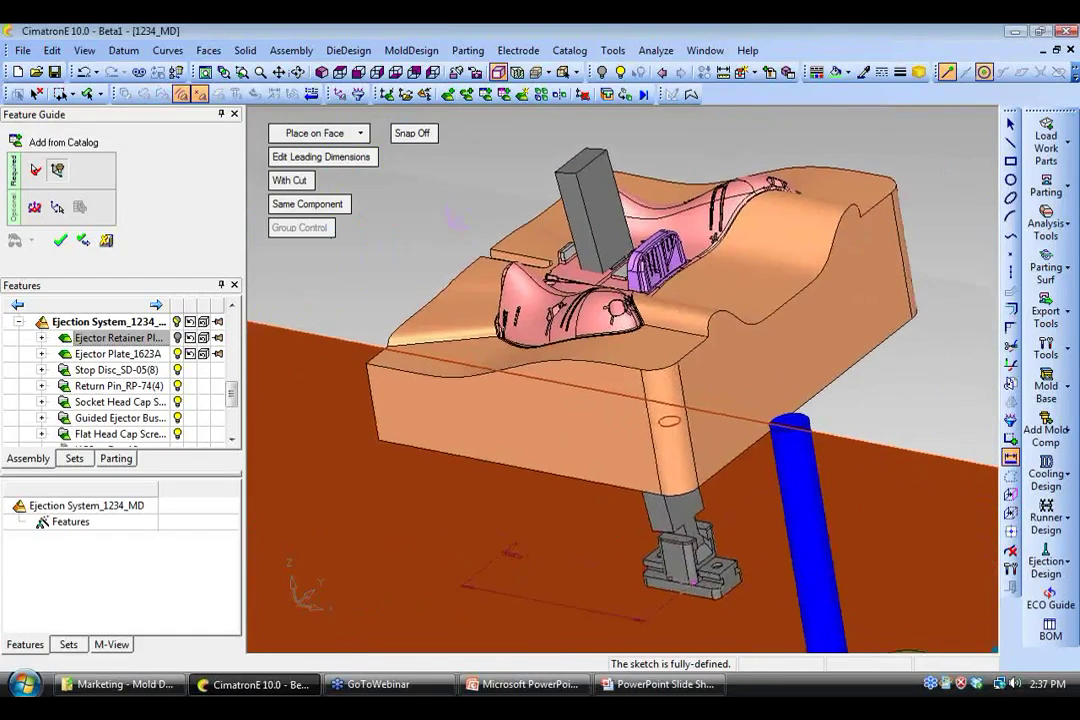
middle_click_drag(694, 355, 603, 322, "ctrl")
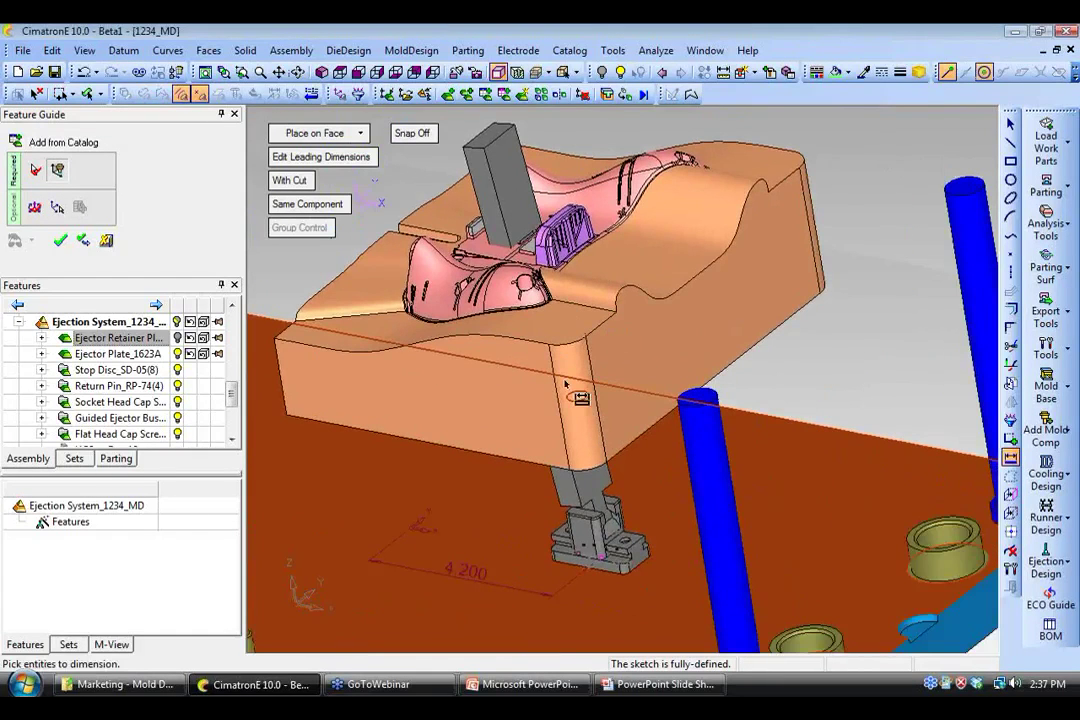
left_click(338, 160)
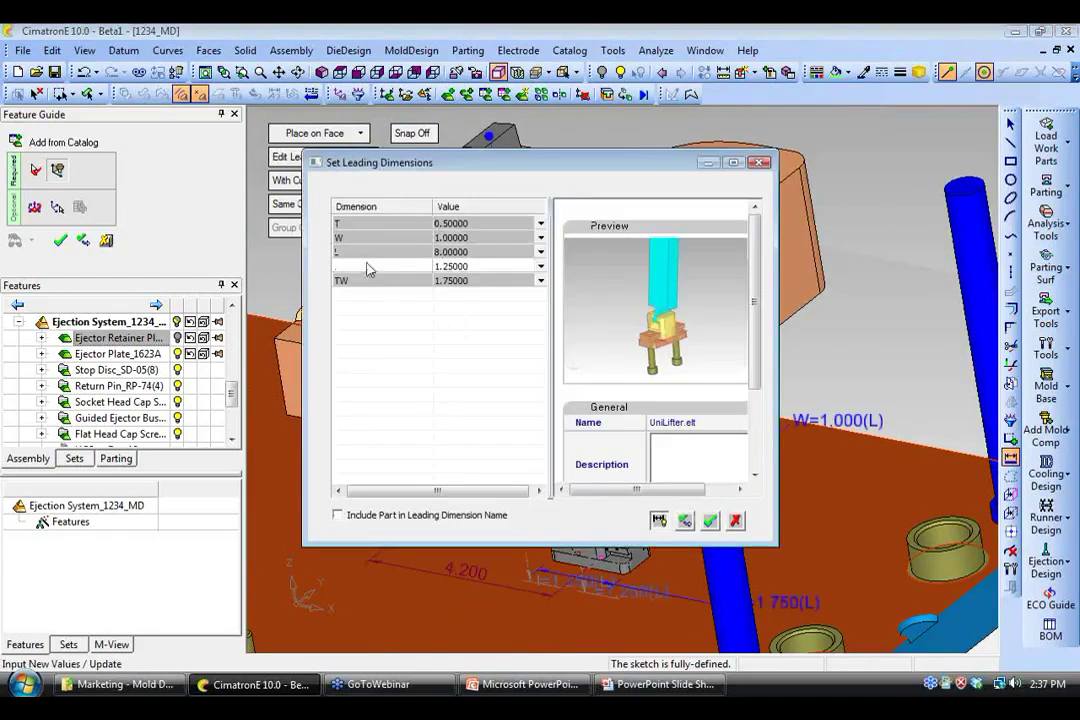
left_click(540, 240)
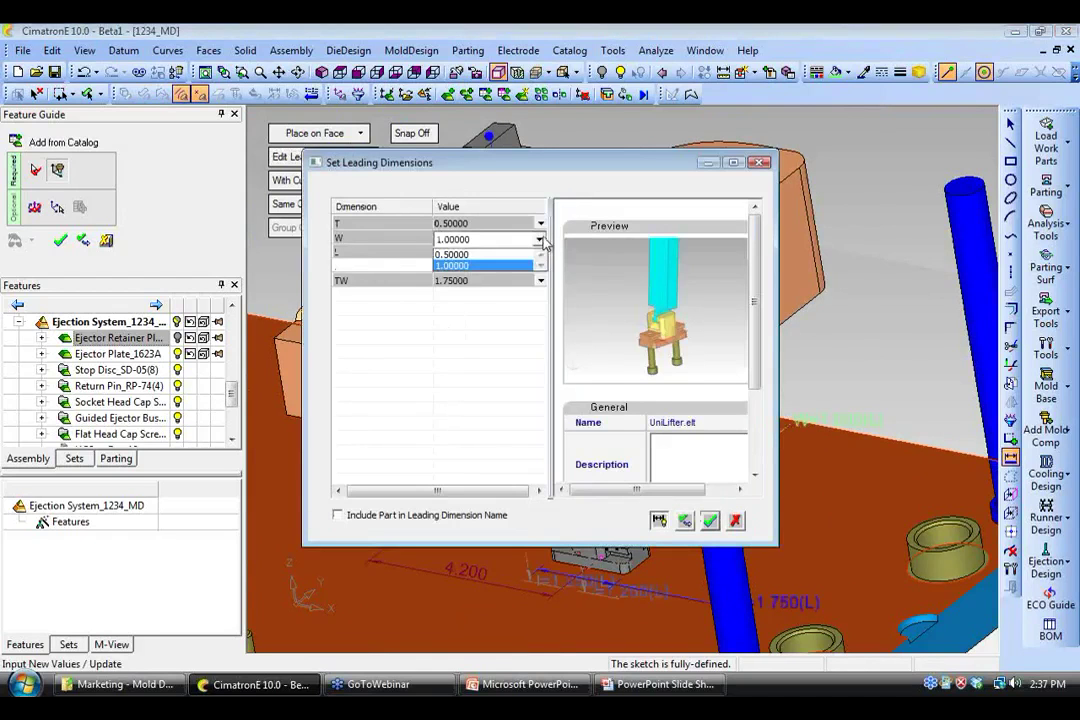
left_click(481, 255)
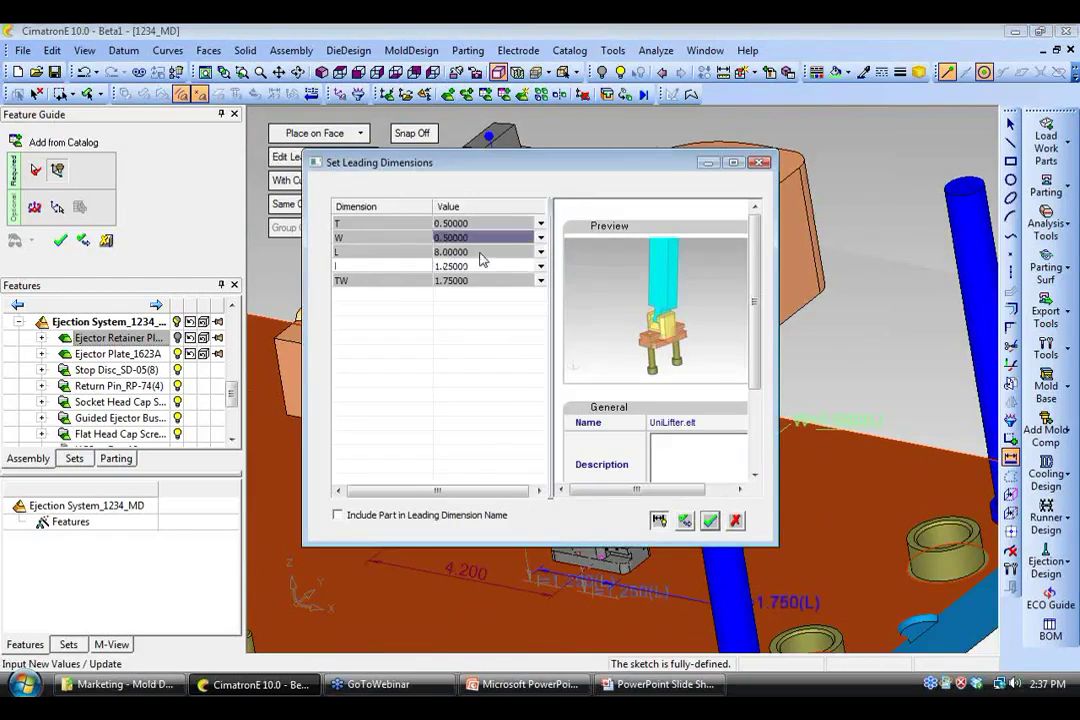
left_click(710, 521)
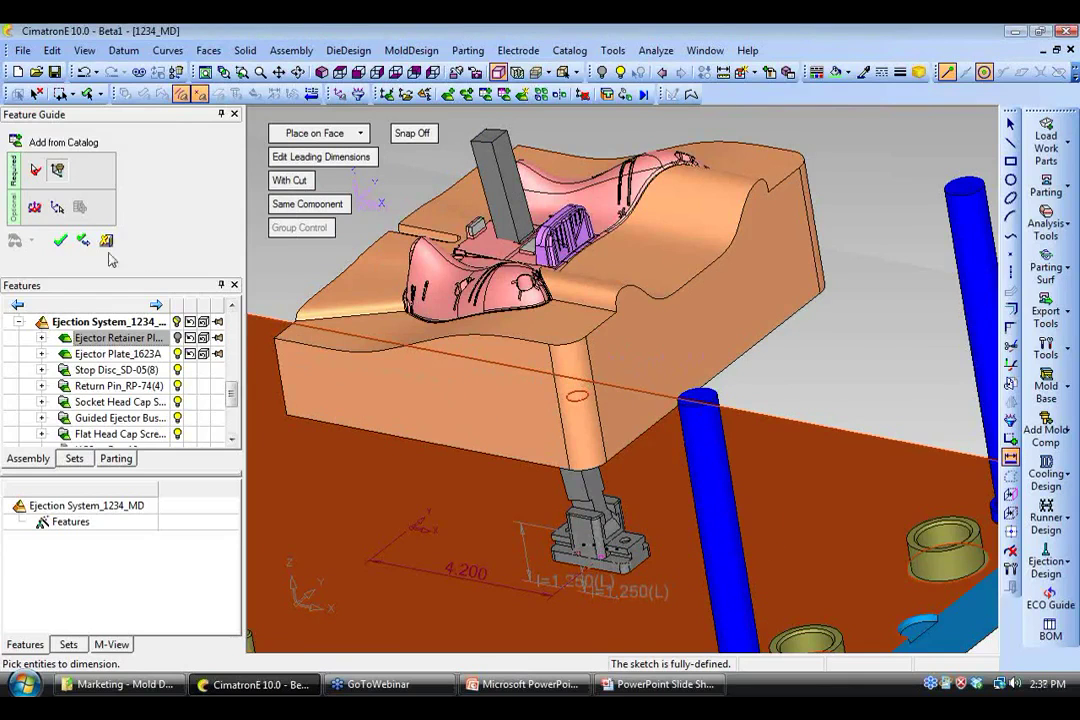
left_click(60, 240)
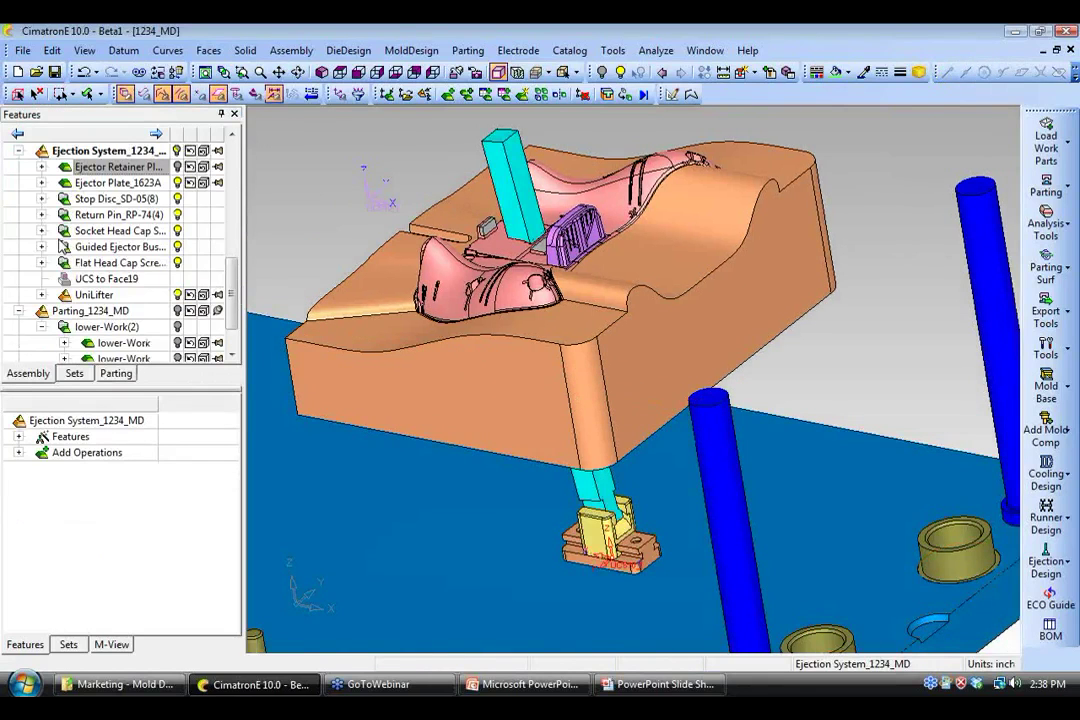
- Show the Ejector Retainer Plate and the Support Plate_1623A again
right_click_drag(286, 262, 288, 351, "ctrl")
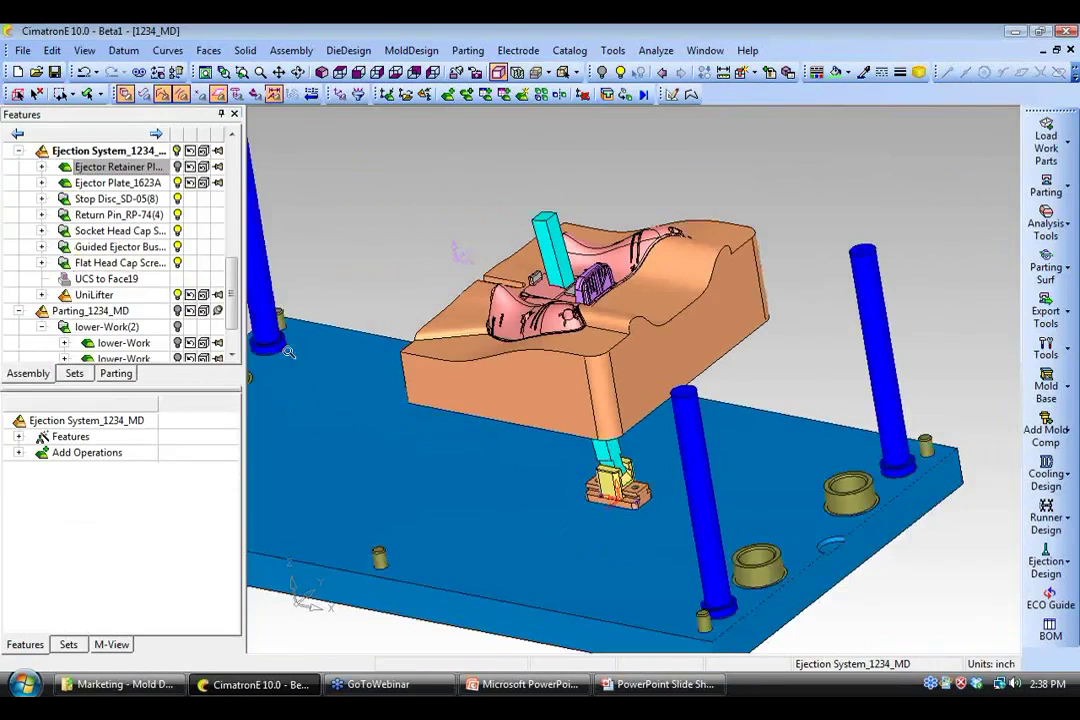
left_click(178, 167)
left_click_drag(231, 279, 231, 192)
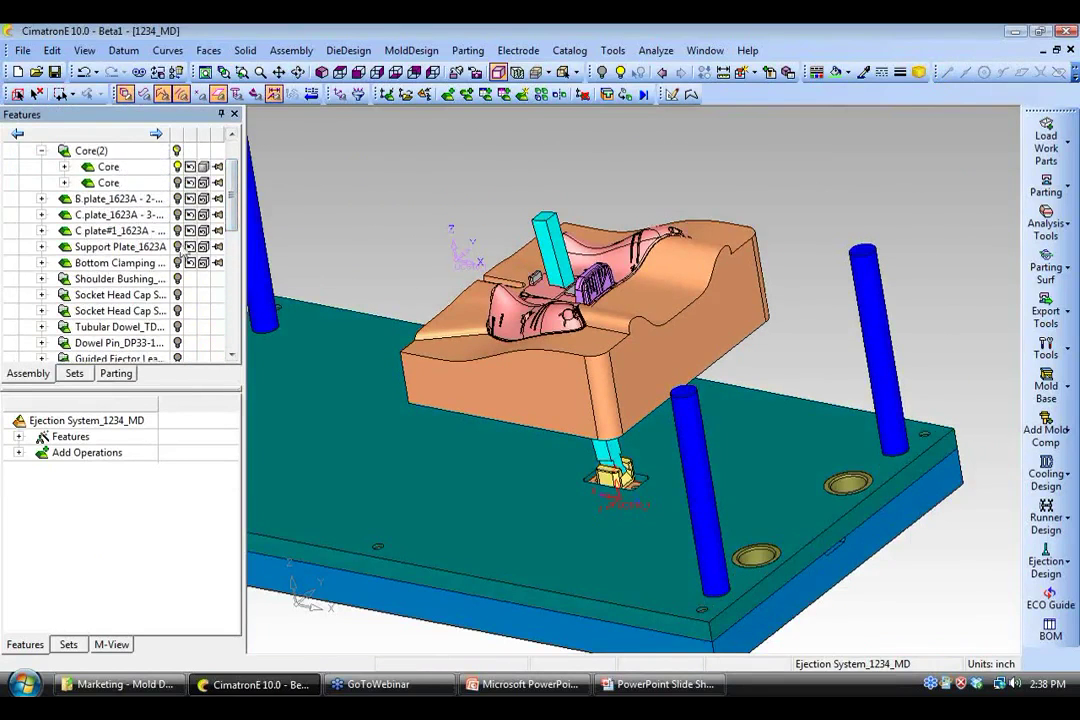
left_click(178, 246)
- Inspect the lifter's path through the plates and core in a dynamic section, stepping the section plane by 0.1
left_click(516, 72)
left_click(705, 462)
right_click_drag(703, 458, 703, 385, "ctrl")
left_click(346, 163)
left_click(346, 163)
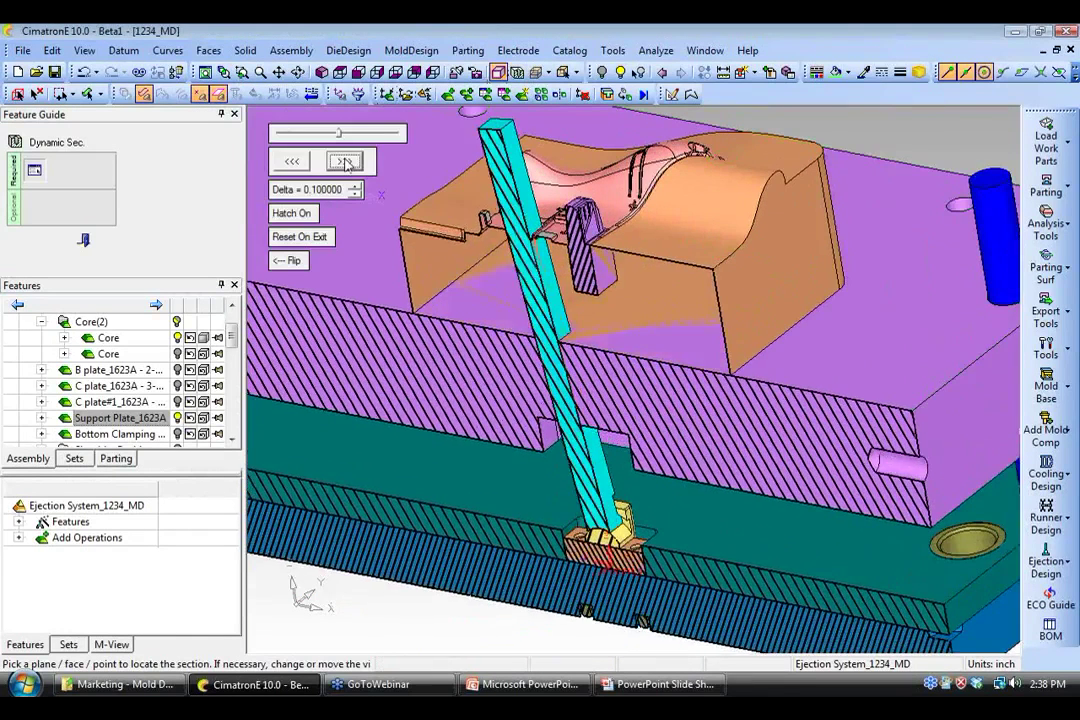
left_click(346, 163)
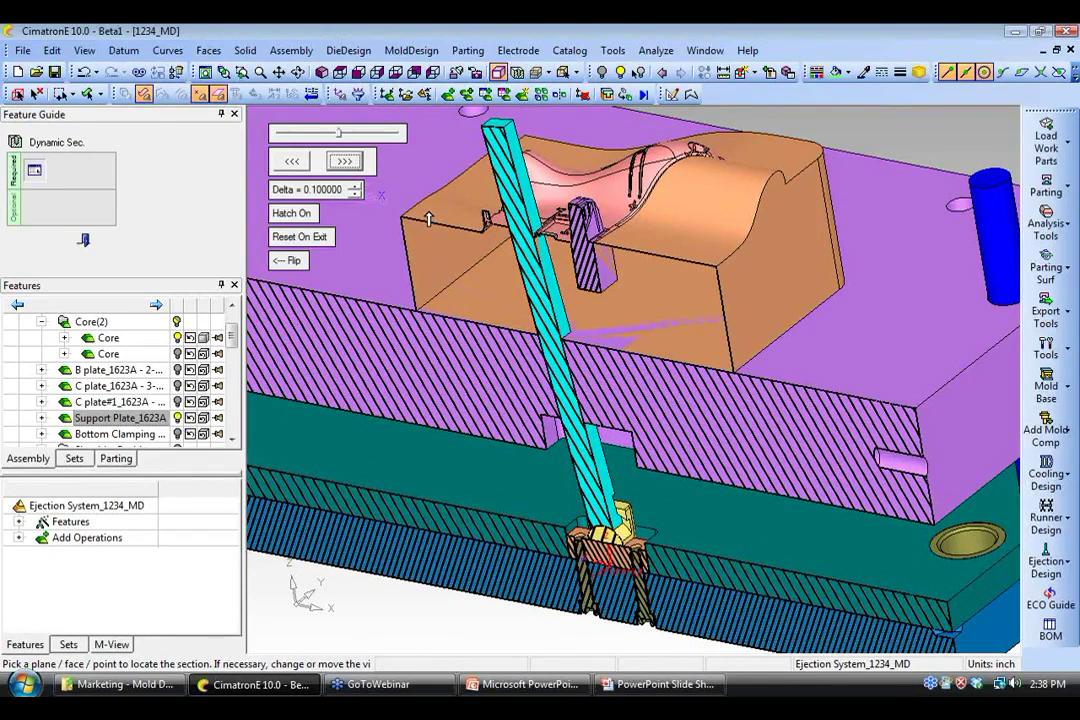
left_click(84, 240)
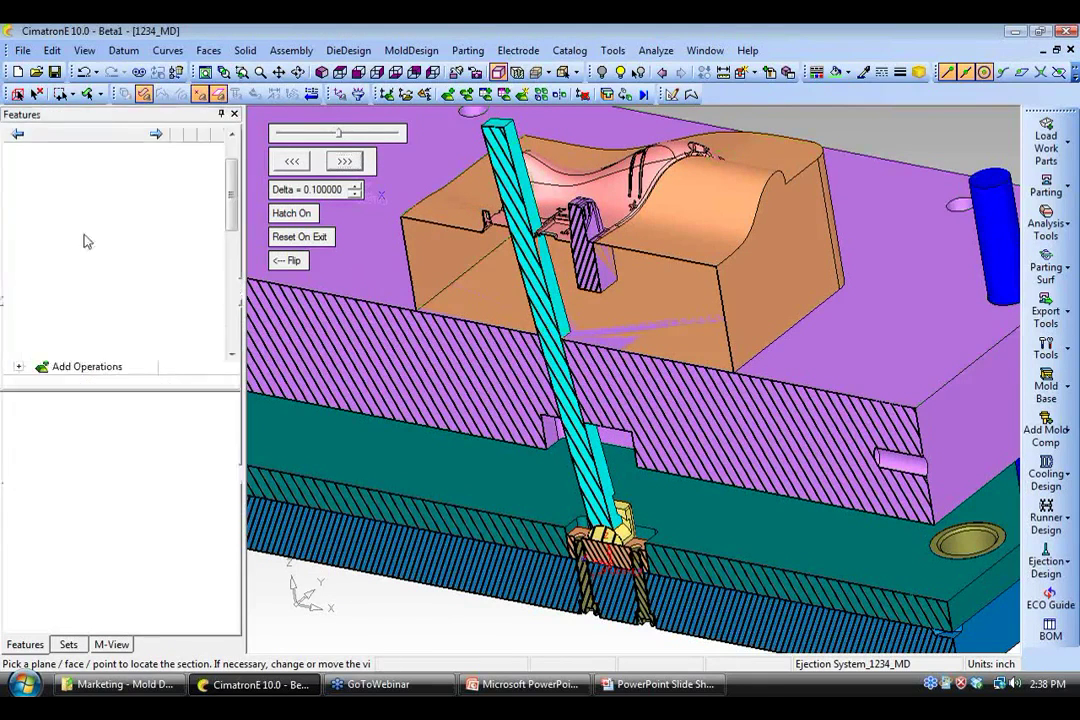
- Leave the section view, activate the first Core component and hide all other components
right_click(108, 167)
left_click(141, 174)
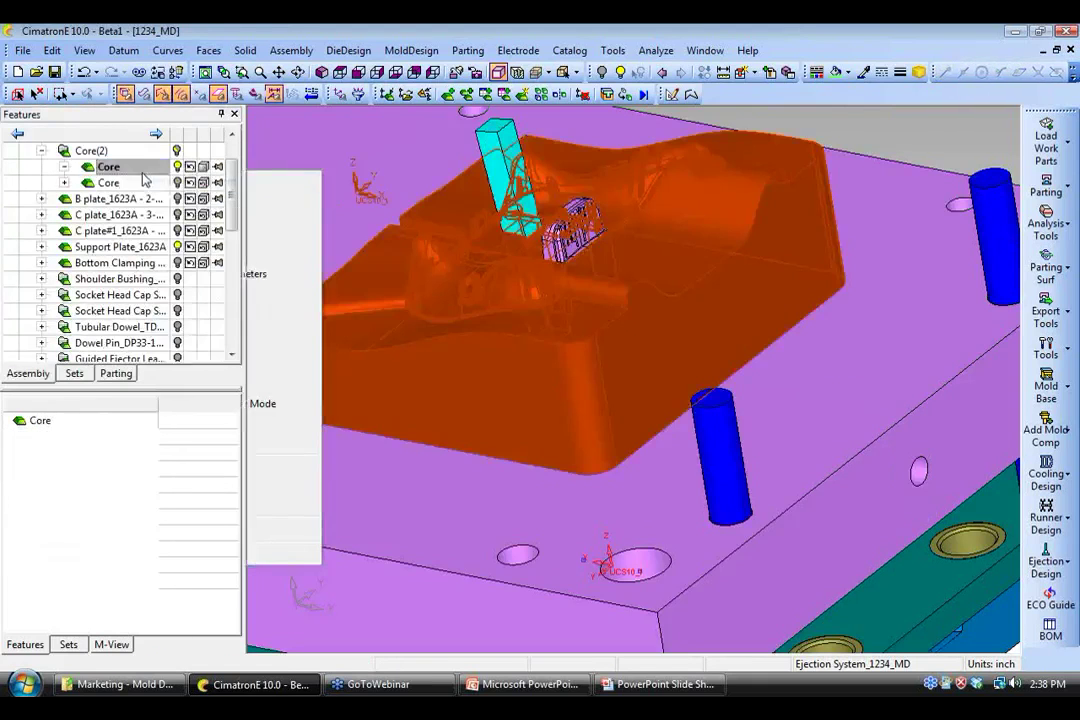
right_click(141, 172)
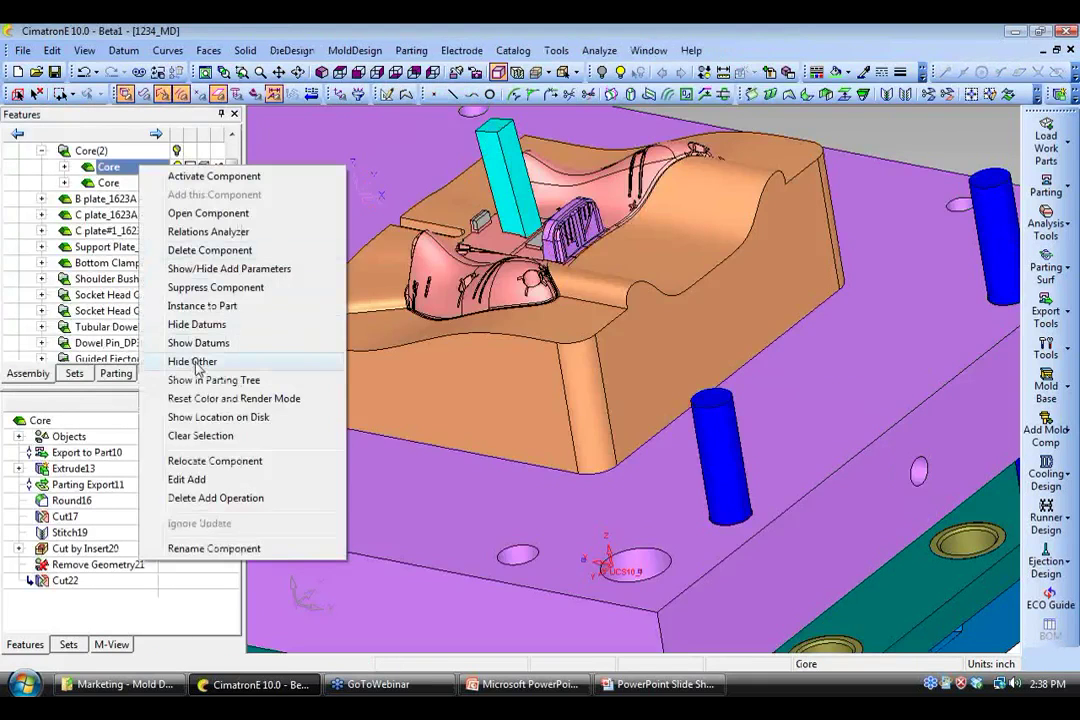
left_click(251, 361)
- Roll the core's feature history back to Remove Geometry21 in insert mode
left_click_drag(430, 340, 475, 440, "ctrl")
middle_click_drag(475, 300, 514, 482, "ctrl")
right_click_drag(570, 495, 601, 419, "ctrl")
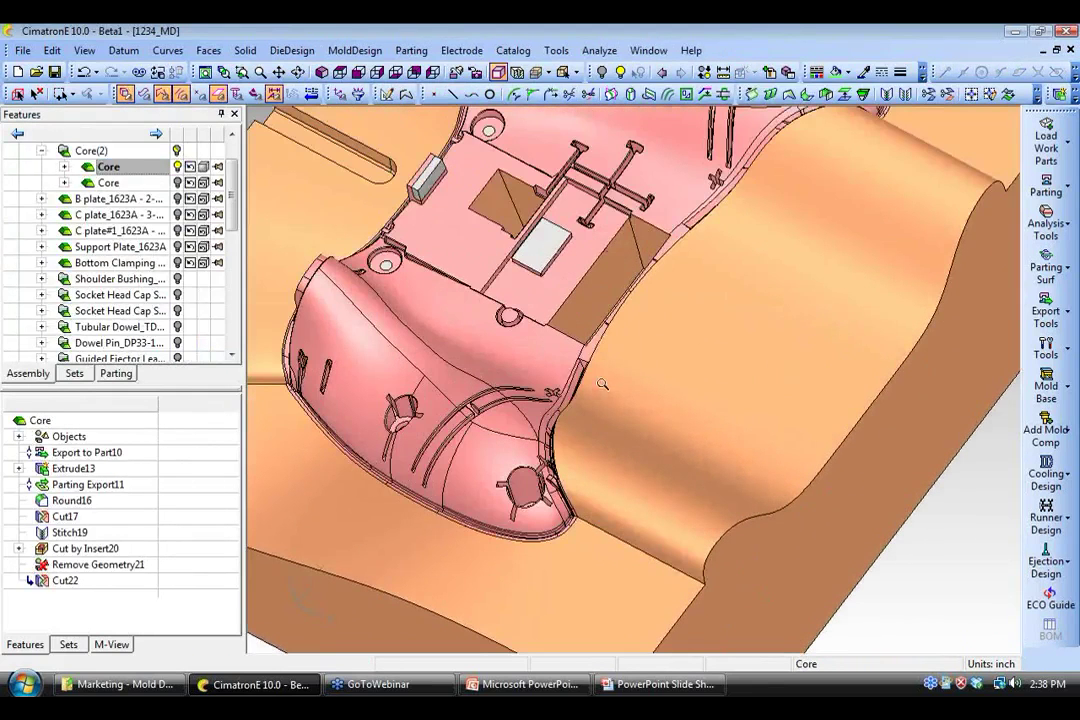
left_click_drag(590, 380, 606, 470, "ctrl")
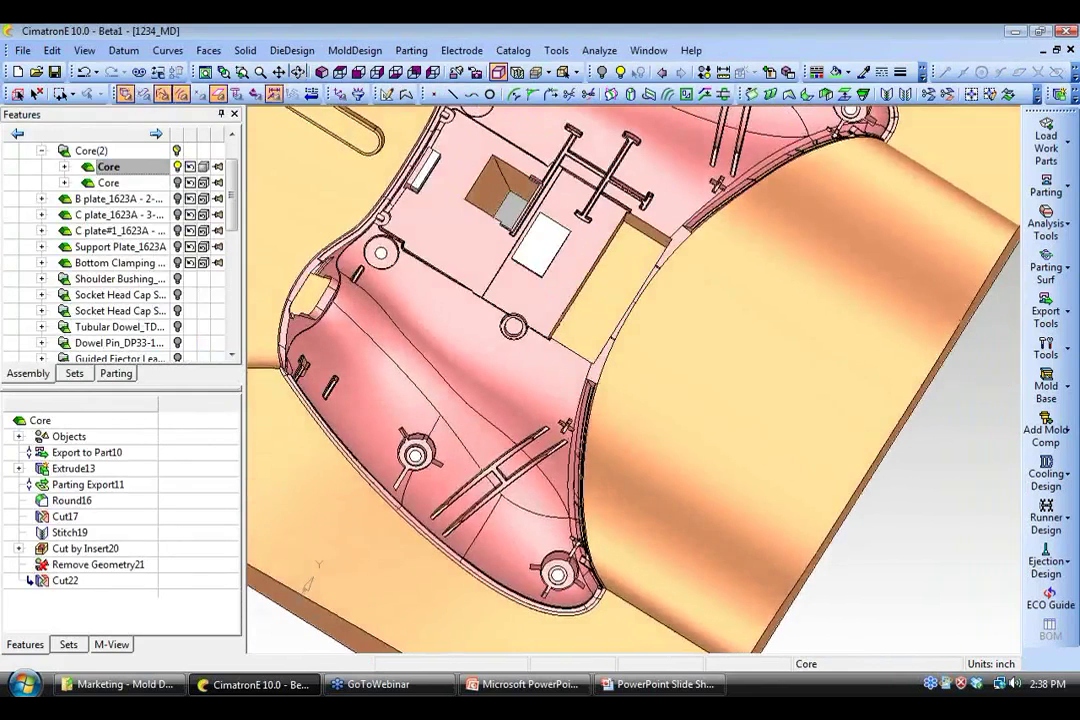
right_click_drag(606, 440, 608, 455, "ctrl")
middle_click_drag(620, 280, 639, 393, "ctrl")
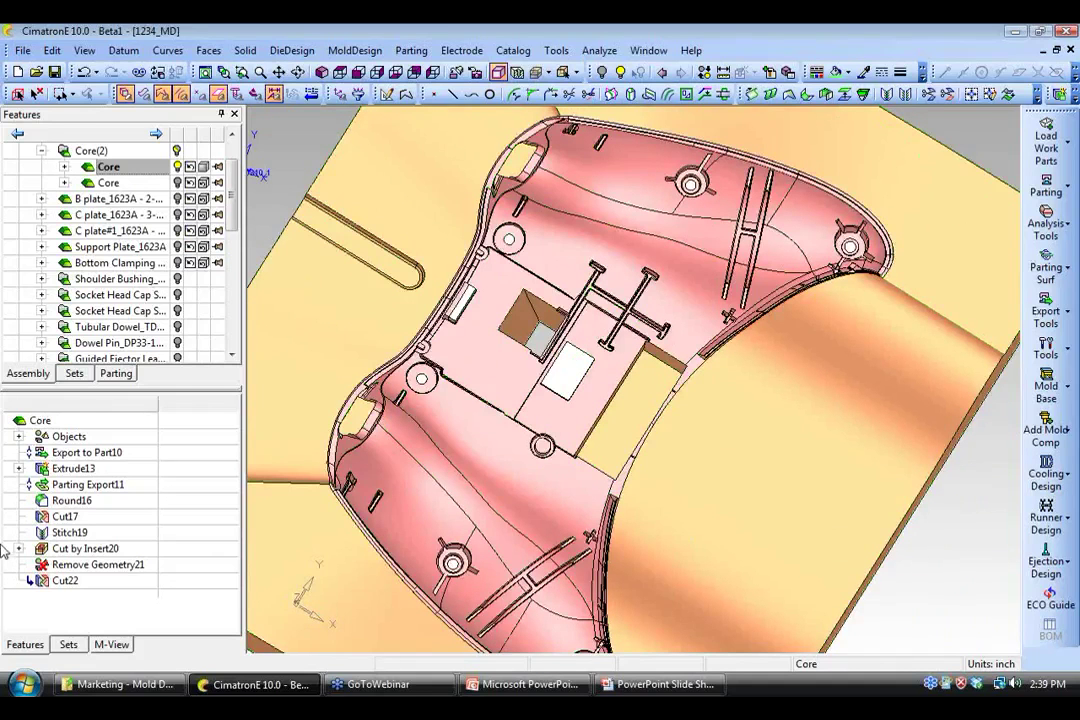
right_click(90, 565)
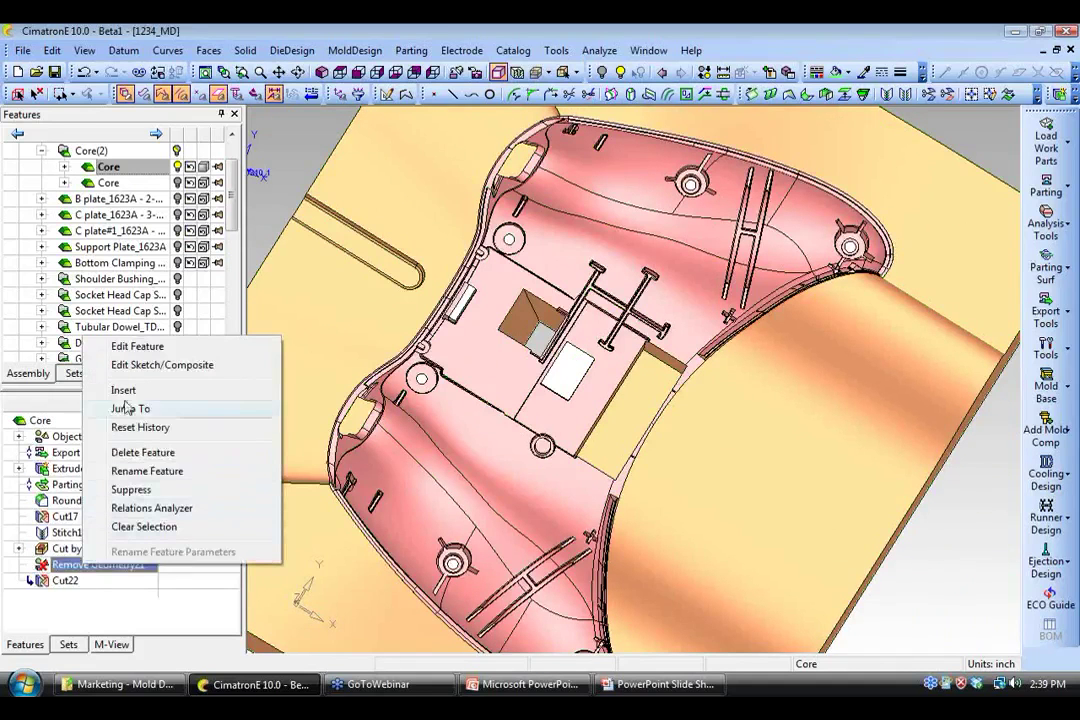
left_click(125, 390)
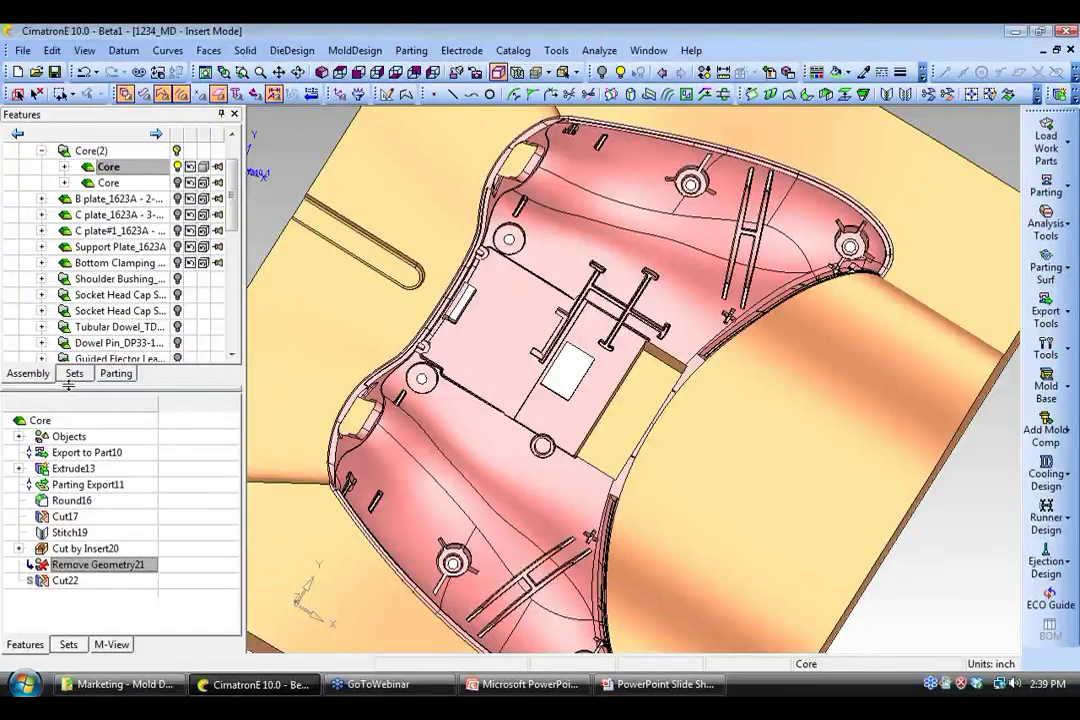
- Expand the UniLifter assembly and activate its Core-blade component
scroll(226, 265, "down", 5)
left_click_drag(226, 265, 225, 270)
left_click(42, 311)
left_click(112, 311)
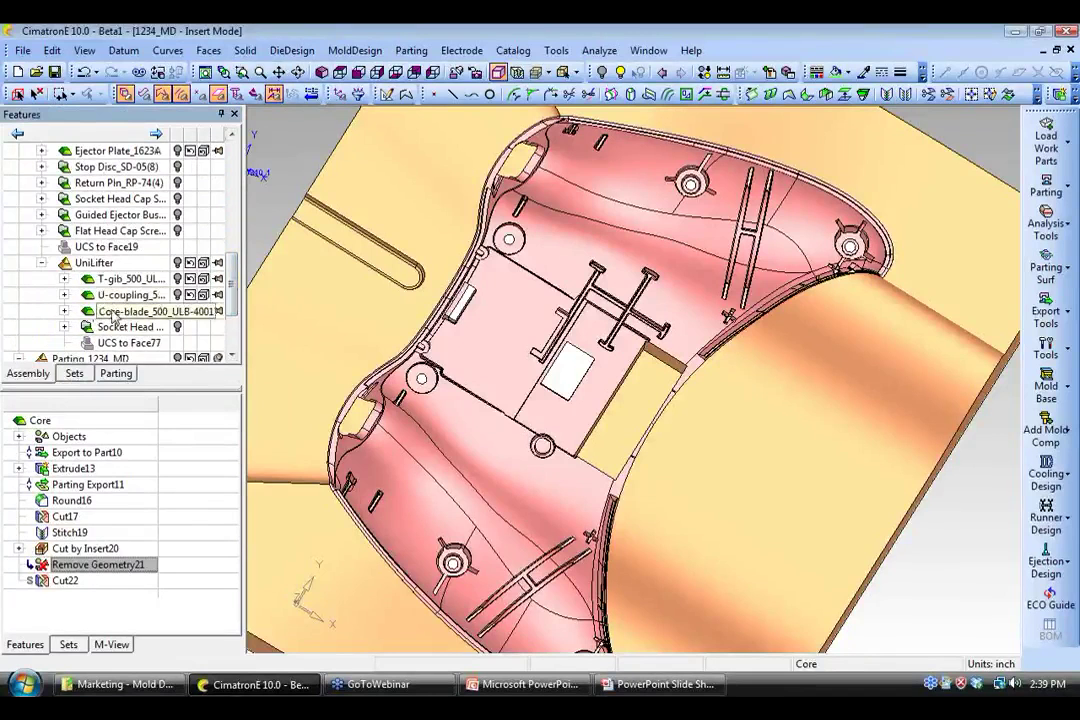
right_click(113, 314)
left_click(165, 289)
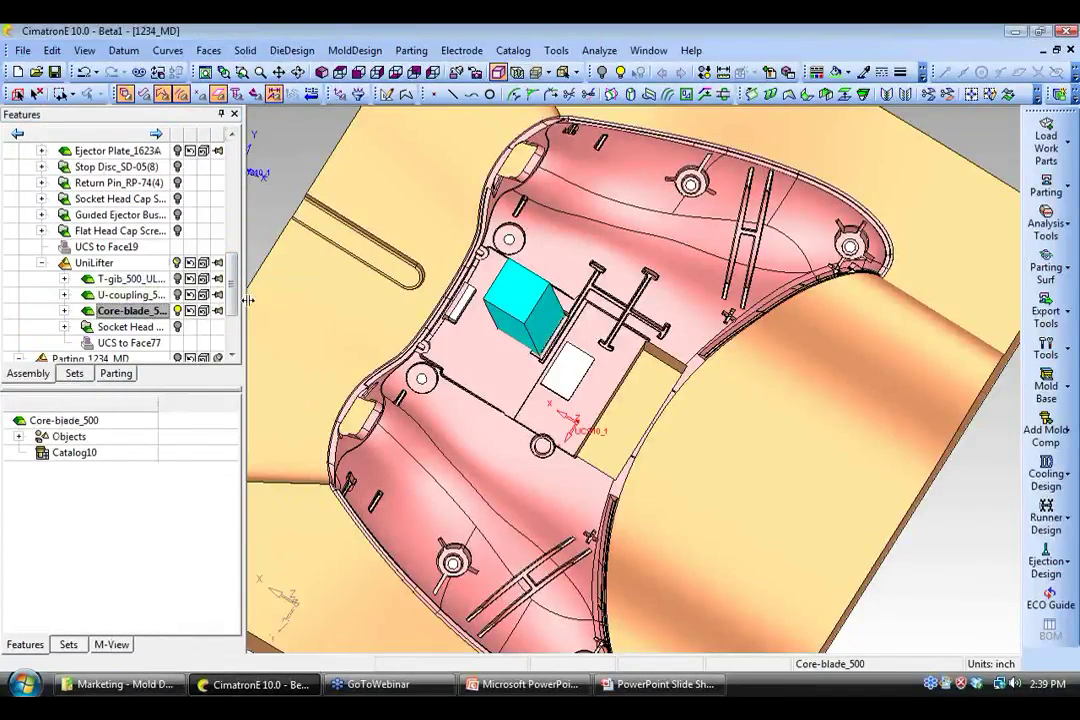
- Import the core's flat molding faces around the lifter into the core blade as fixed-position geometry
left_click_drag(472, 413, 500, 434, "ctrl")
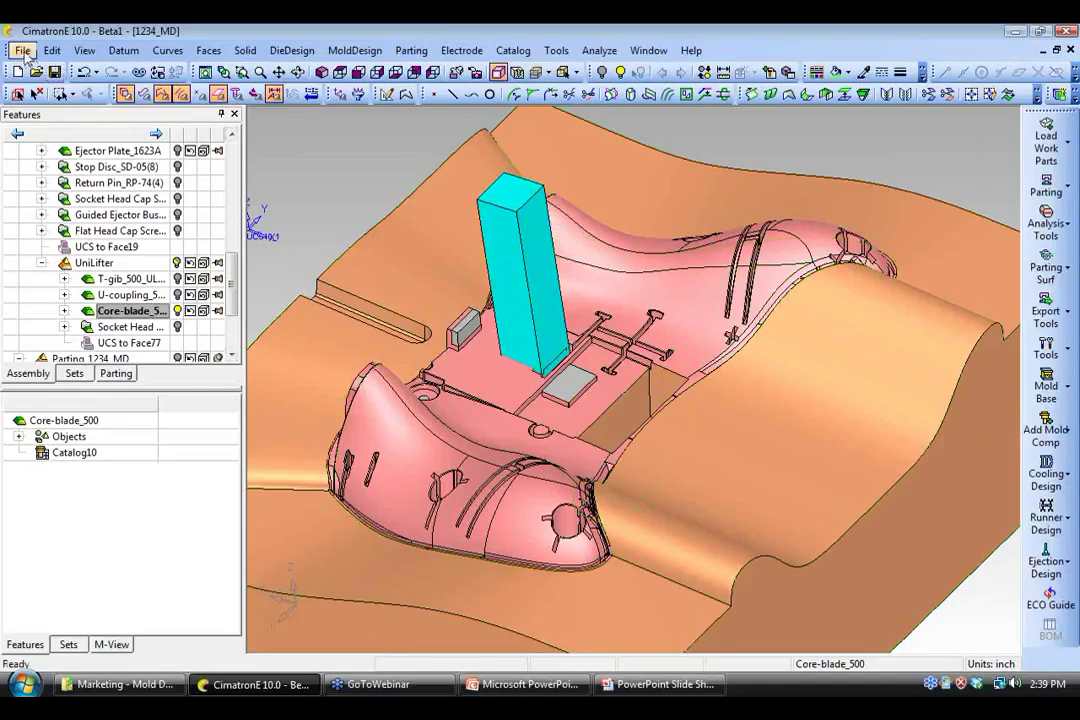
left_click(23, 51)
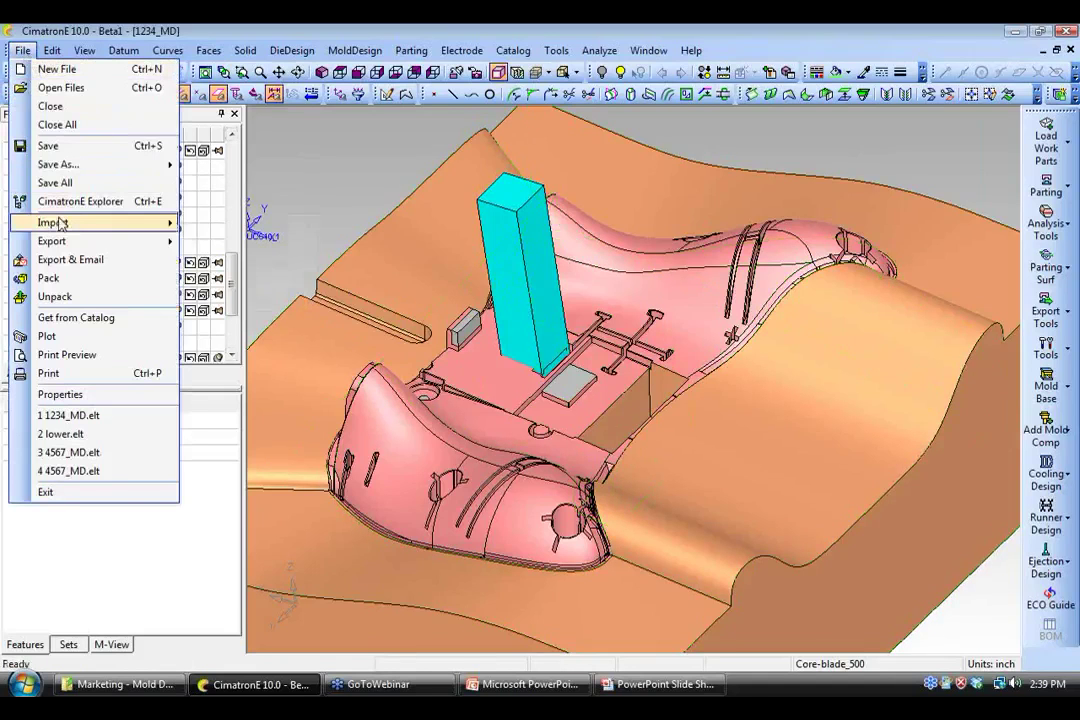
mouse_move(60, 222)
left_click(246, 281)
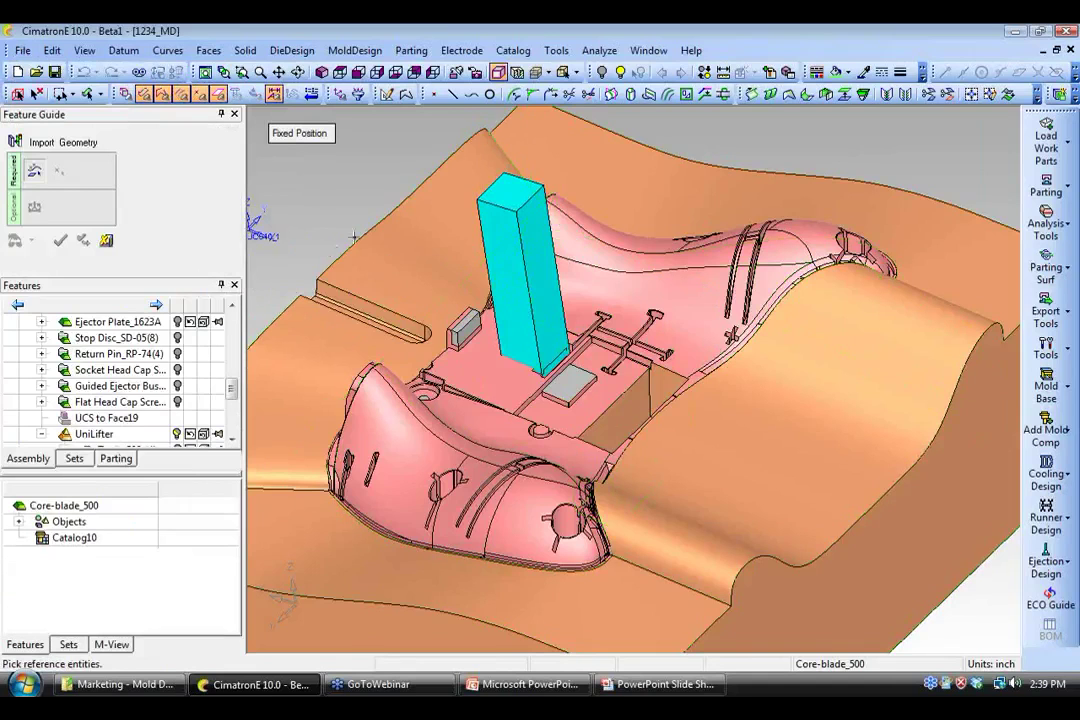
scroll(563, 372, "up", 4)
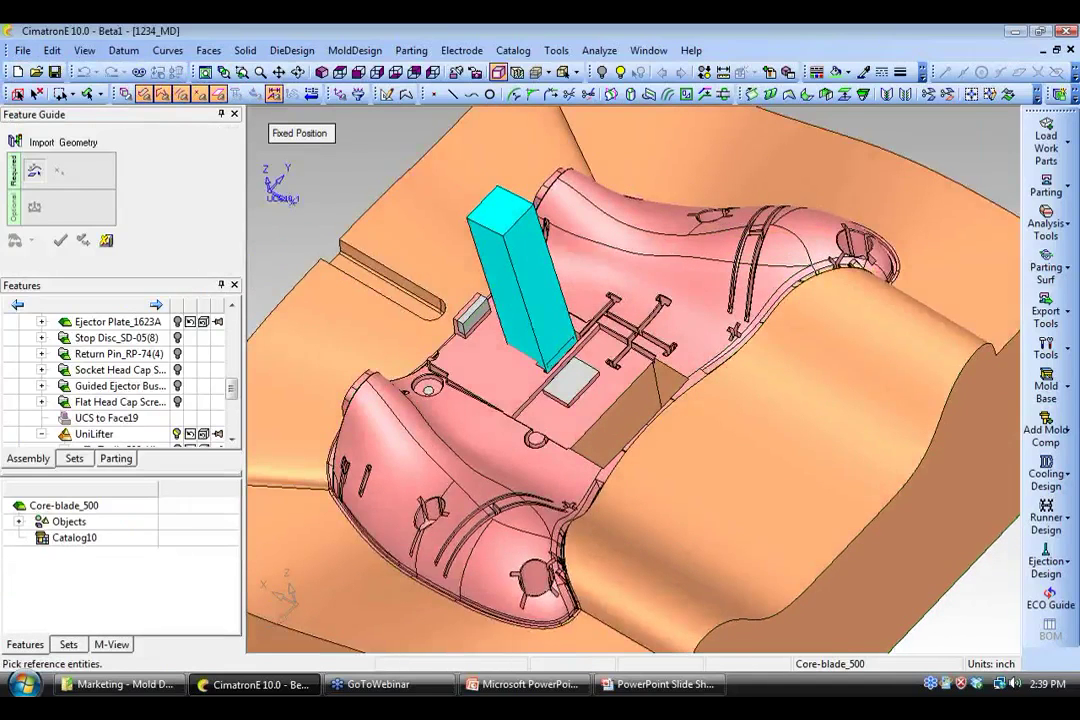
left_click(563, 372)
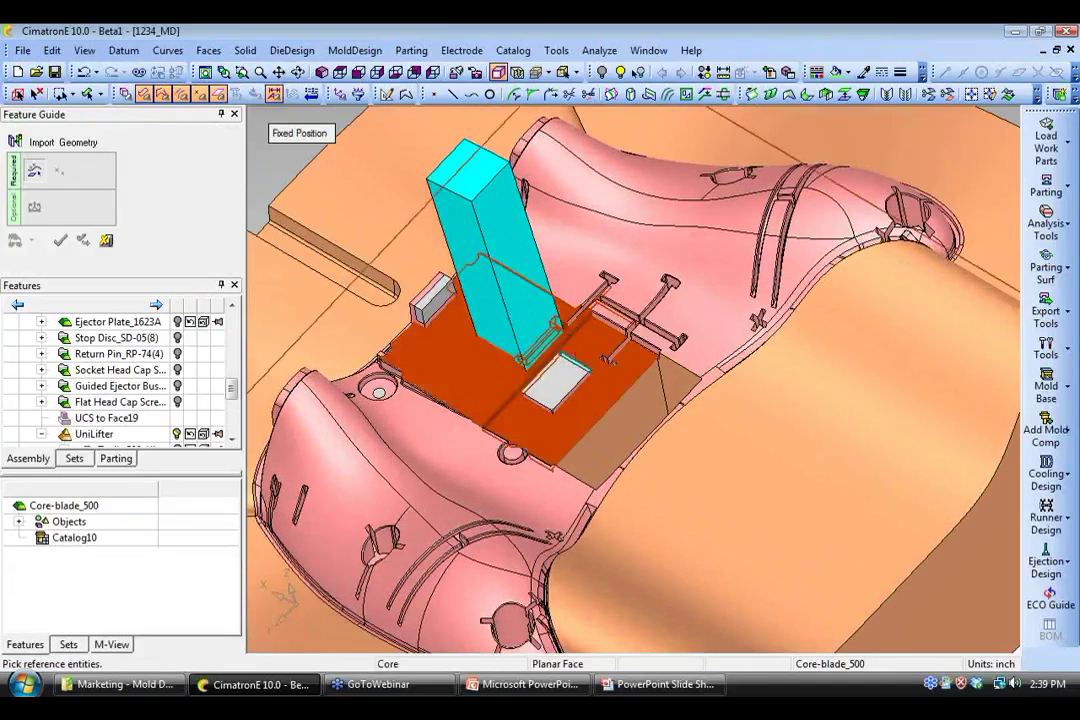
scroll(563, 372, "down", 3)
middle_click_drag(563, 372, 753, 574)
middle_click_drag(682, 530, 570, 360)
middle_click_drag(646, 566, 674, 700, "ctrl")
scroll(328, 219, "up", 3)
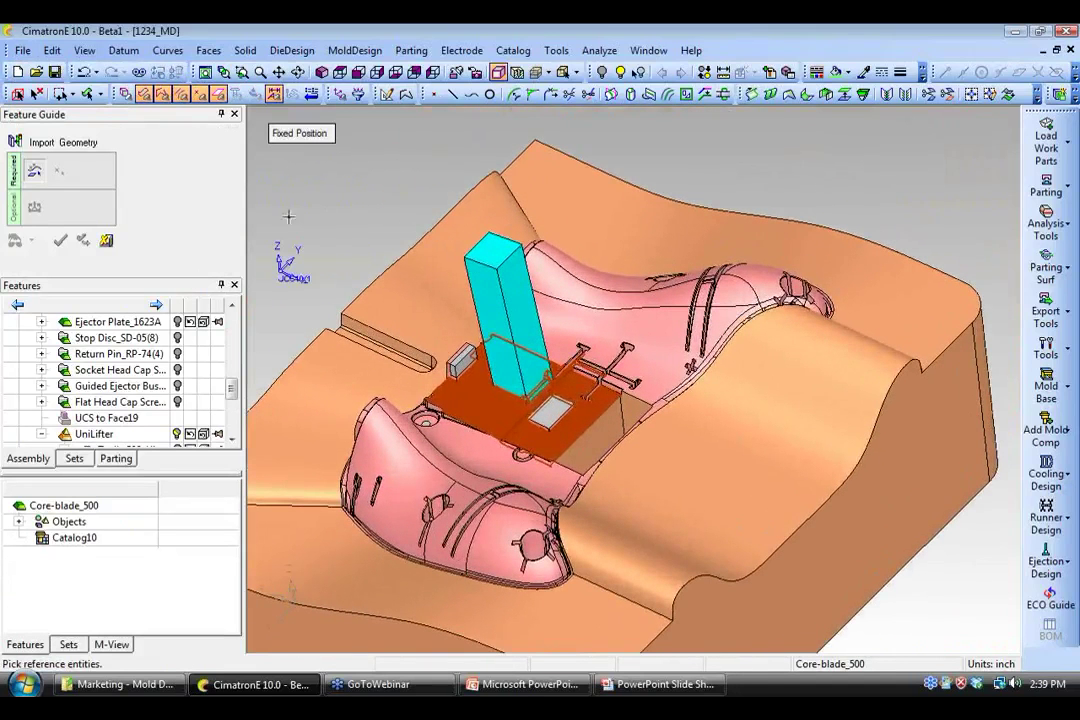
middle_click(256, 216)
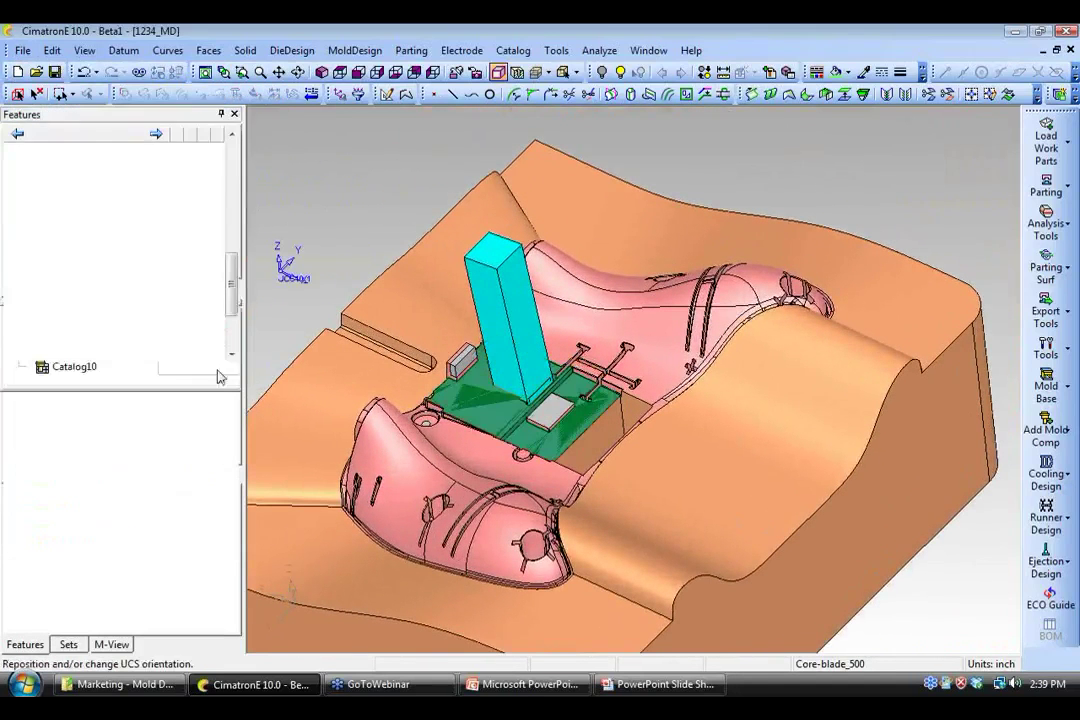
- Hide the Core component to isolate the lifter blade and its imported faces
left_click_drag(233, 294, 232, 198)
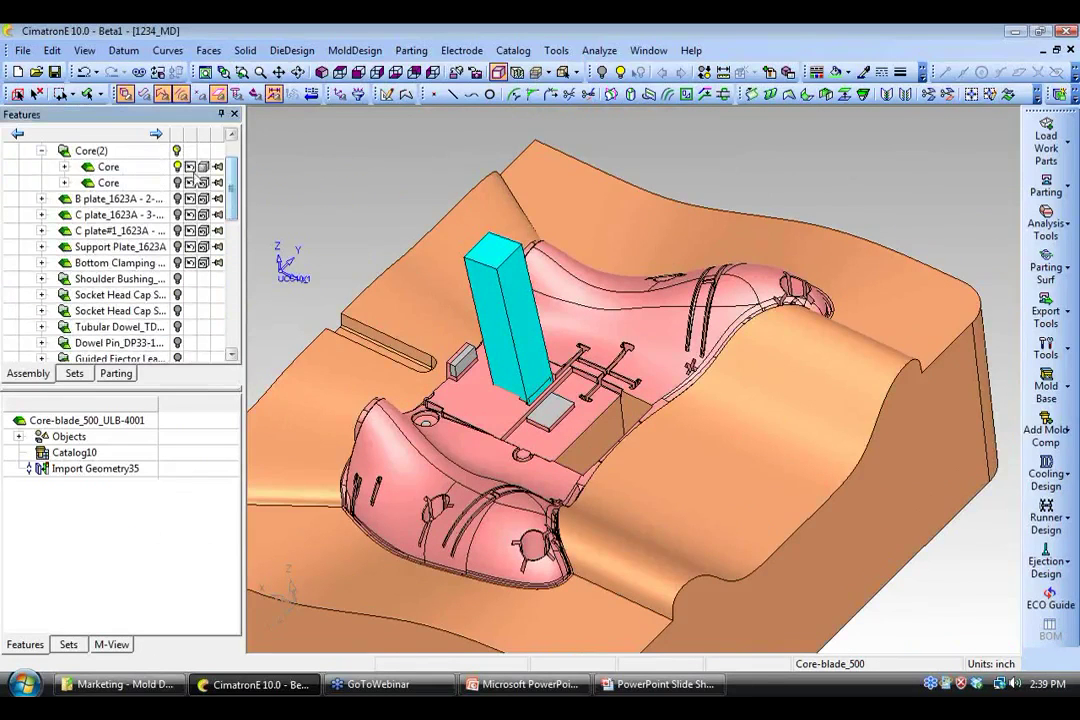
left_click(178, 167)
middle_click_drag(485, 485, 492, 405)
right_click_drag(488, 453, 473, 404, "ctrl")
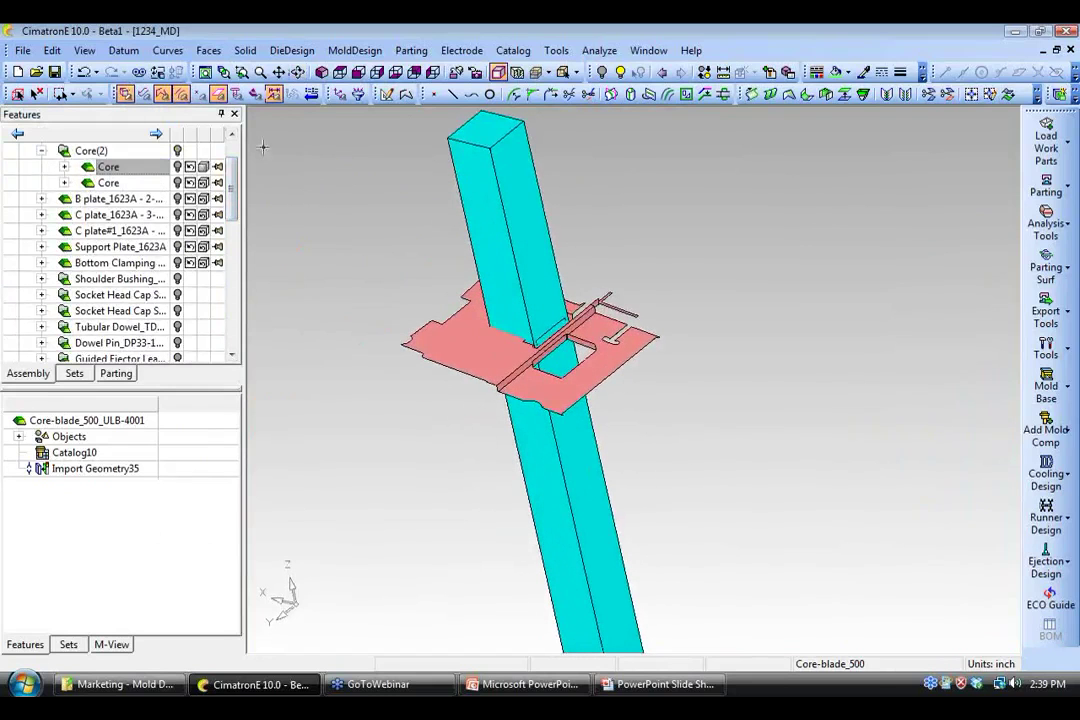
- Cut the core blade with the imported faces, discarding the part above them and removing the cutting object
left_click(245, 50)
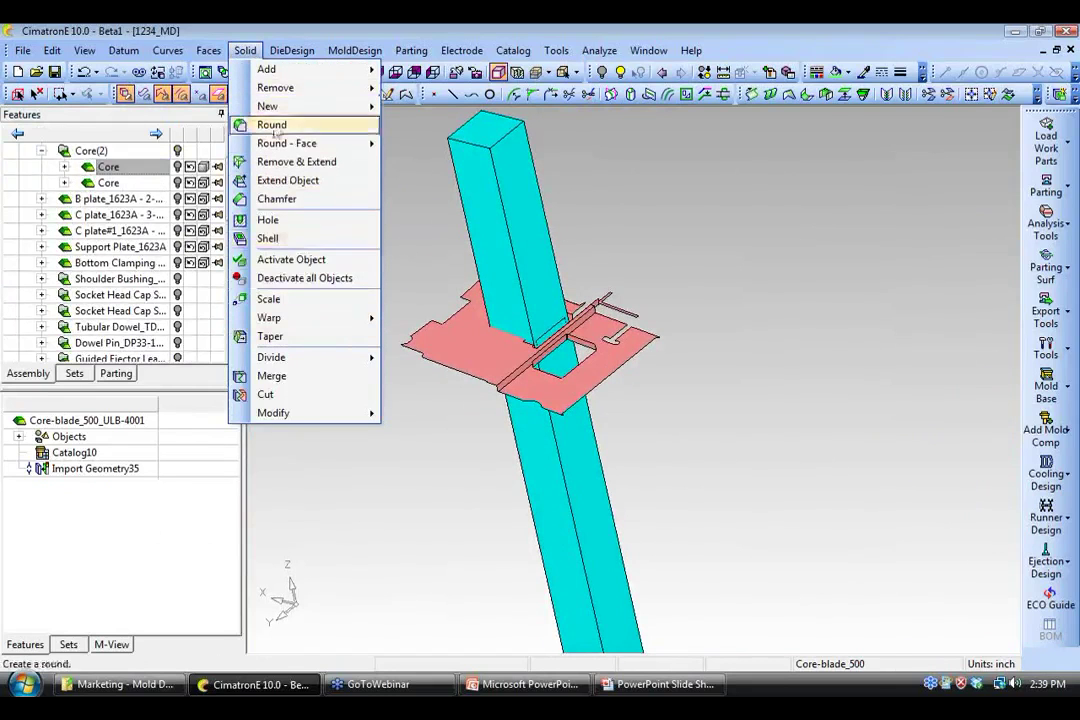
left_click(277, 393)
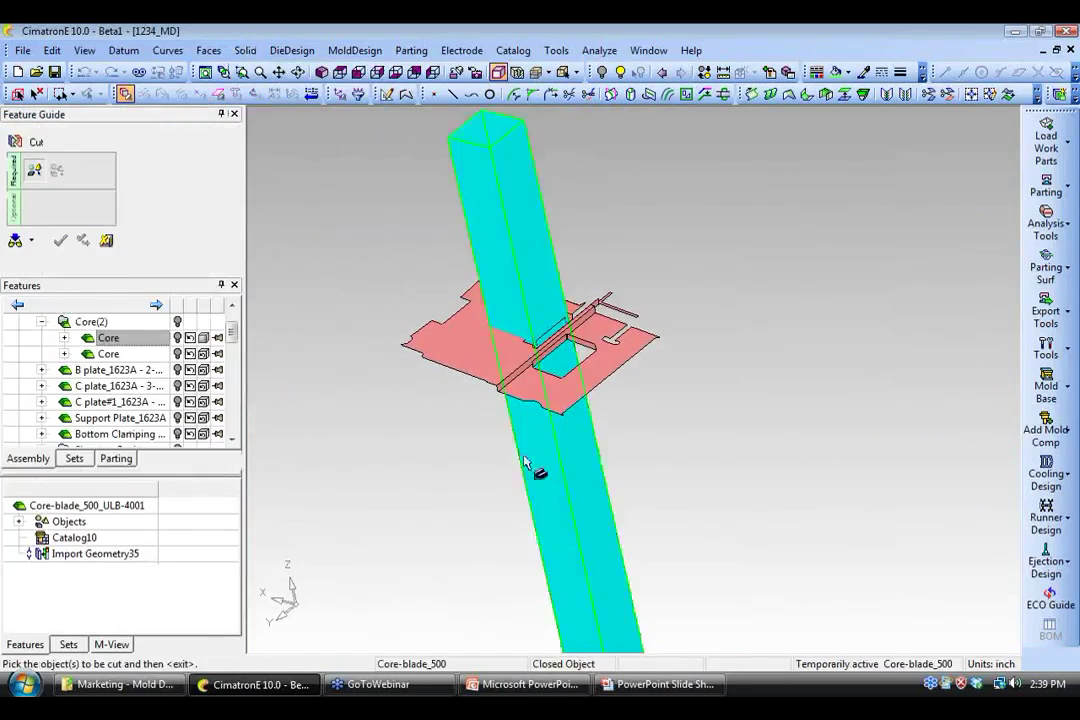
left_click(463, 445)
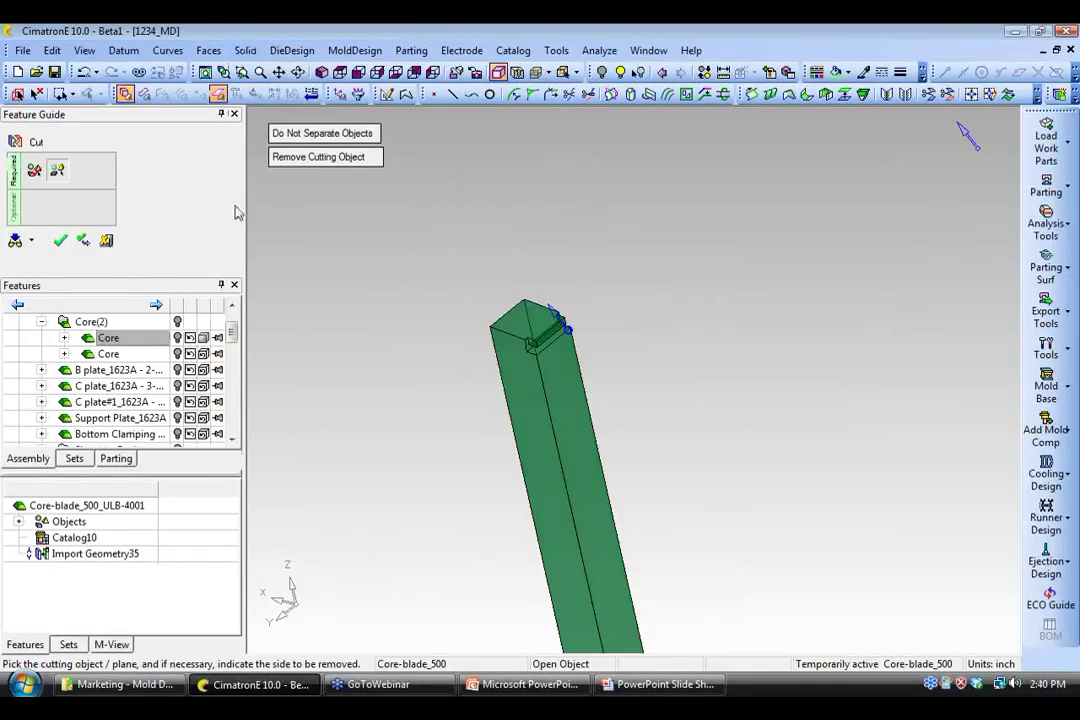
left_click(60, 242)
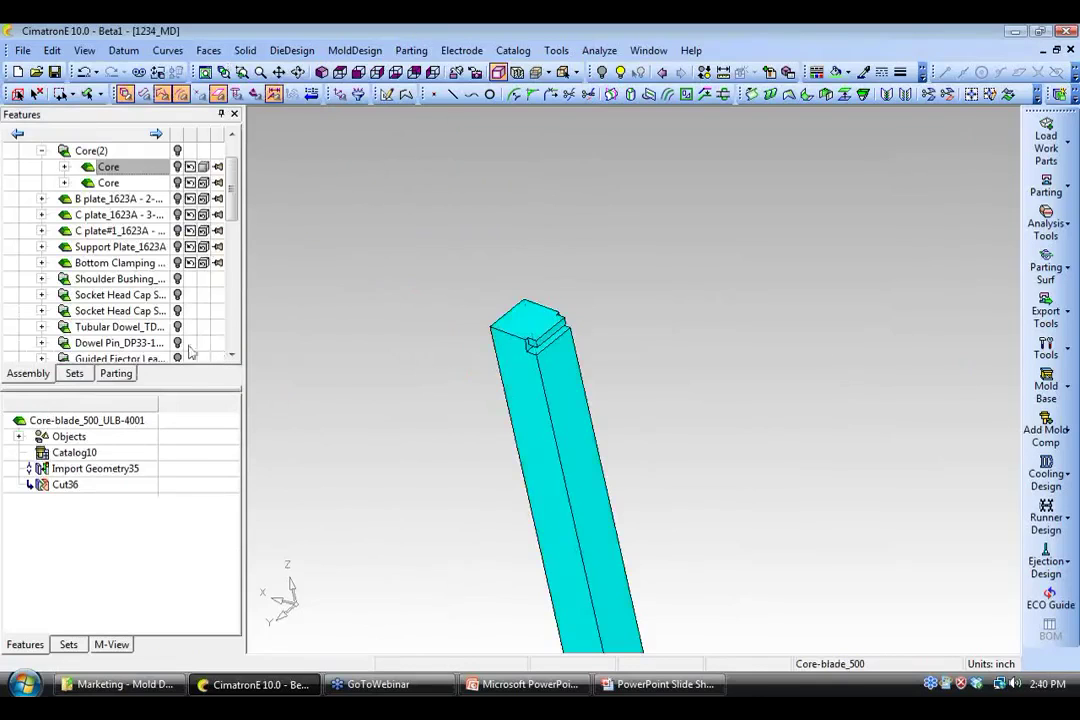
middle_click_drag(284, 473, 330, 440)
middle_click_drag(482, 528, 550, 485)
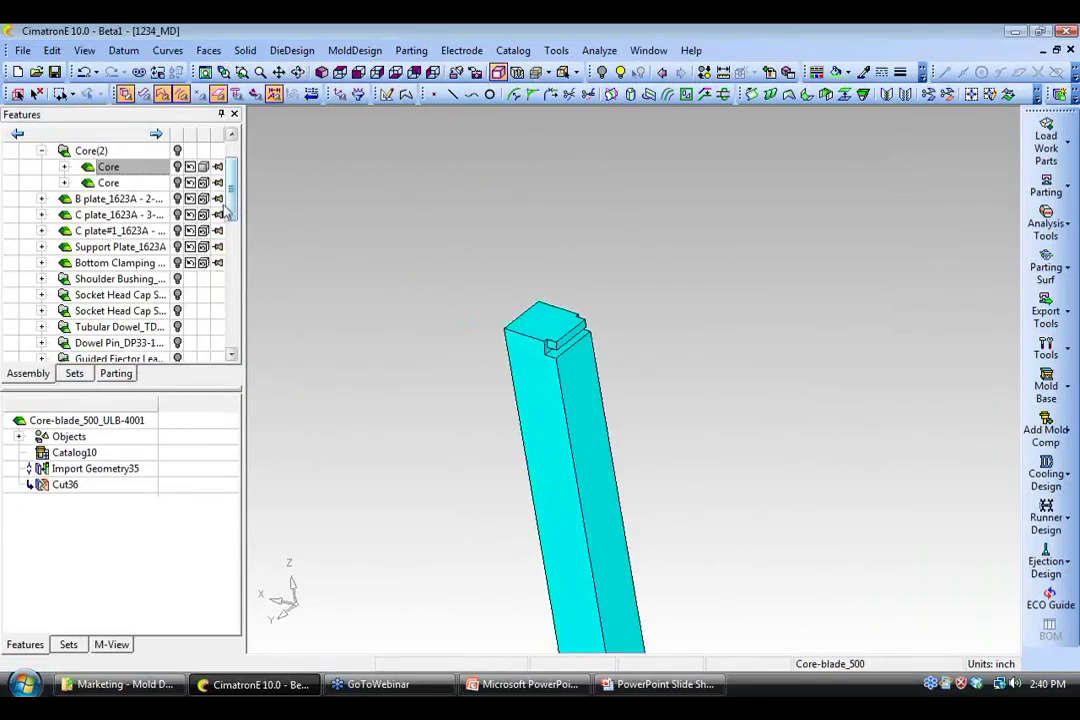
- Reactivate the core with its history advanced to Cut22 and save the mold design
right_click(112, 172)
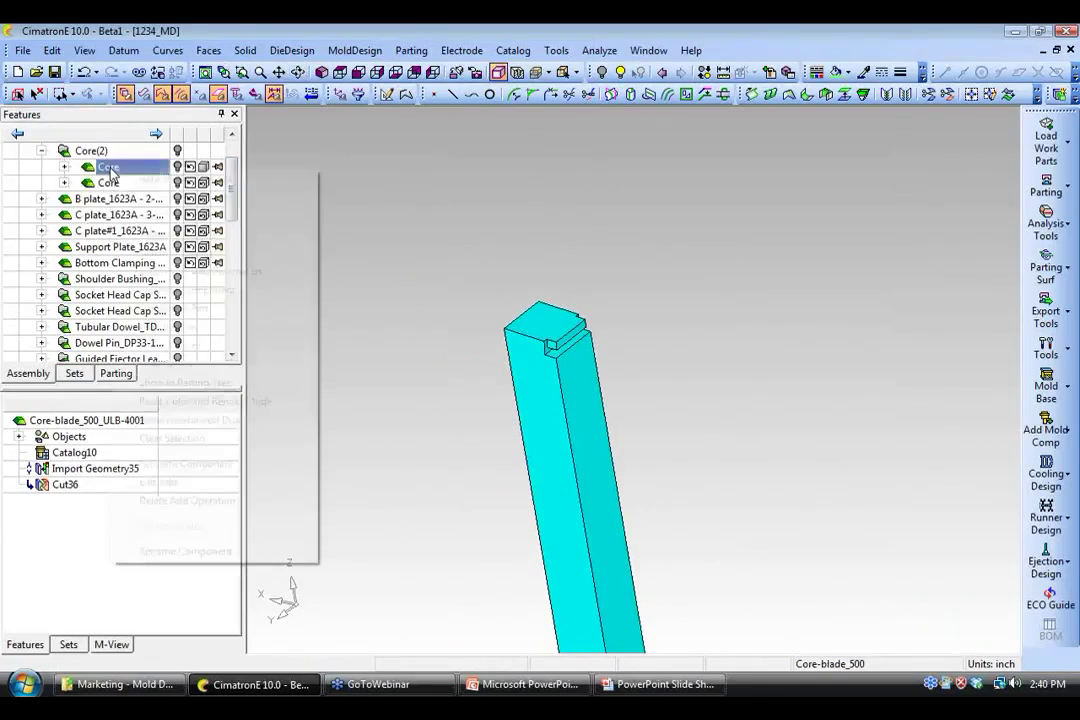
left_click(150, 180)
right_click(68, 583)
left_click(129, 410)
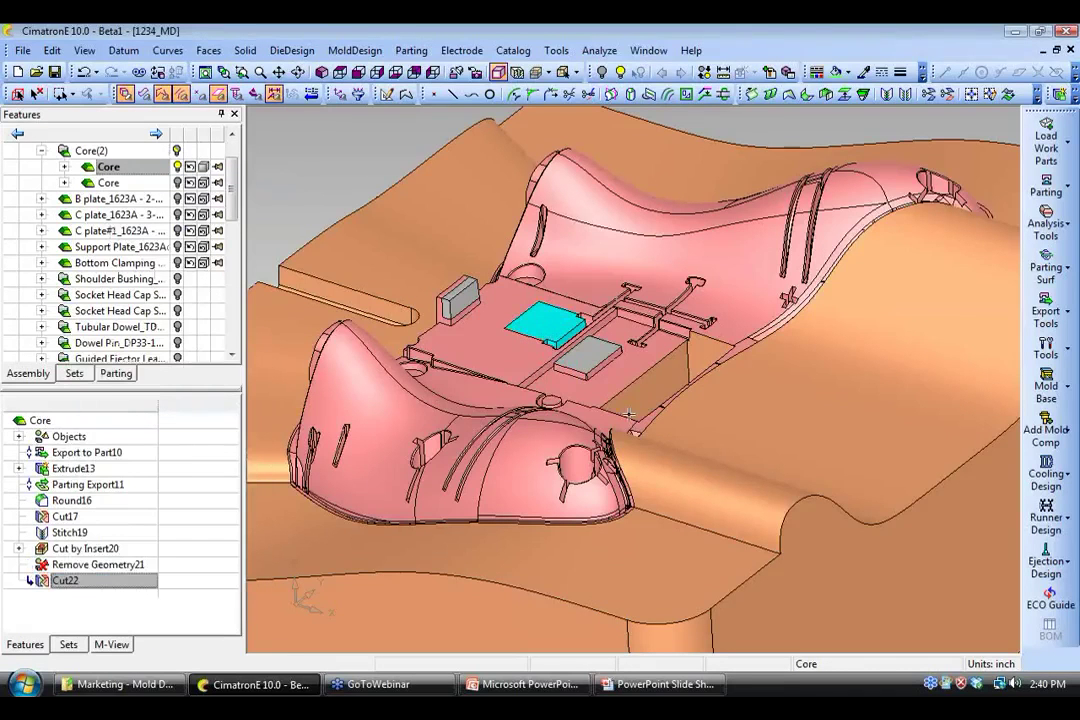
middle_click_drag(627, 412, 576, 535)
left_click(55, 73)
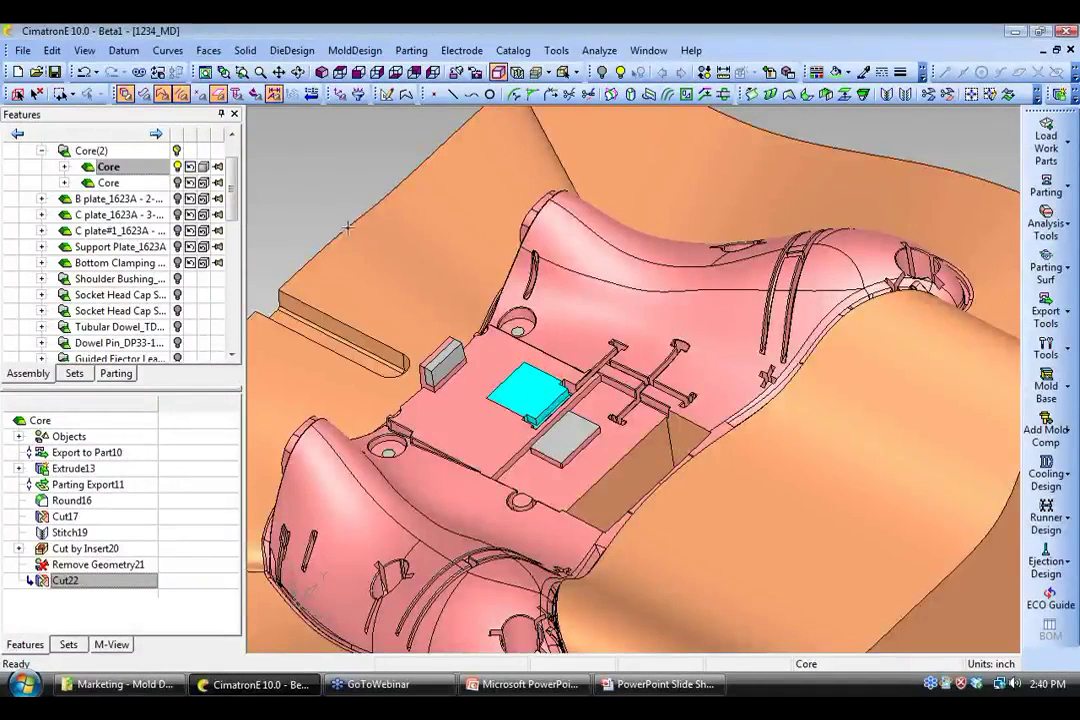
- Activate the Ejection System_1234_MD assembly and show all of its components
key("F6")
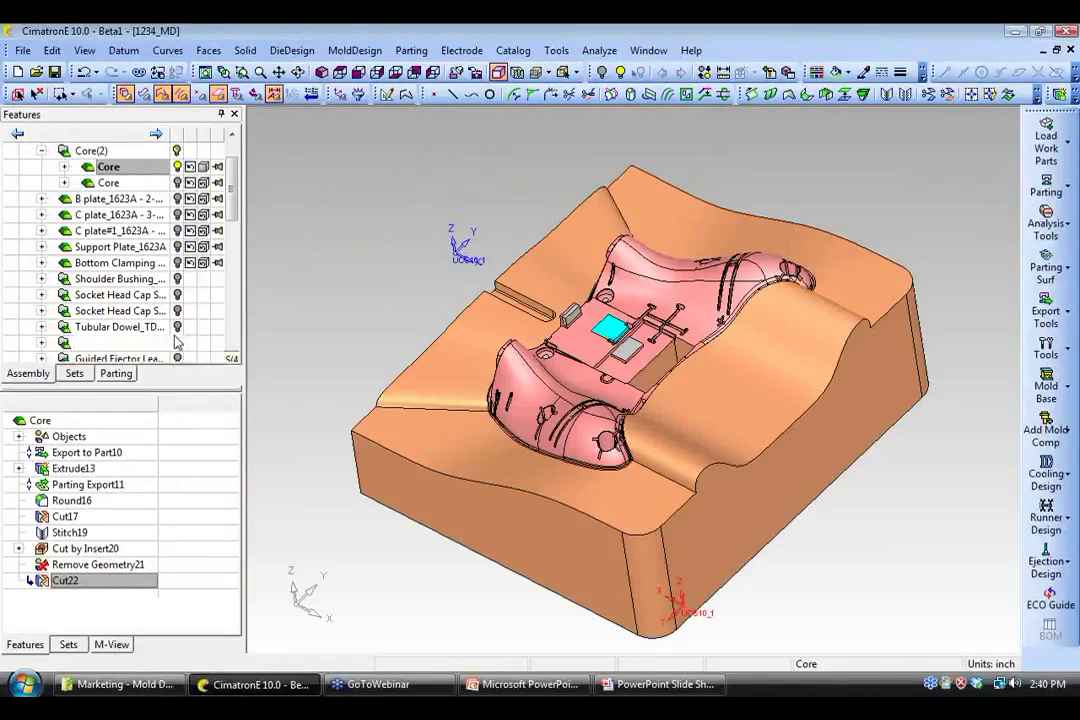
left_click_drag(231, 185, 231, 252)
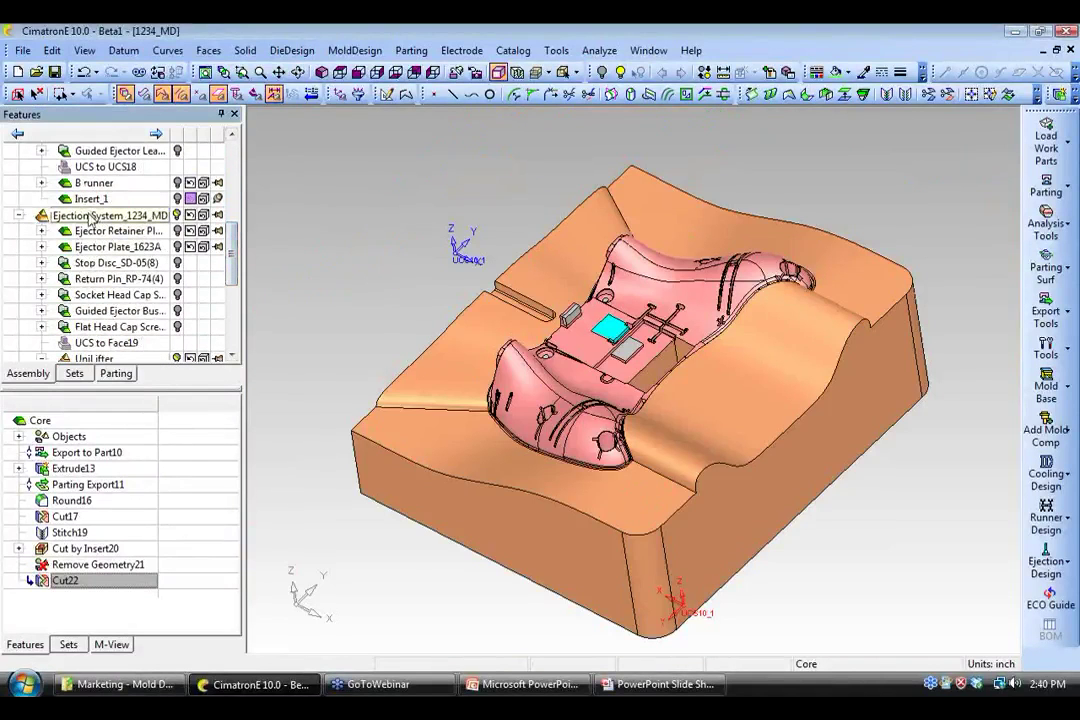
double_click(93, 216)
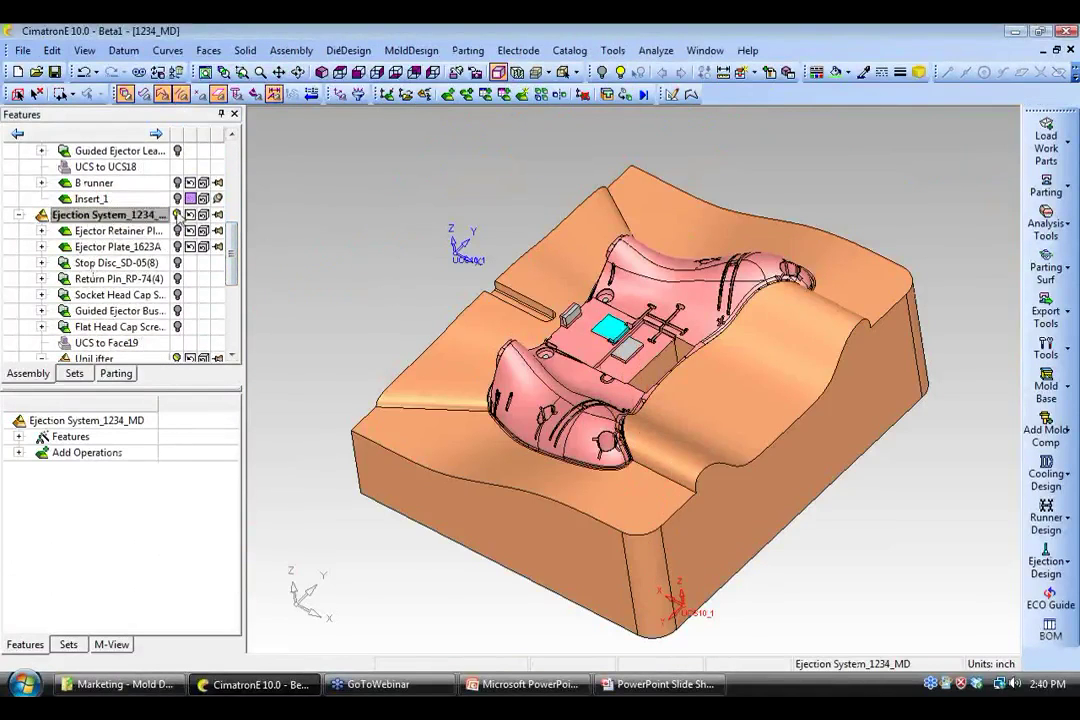
right_click(150, 216)
left_click(207, 268)
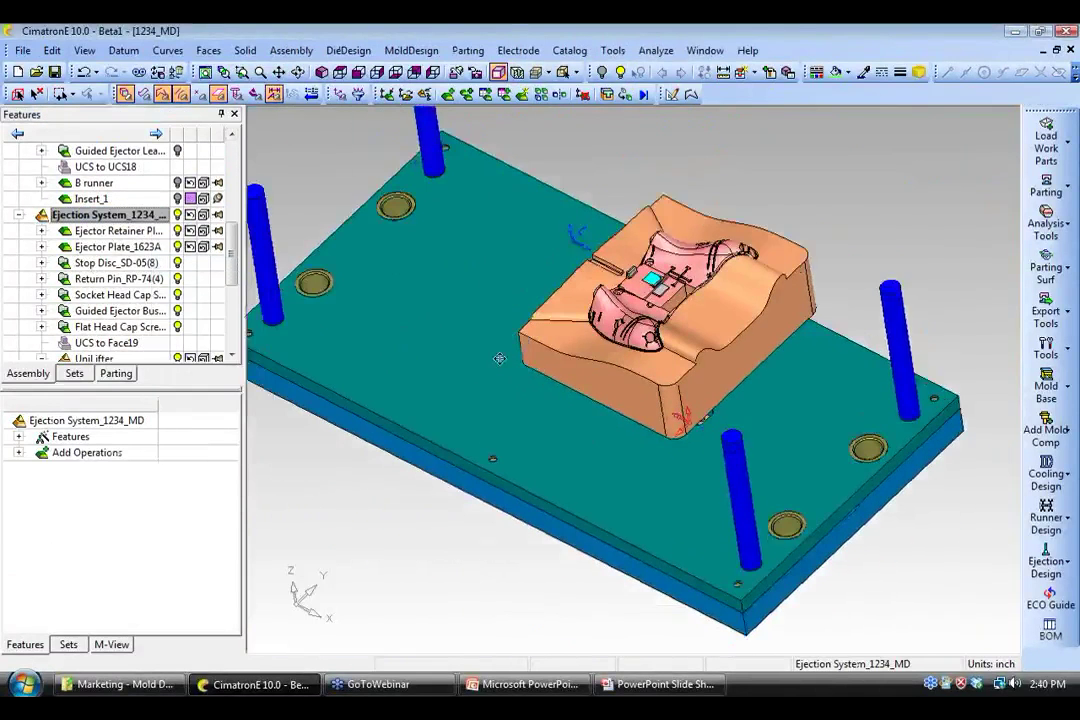
- Start adding an ejector from the DME Inch catalog, choosing the straight-type Hotwork ejector pin under Ejector Pins
middle_click_drag(499, 358, 500, 308)
scroll(882, 560, "up", 3)
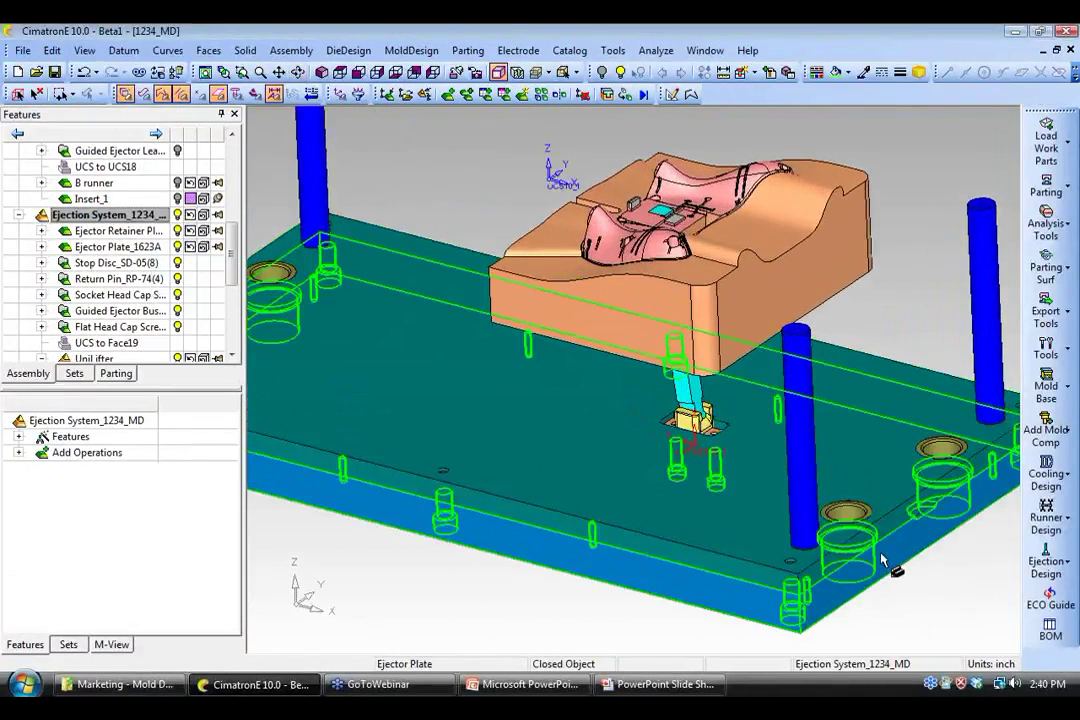
left_click(1050, 562)
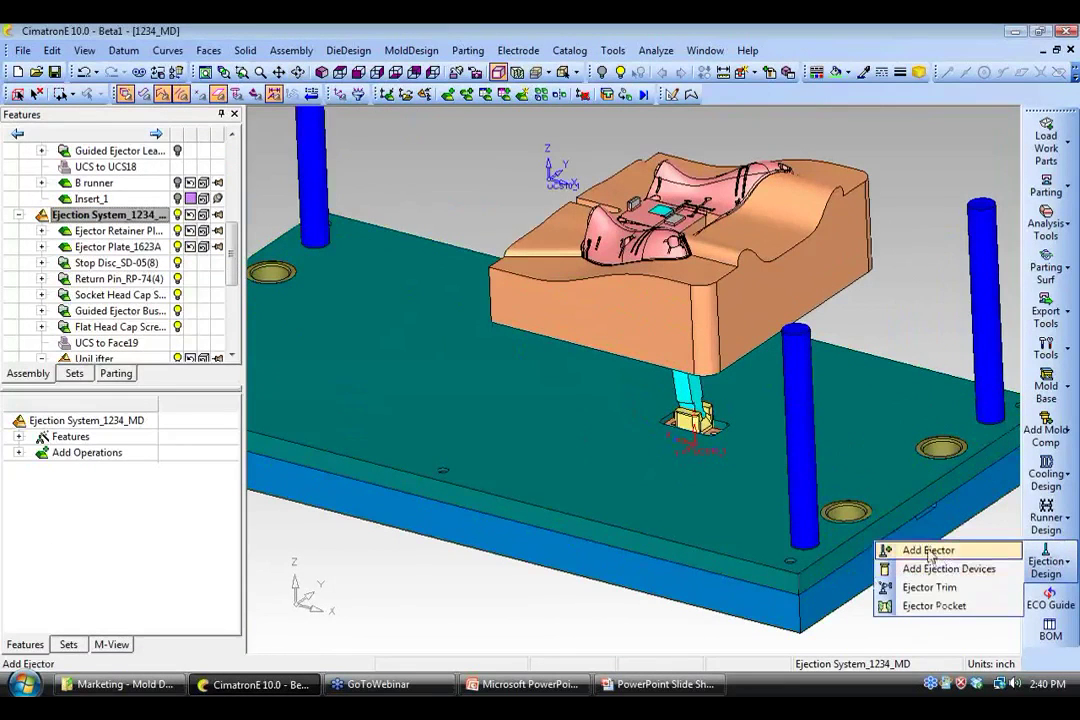
left_click(929, 551)
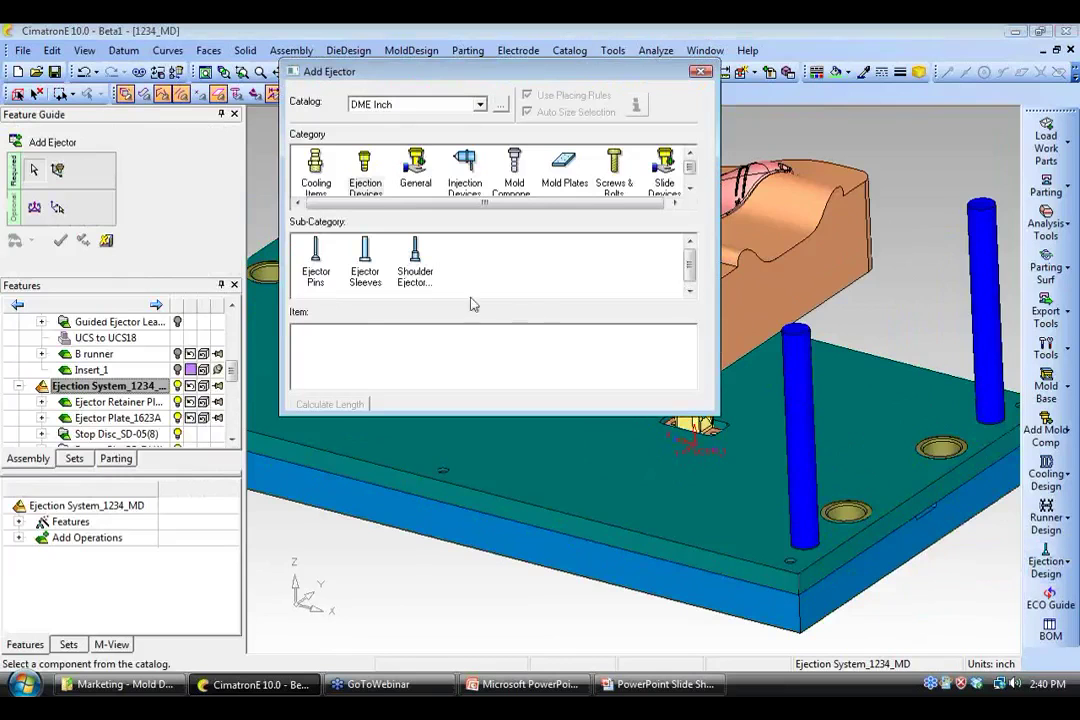
left_click(315, 262)
left_click(364, 352)
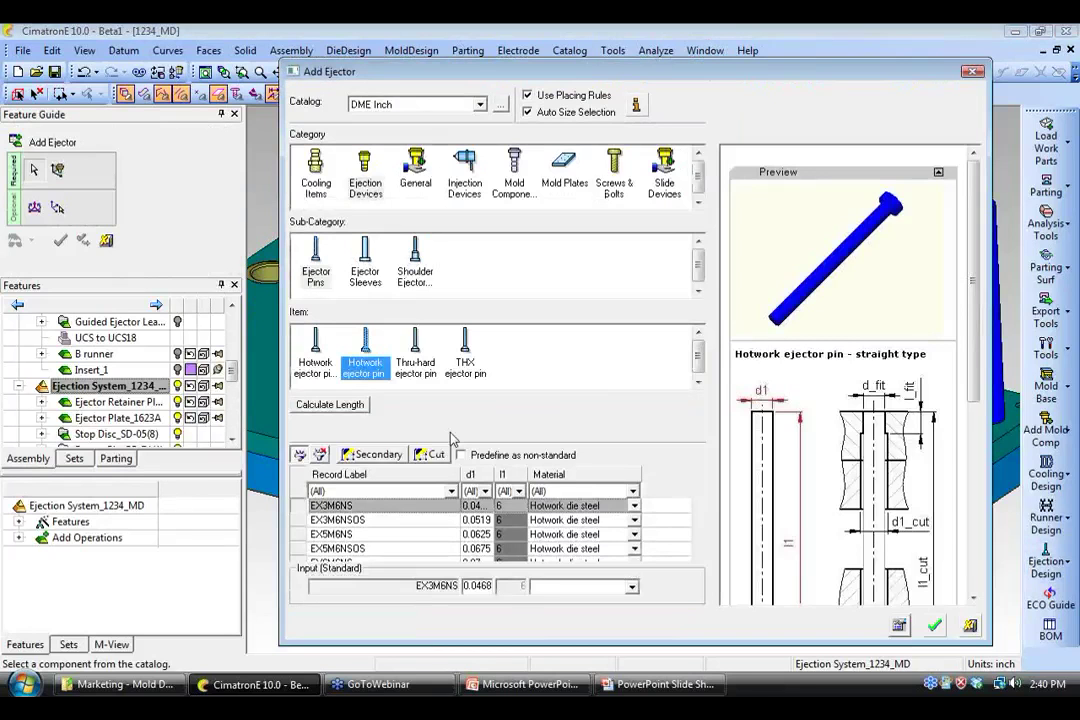
- Filter the pins to a 0.25 diameter, calculate the recommended ejector length, and accept the 10-inch EX17M10 pin
left_click(484, 491)
scroll(497, 538, "down", 7)
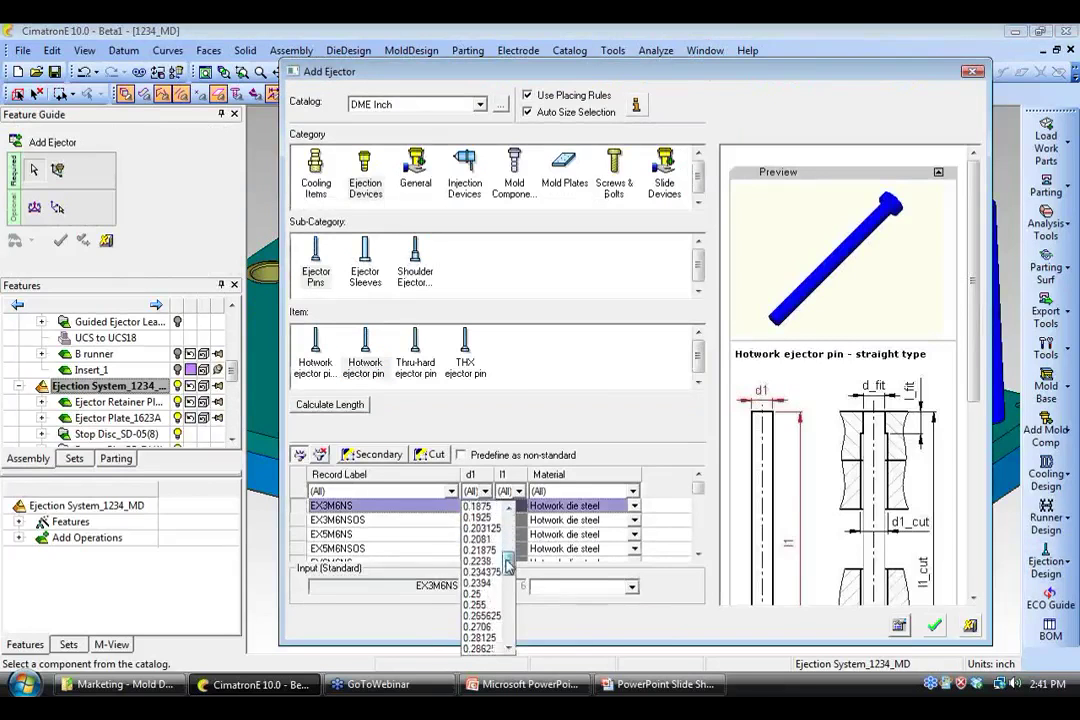
left_click(481, 572)
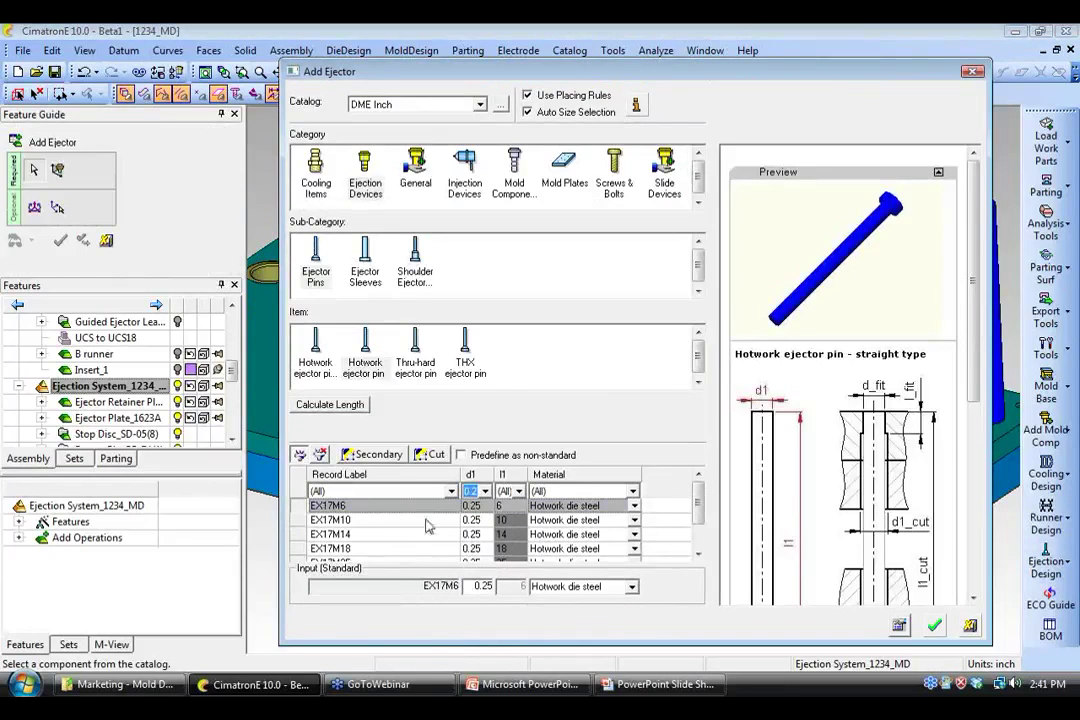
left_click(330, 405)
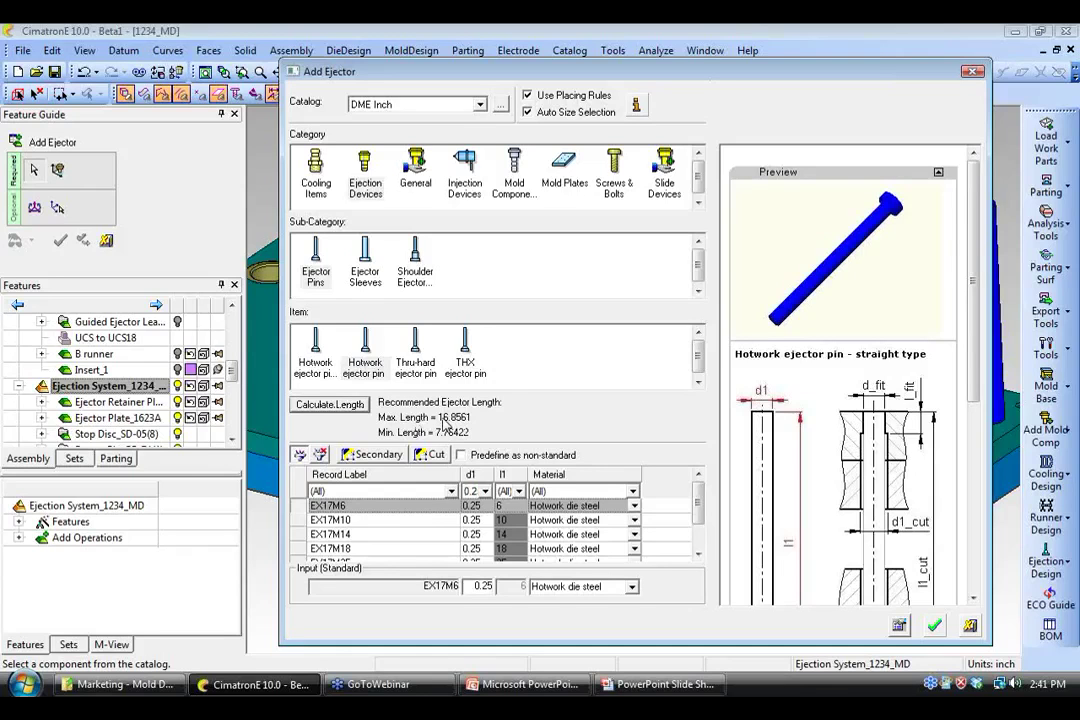
left_click(395, 520)
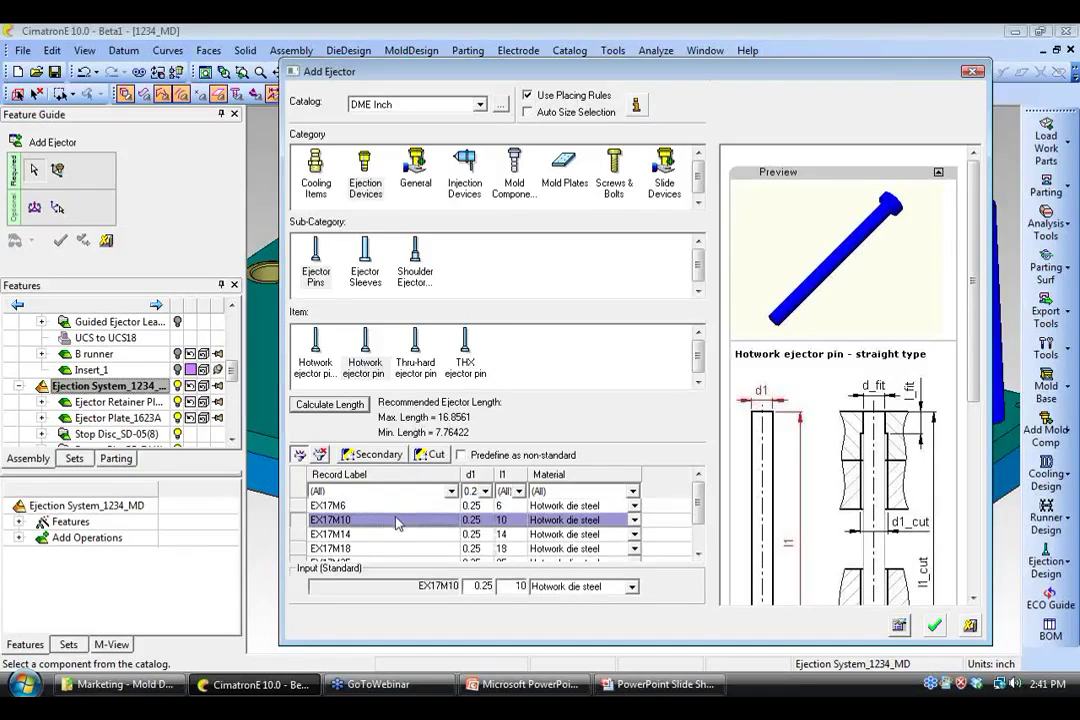
left_click(934, 626)
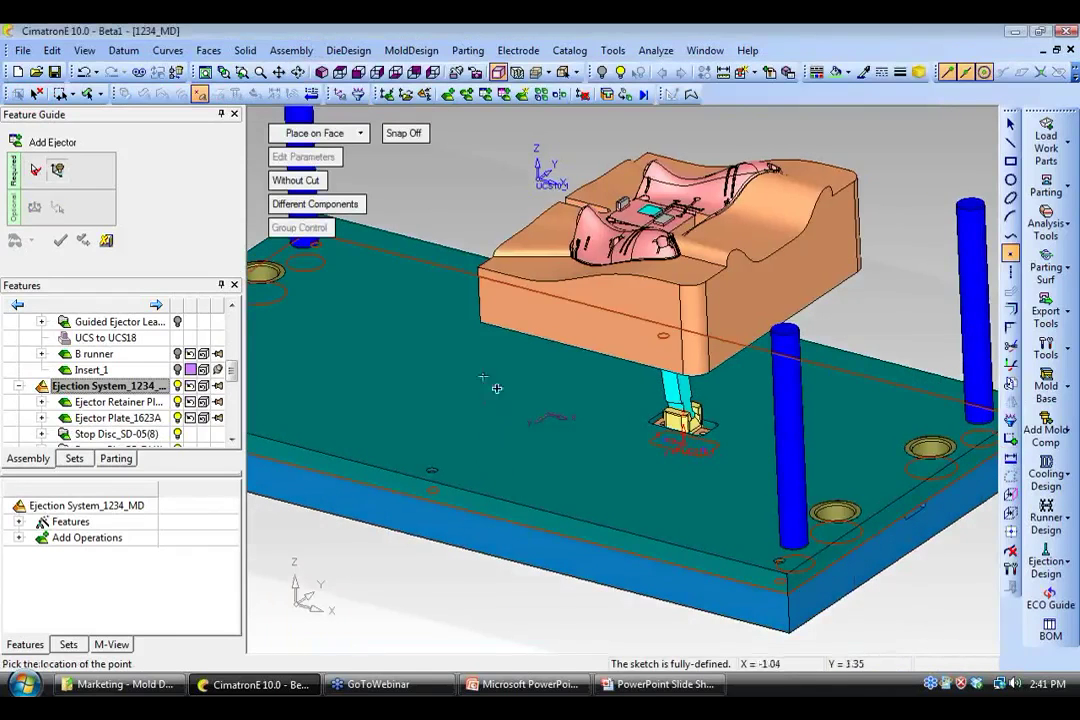
- With snapping on, place three pins on the part's lower wing at X/Y 5.250/2.250, 4.375/2.000 and 3.372/2.000, and create them
left_click(404, 133)
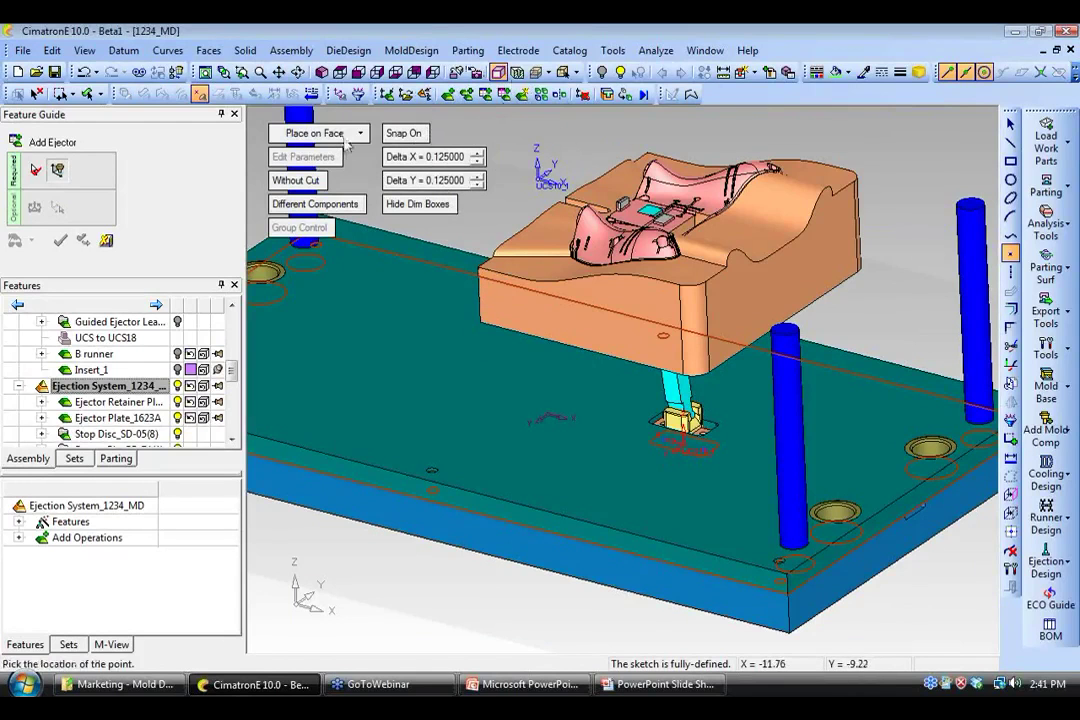
left_click(340, 73)
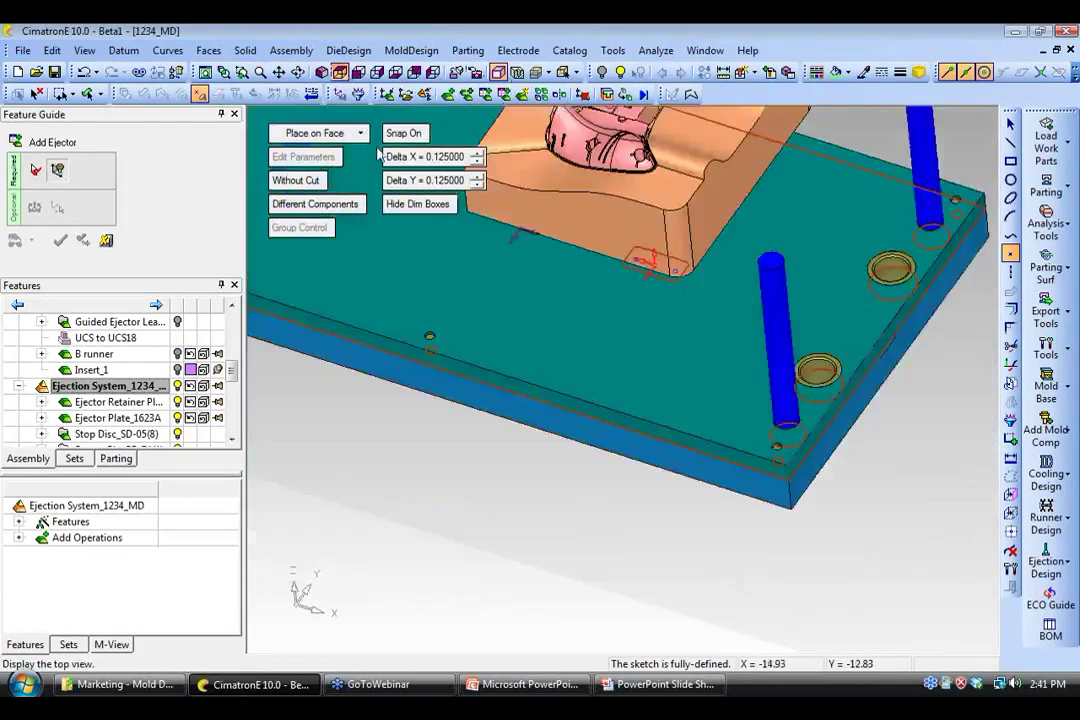
middle_click_drag(778, 479, 577, 470, "ctrl")
right_click_drag(577, 470, 484, 393, "ctrl")
middle_click_drag(484, 393, 670, 313, "ctrl")
left_click(678, 476)
left_click(599, 455)
left_click(508, 455)
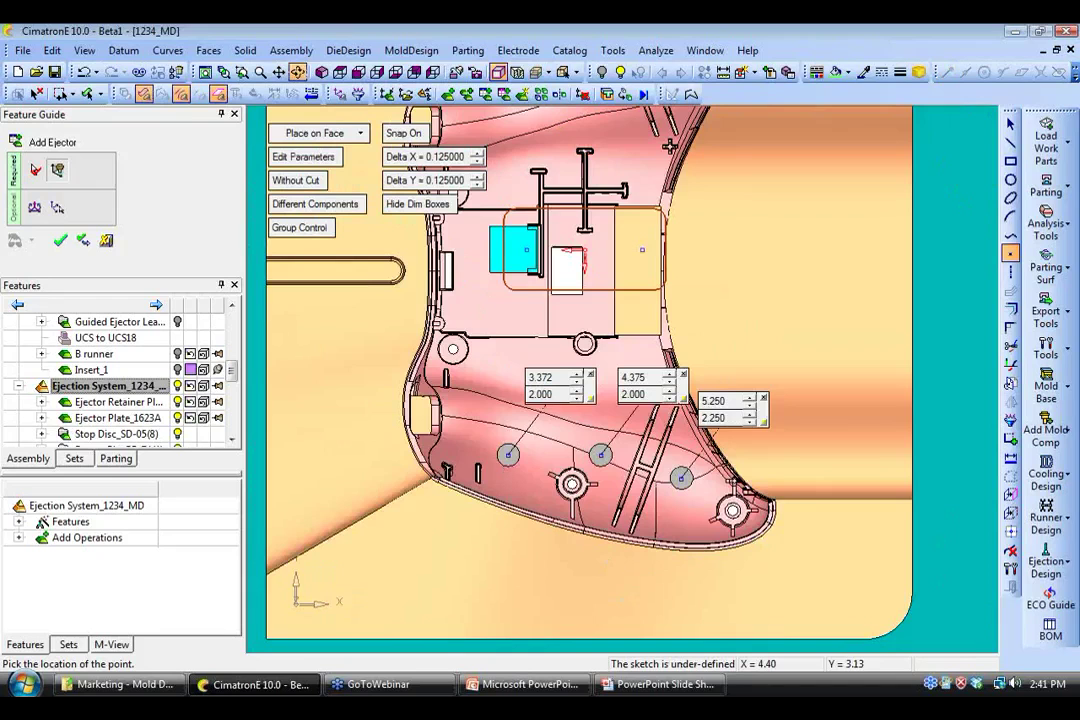
left_click_drag(604, 567, 562, 511, "ctrl")
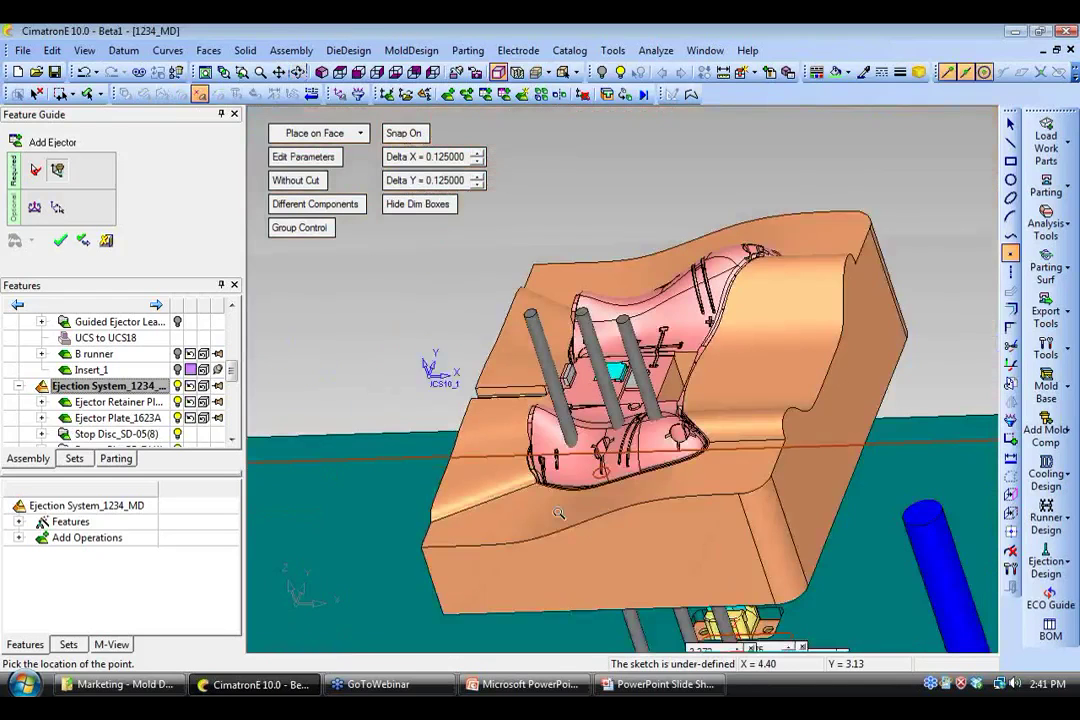
middle_click_drag(660, 536, 634, 429, "ctrl")
scroll(634, 429, "down", 2)
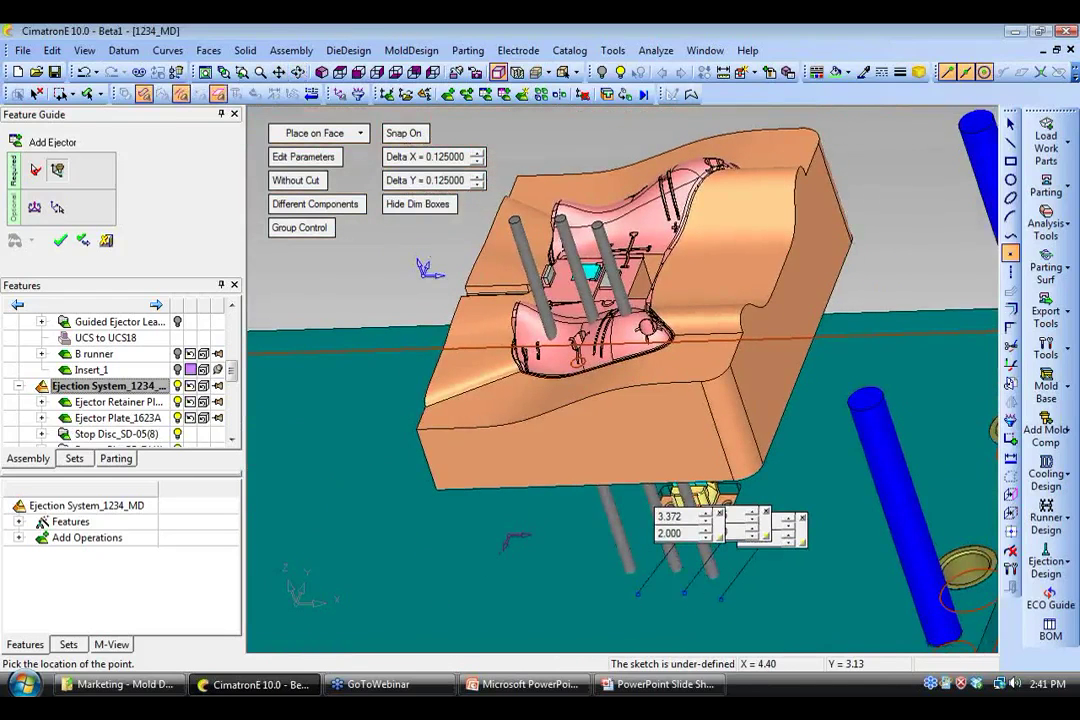
middle_click_drag(809, 637, 804, 617, "ctrl")
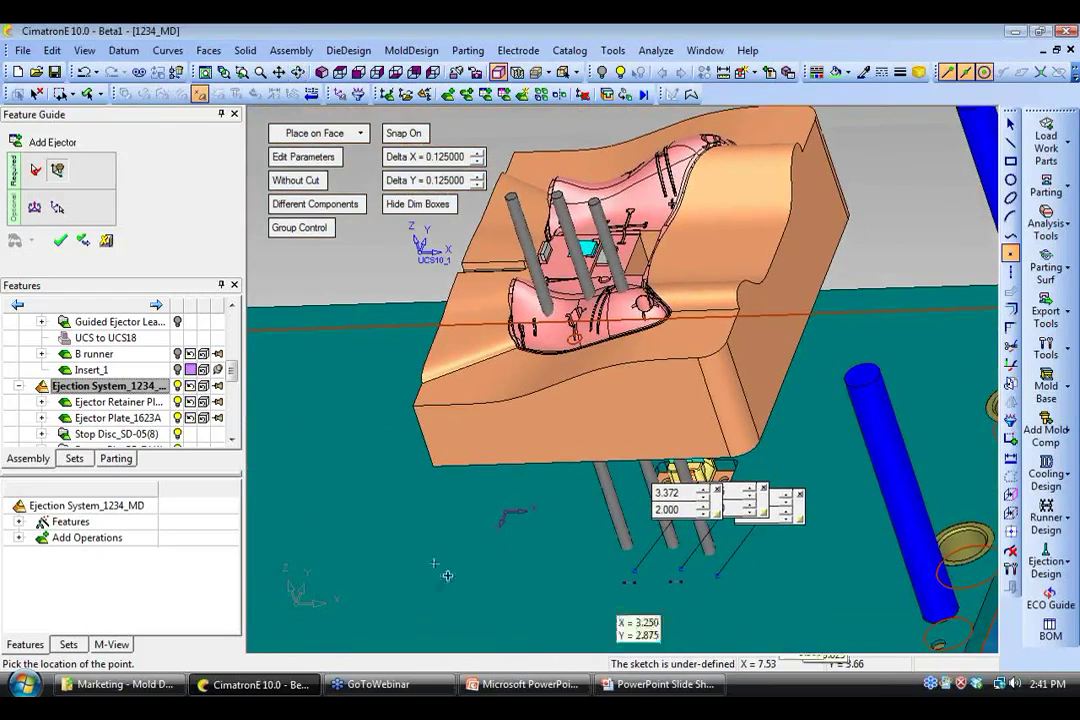
left_click(60, 241)
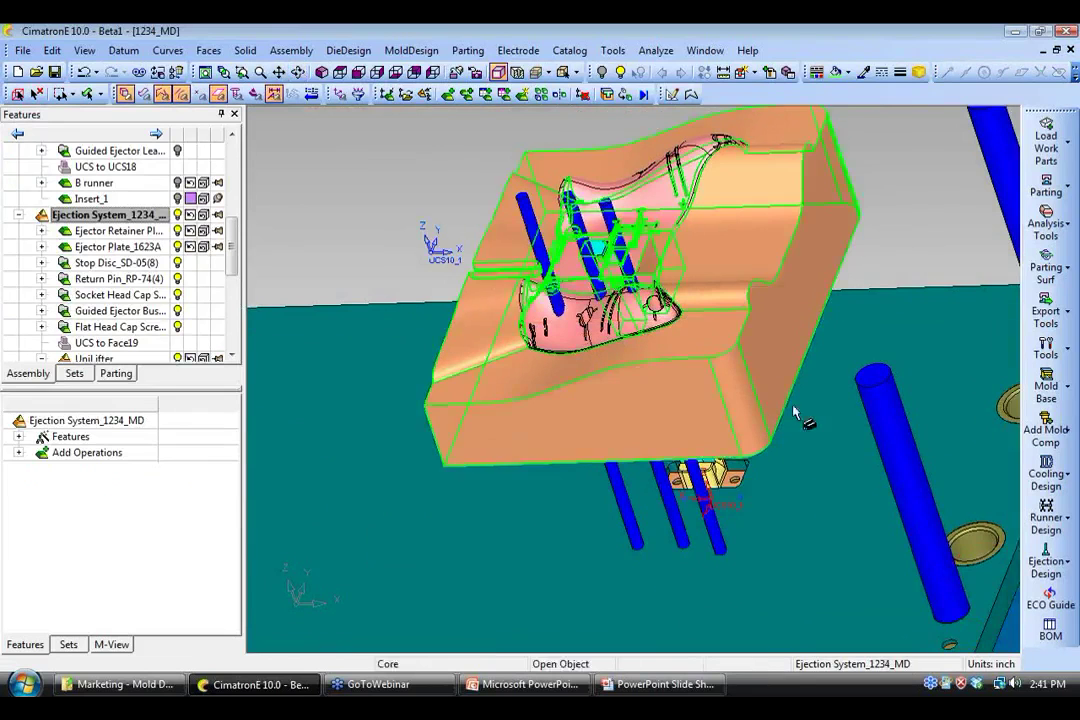
- Cut ejector pockets for the three new pins using a constant fit length of 0.5 and a diameter clearance of 0.05
left_click(1045, 556)
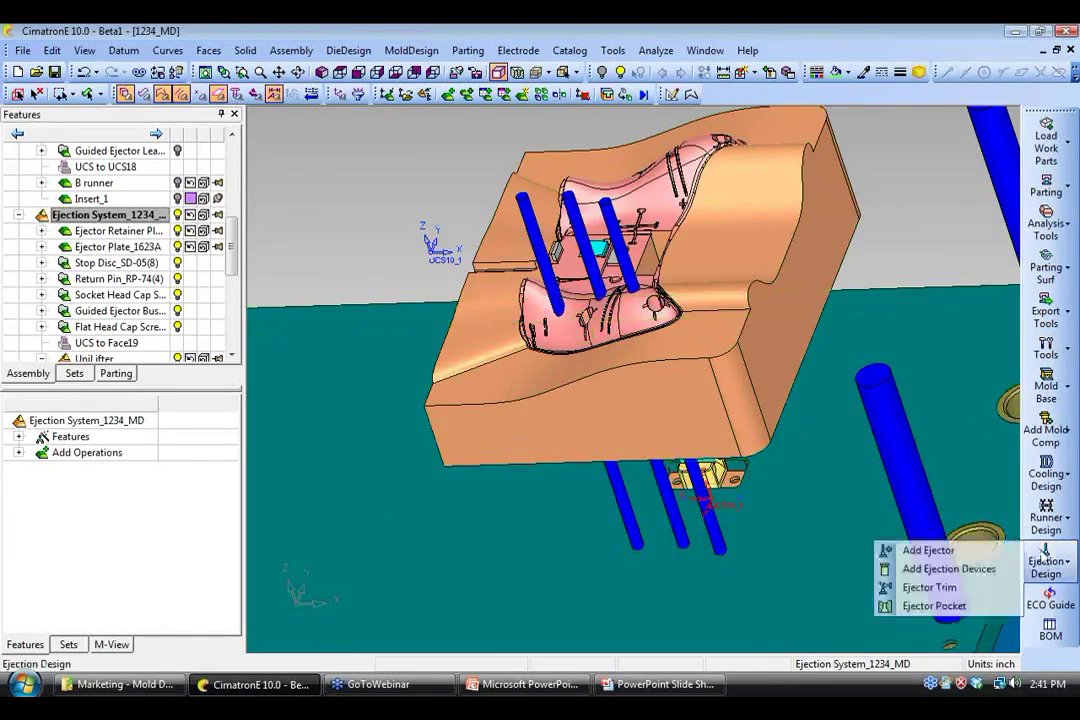
left_click(933, 606)
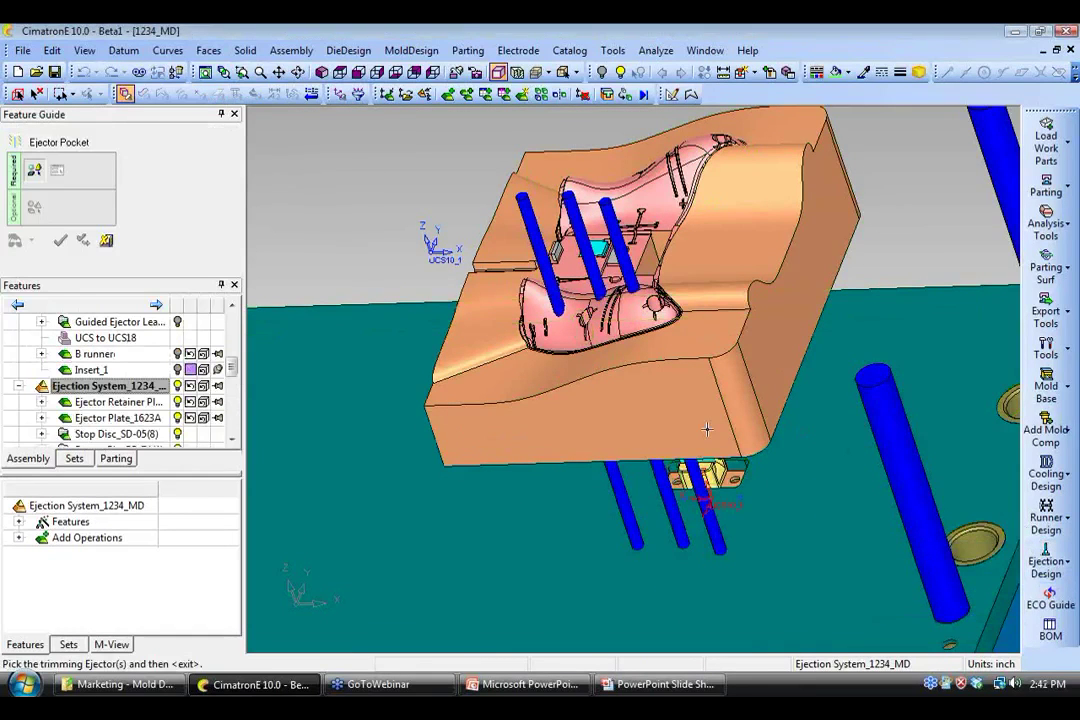
scroll(707, 428, "up", 2)
middle_click_drag(620, 340, 549, 377, "ctrl")
left_click(434, 228)
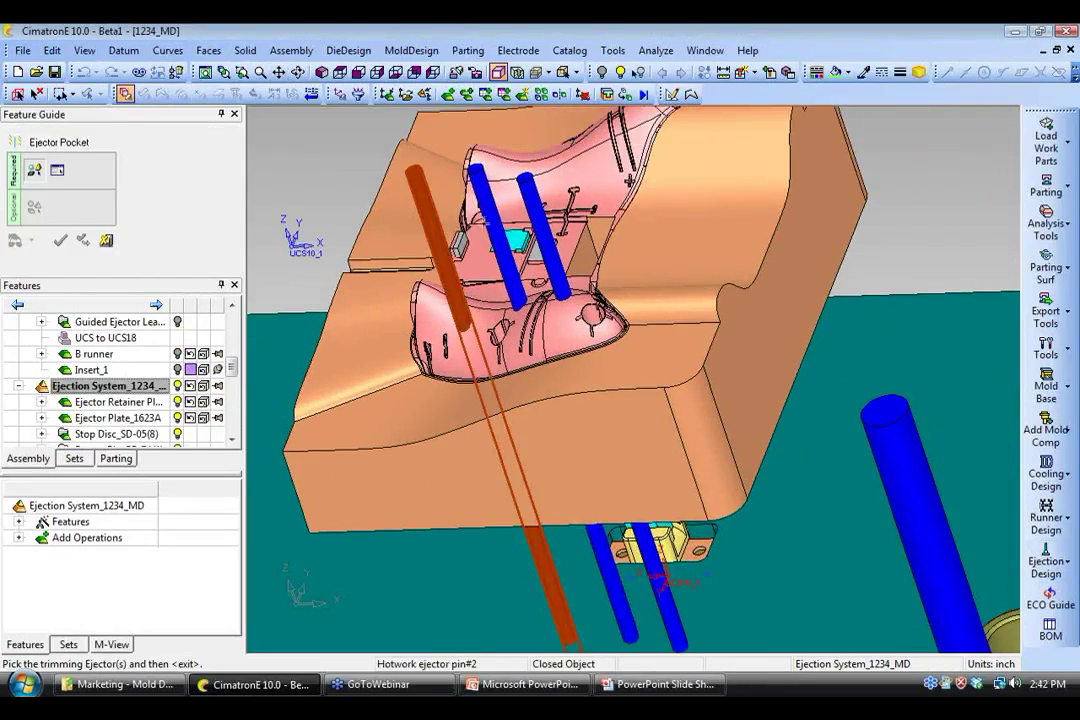
left_click(496, 224)
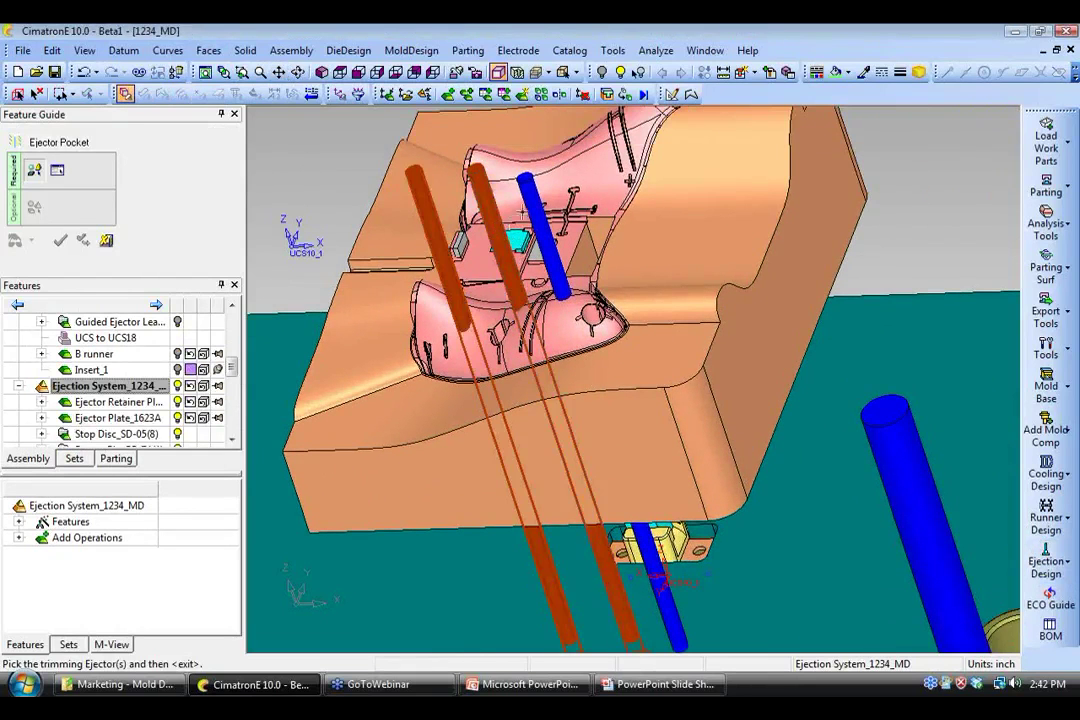
left_click(538, 225)
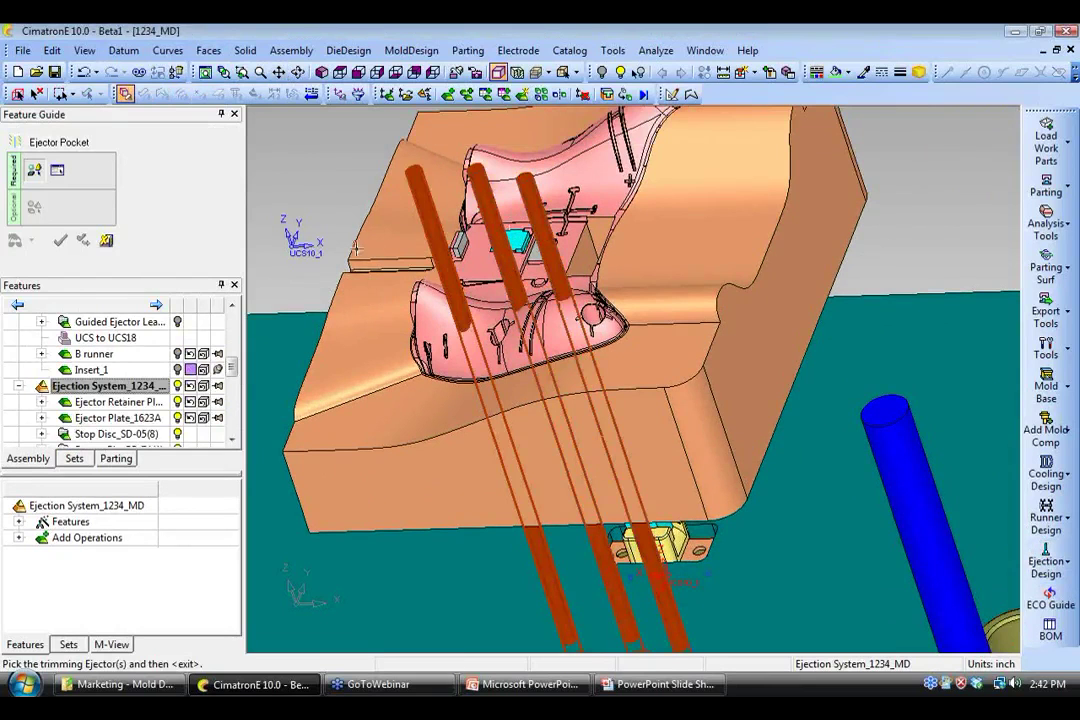
middle_click(330, 197)
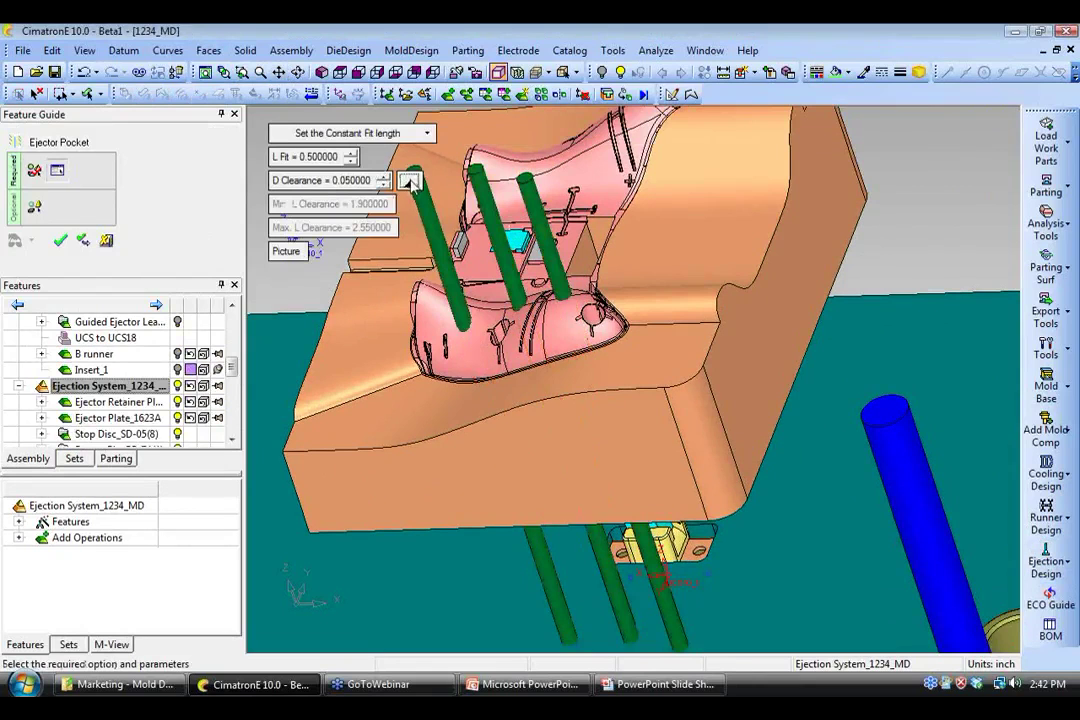
left_click(286, 251)
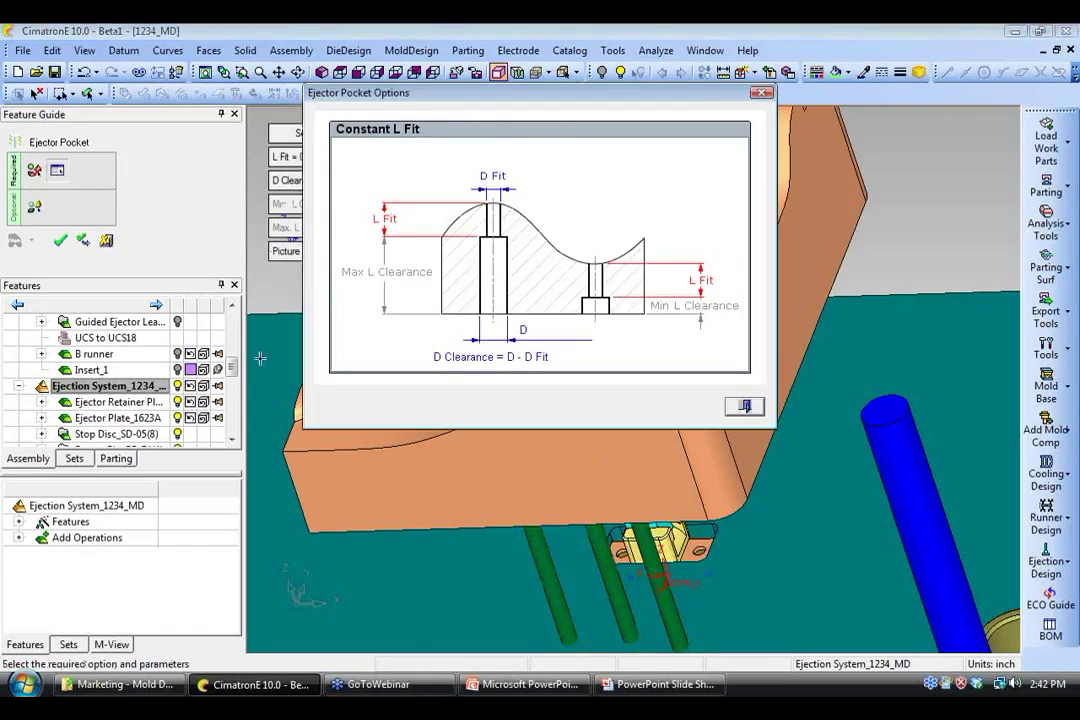
left_click(746, 408)
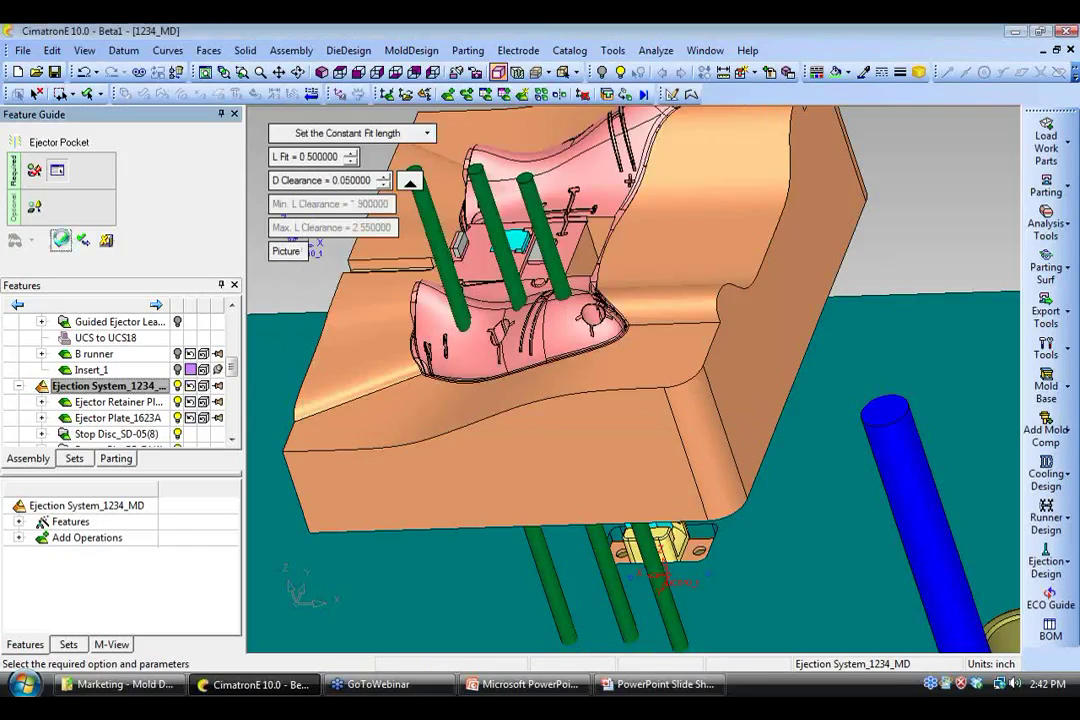
left_click(62, 240)
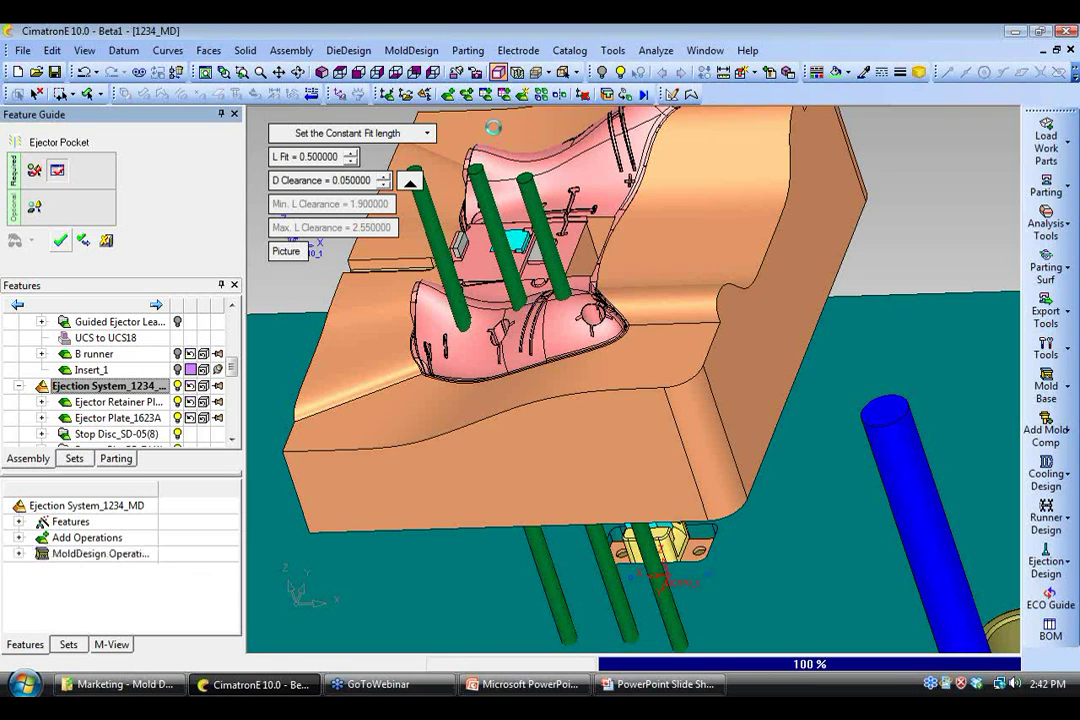
- Section the model dynamically through the middle ejector pin and examine its fit and clearance in the core pocket
left_click(516, 73)
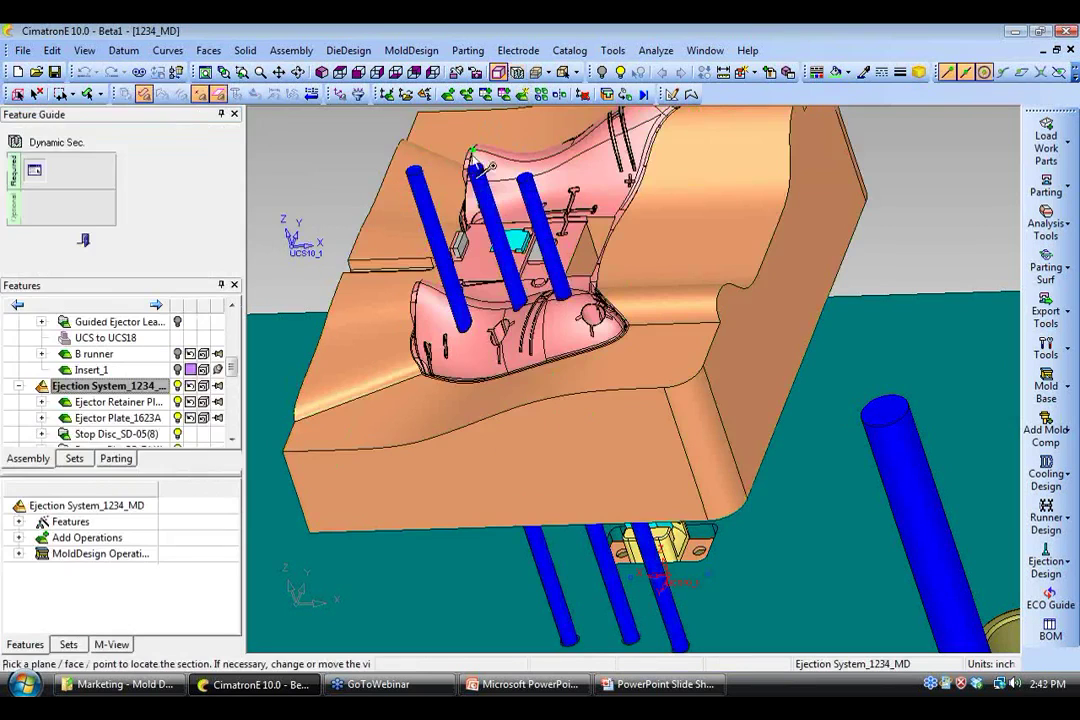
left_click(497, 215)
mouse_move(497, 215)
middle_mouse_down()
mouse_move(535, 429)
mouse_move(540, 320)
middle_mouse_up()
right_click_drag(436, 430, 436, 357, "ctrl")
middle_click_drag(436, 357, 879, 484, "ctrl")
right_click_drag(755, 482, 755, 410, "ctrl")
middle_click_drag(742, 397, 639, 284, "ctrl")
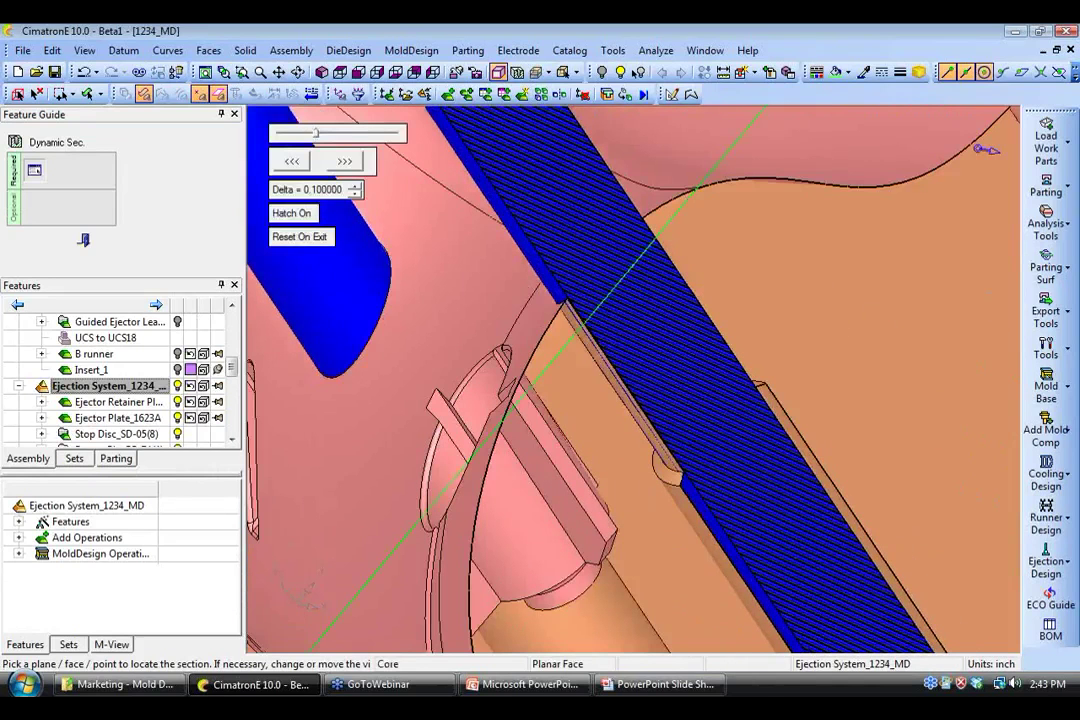
right_click_drag(640, 284, 640, 352, "ctrl")
left_click_drag(640, 352, 652, 325, "ctrl")
right_click_drag(652, 325, 652, 364, "ctrl")
left_click(85, 241)
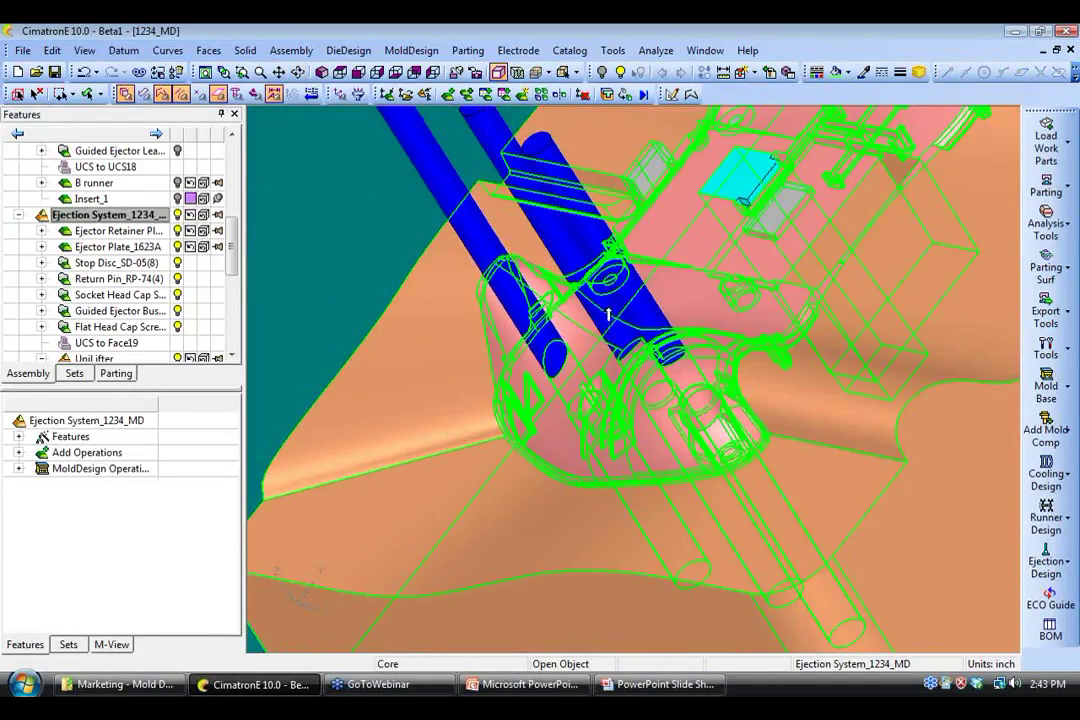
- Trim the three ejector pins by the movable side, using a shaped trim with no offset
right_click_drag(609, 316, 611, 356, "ctrl")
left_click_drag(611, 356, 662, 352, "ctrl")
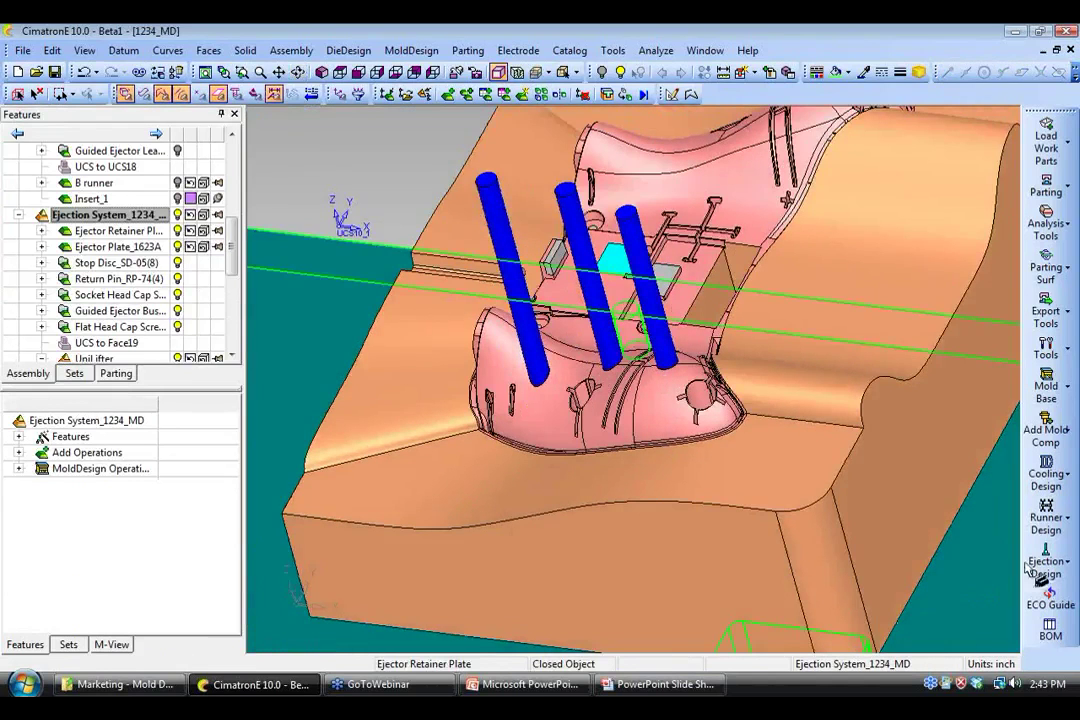
left_click(1052, 570)
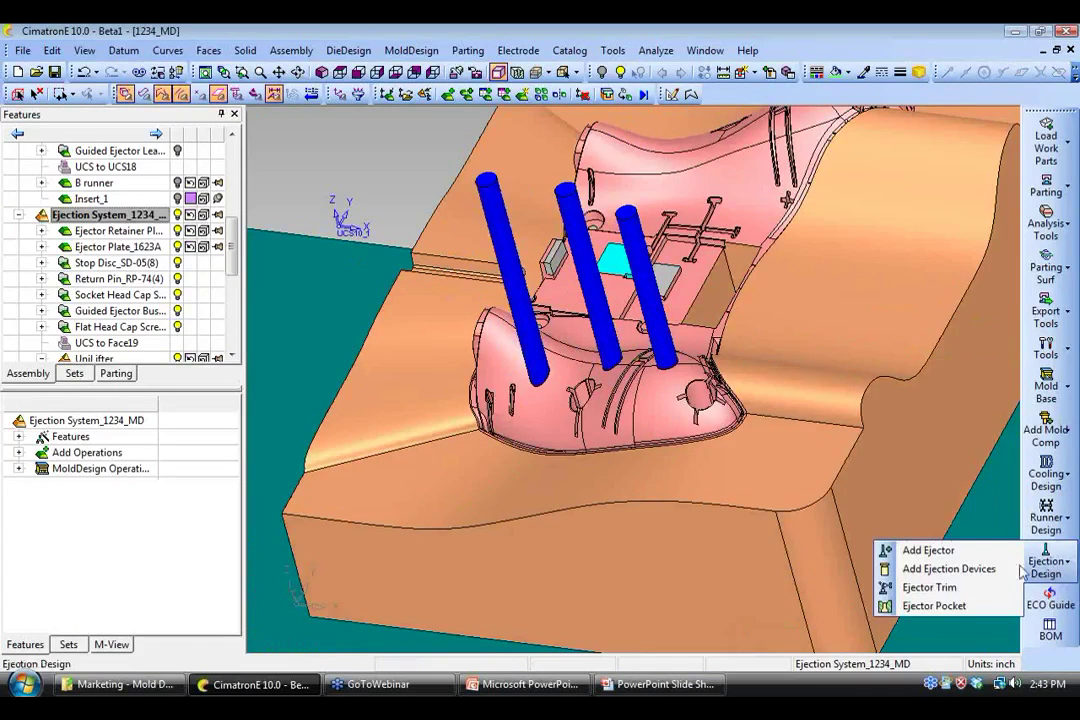
left_click(930, 588)
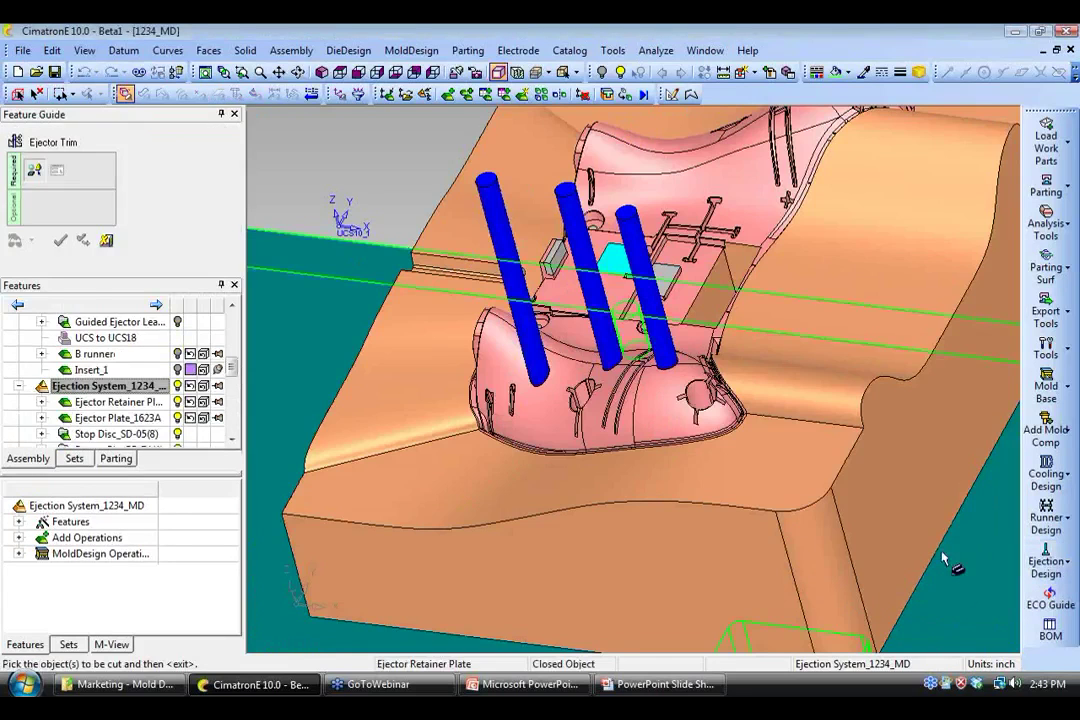
left_click(505, 250)
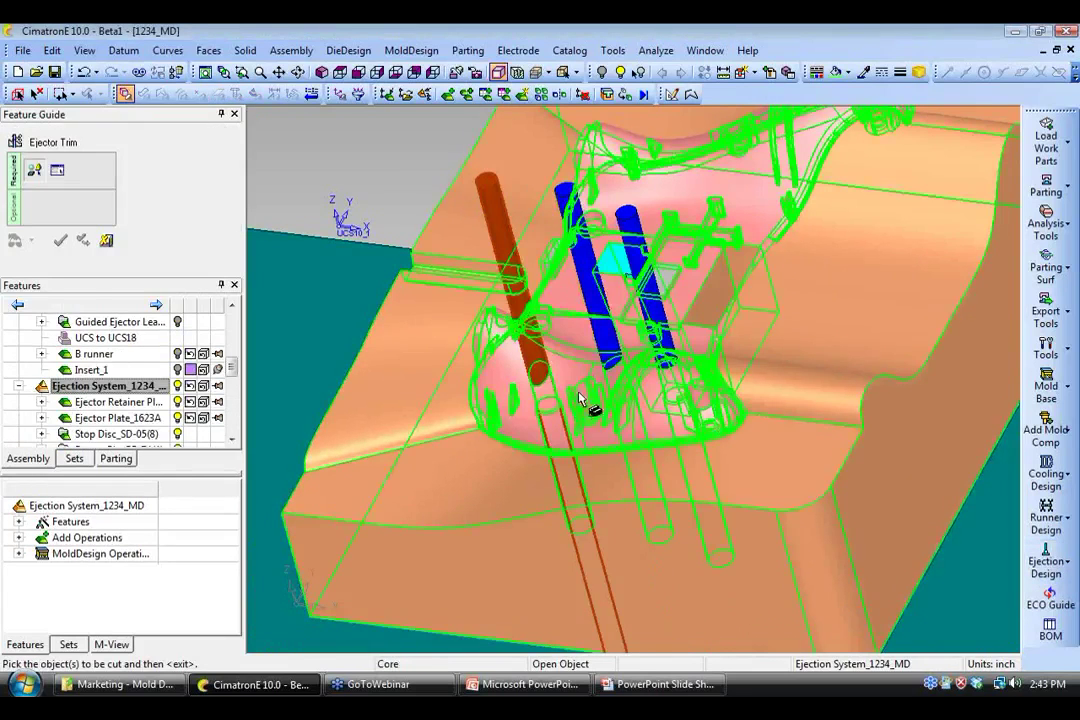
left_click(595, 292)
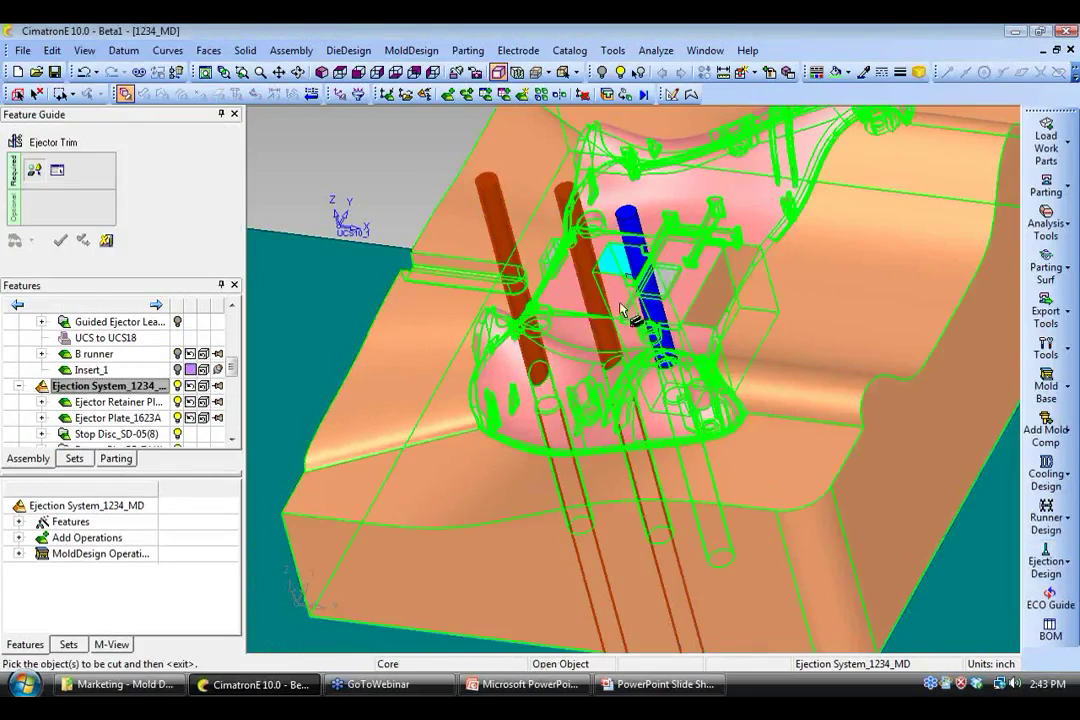
left_click(624, 303)
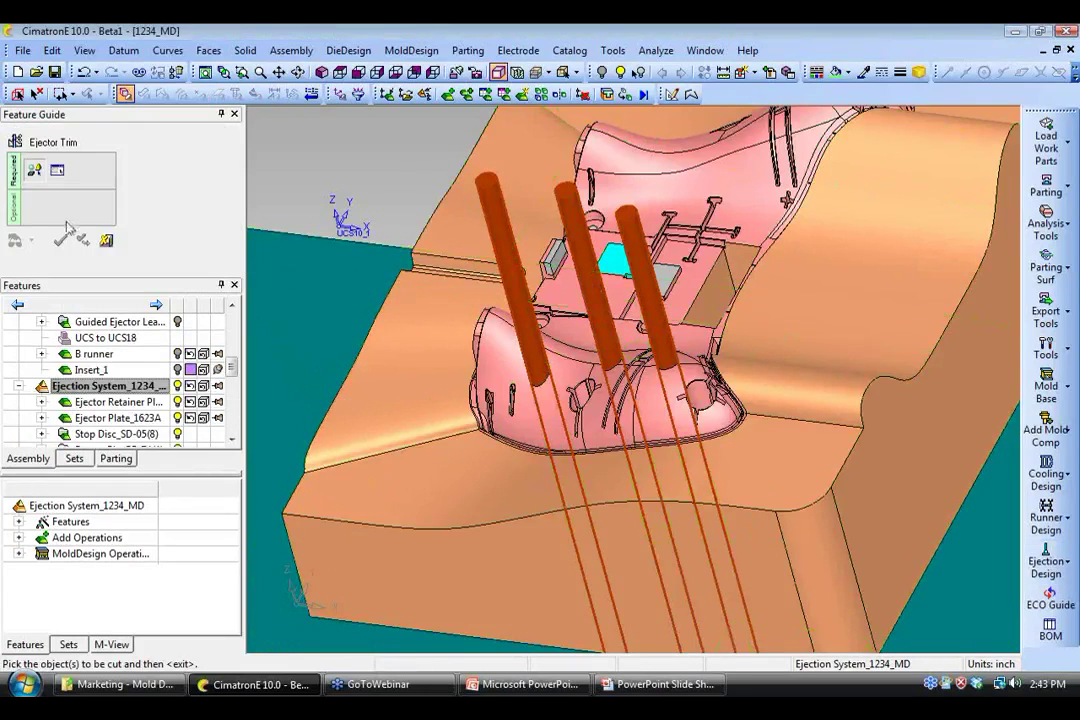
middle_click(328, 139)
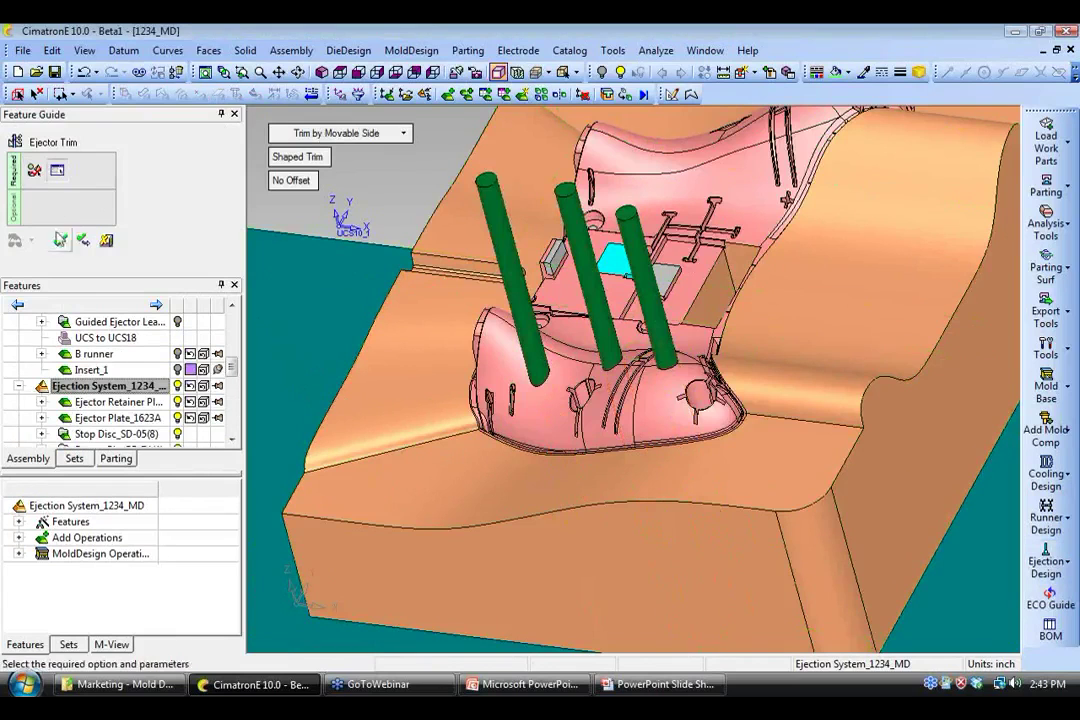
left_click(62, 240)
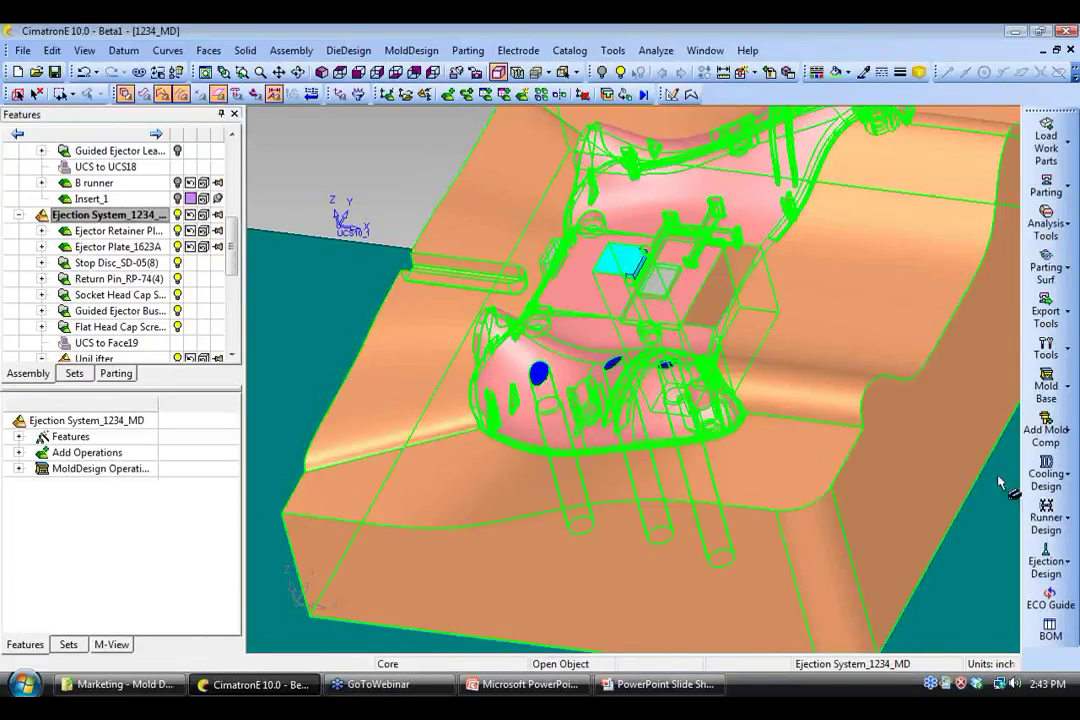
- Activate the Movable Side_1234_MD assembly and show all of its components
right_click_drag(812, 470, 815, 593, "ctrl")
left_click_drag(815, 593, 925, 565, "ctrl")
right_click_drag(743, 463, 793, 397, "ctrl")
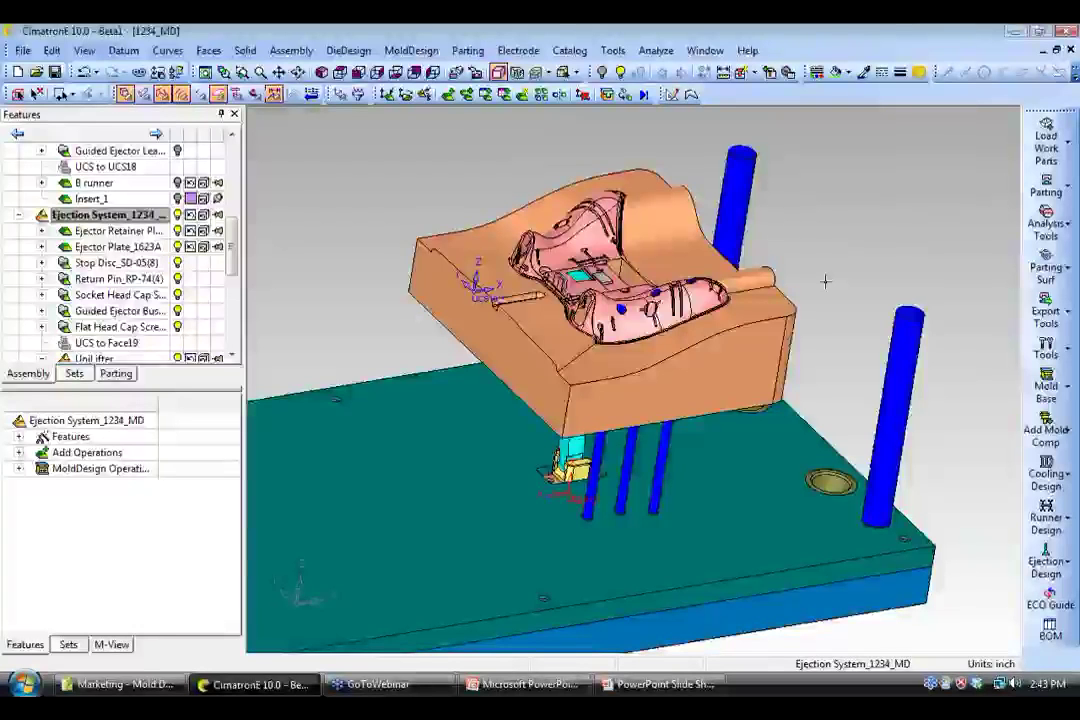
left_click_drag(232, 250, 232, 140)
left_click(112, 183)
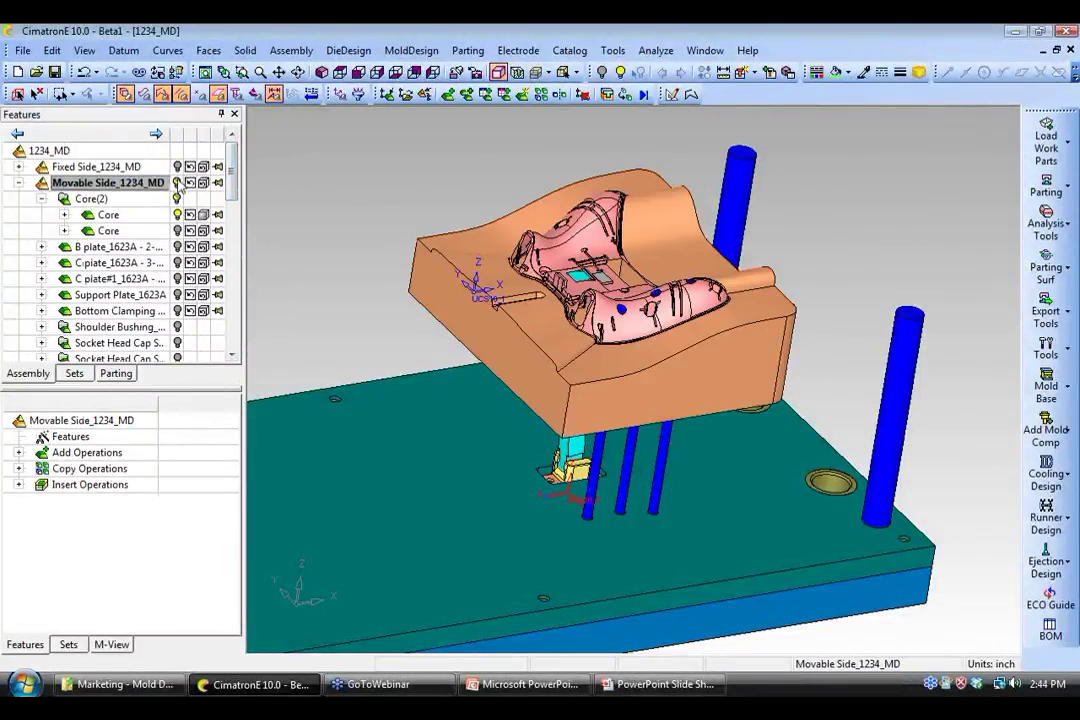
right_click(178, 185)
left_click(240, 227)
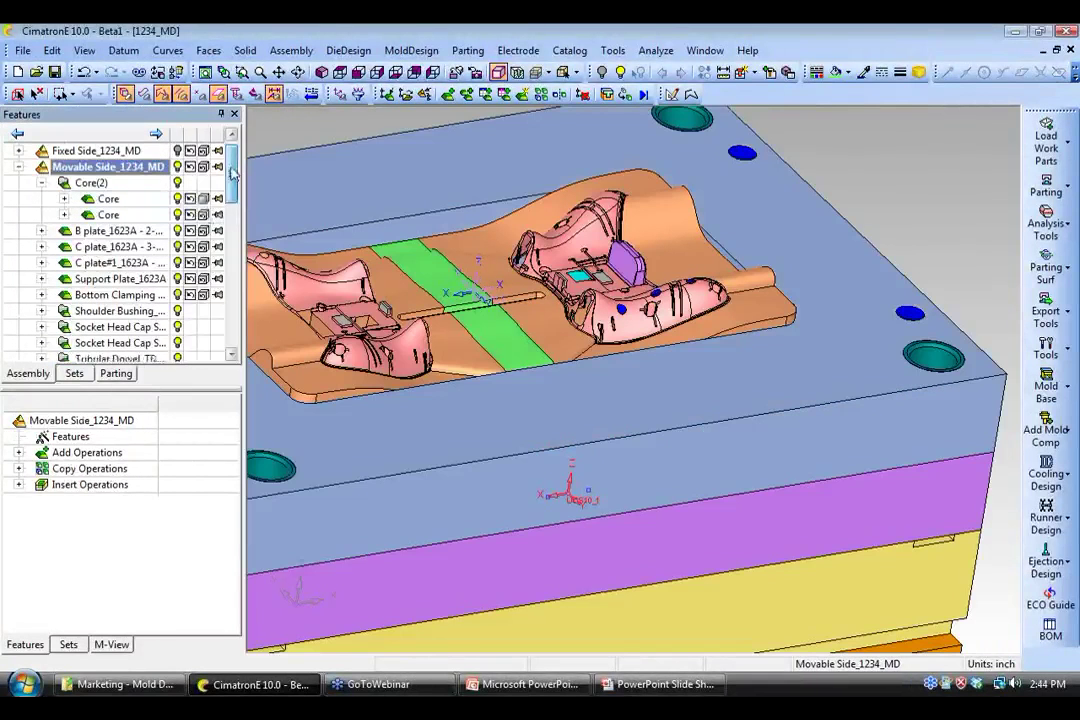